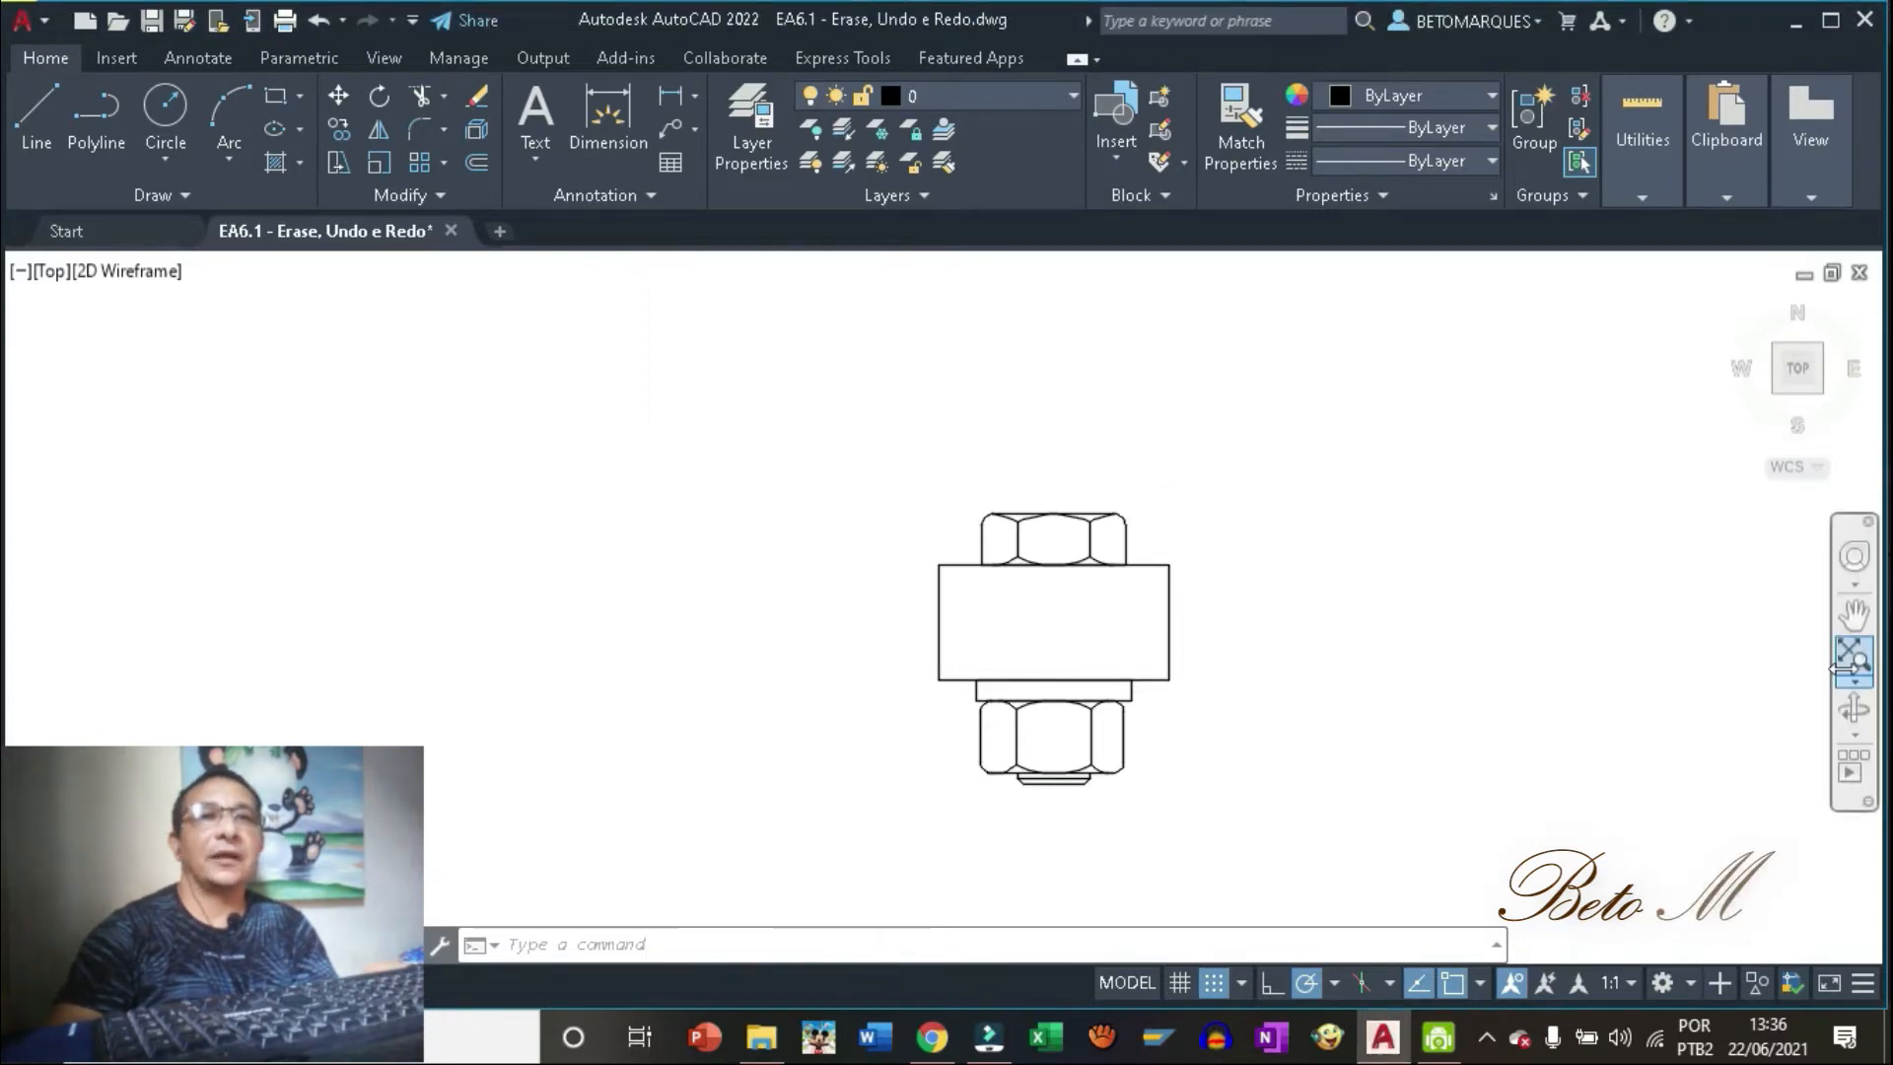
# Erase the hexagonal bolt head above the large rectangular block, using a window selection made before Erase.
pyautogui.click(1853, 613)
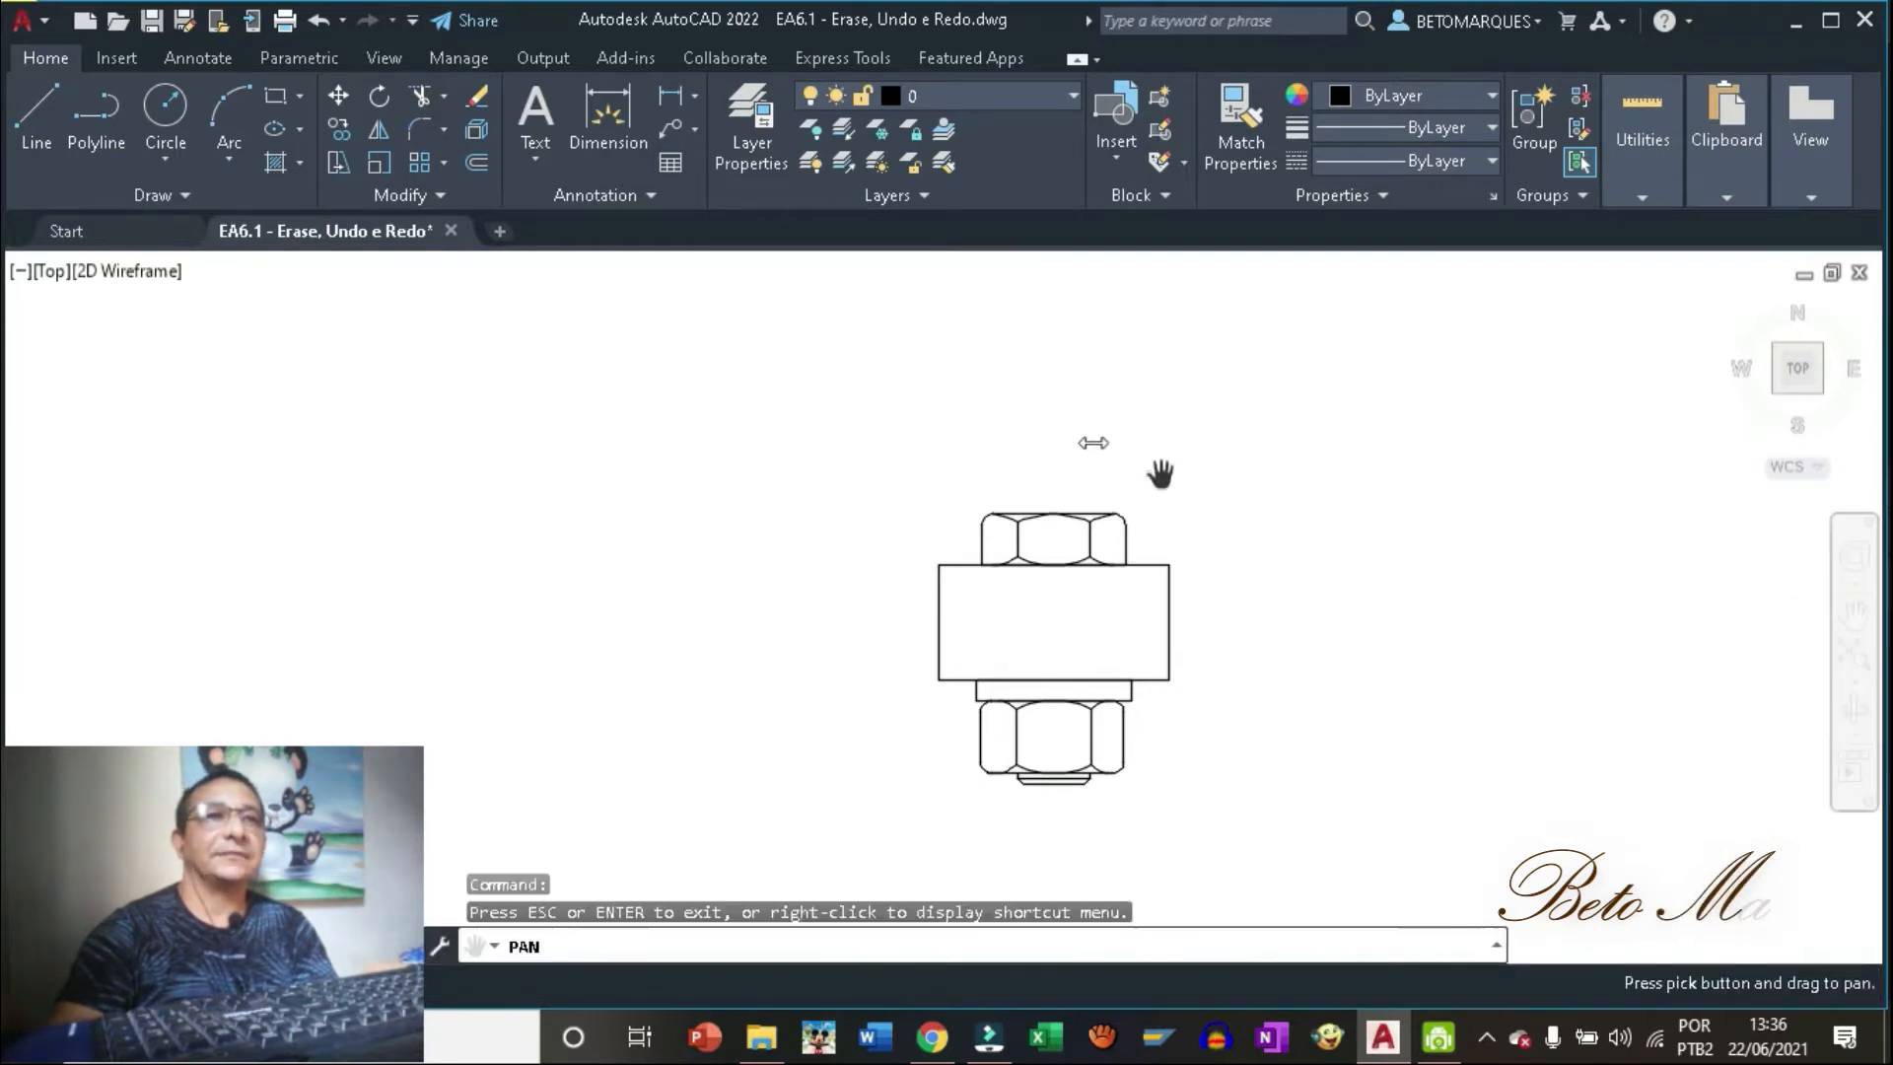
pyautogui.moveTo(1162, 476)
pyautogui.mouseDown()
pyautogui.moveTo(1092, 478)
pyautogui.moveTo(826, 388)
pyautogui.mouseUp()
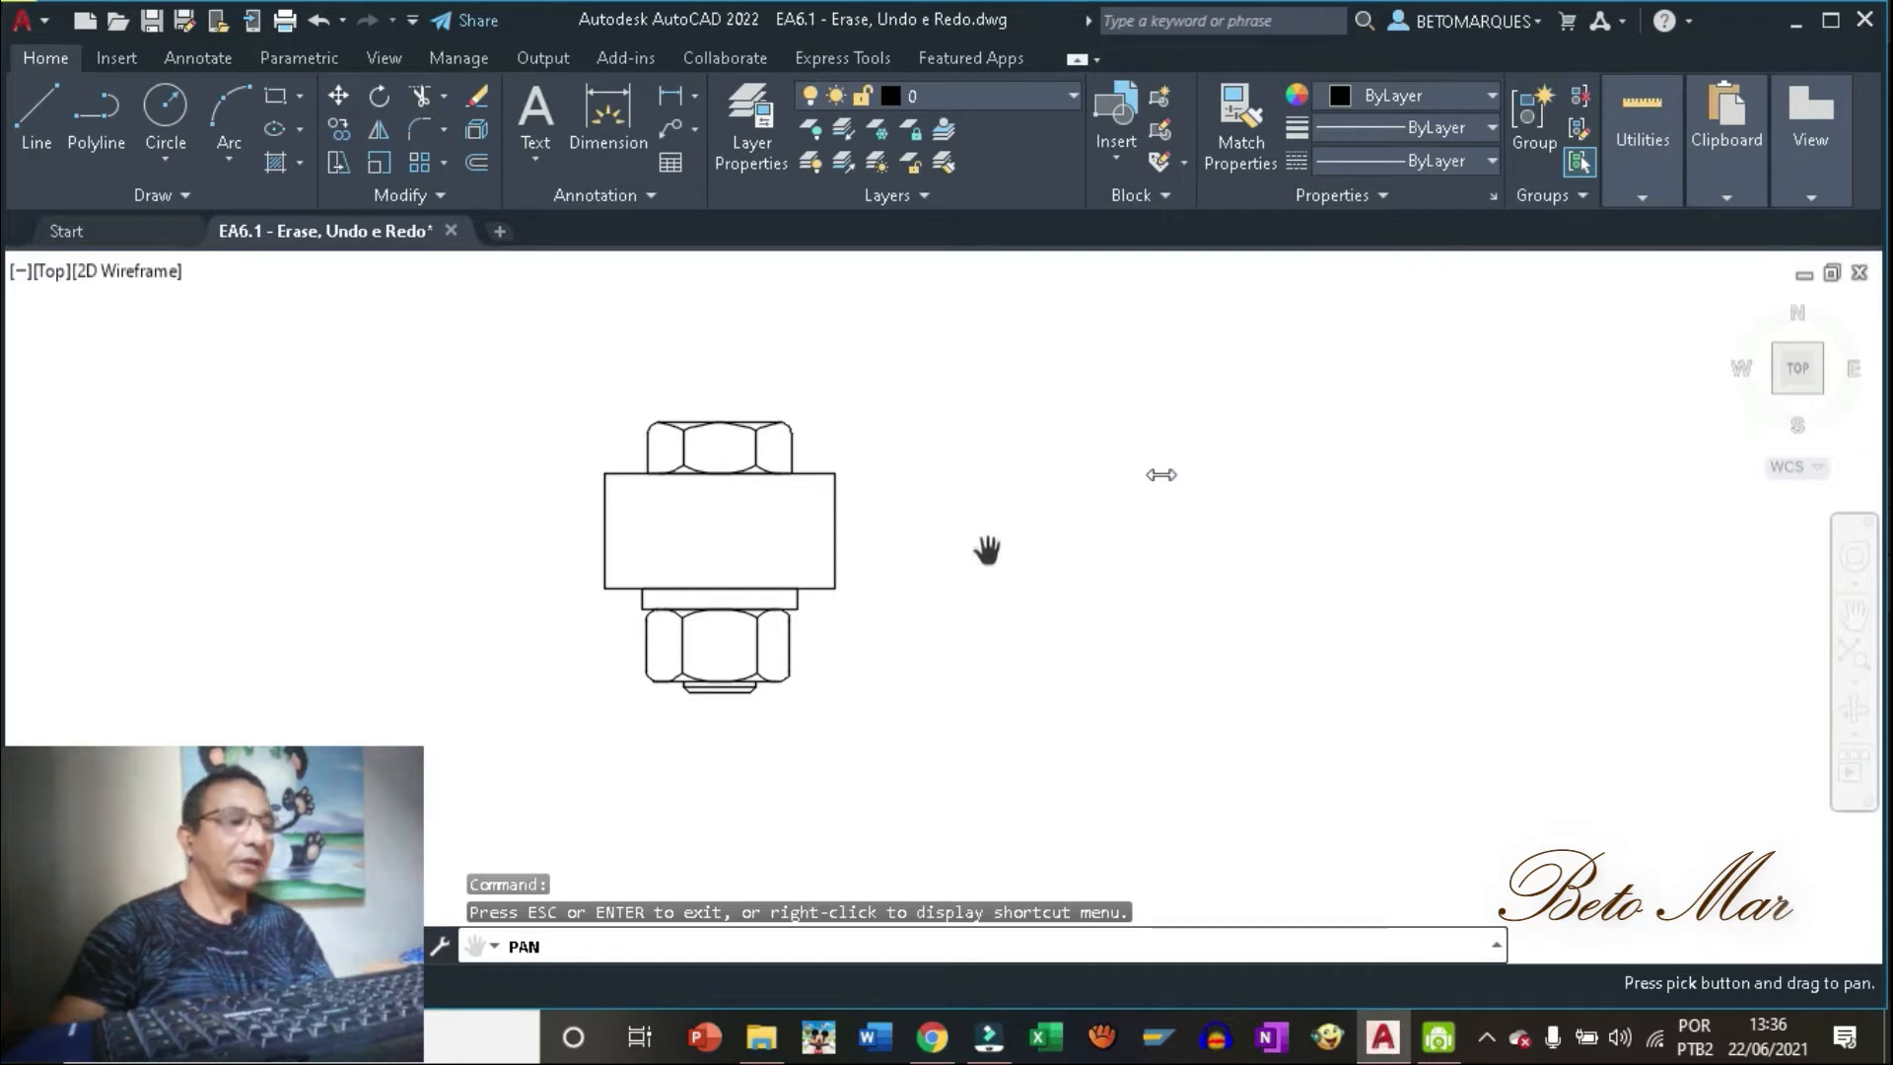
pyautogui.press('Escape')
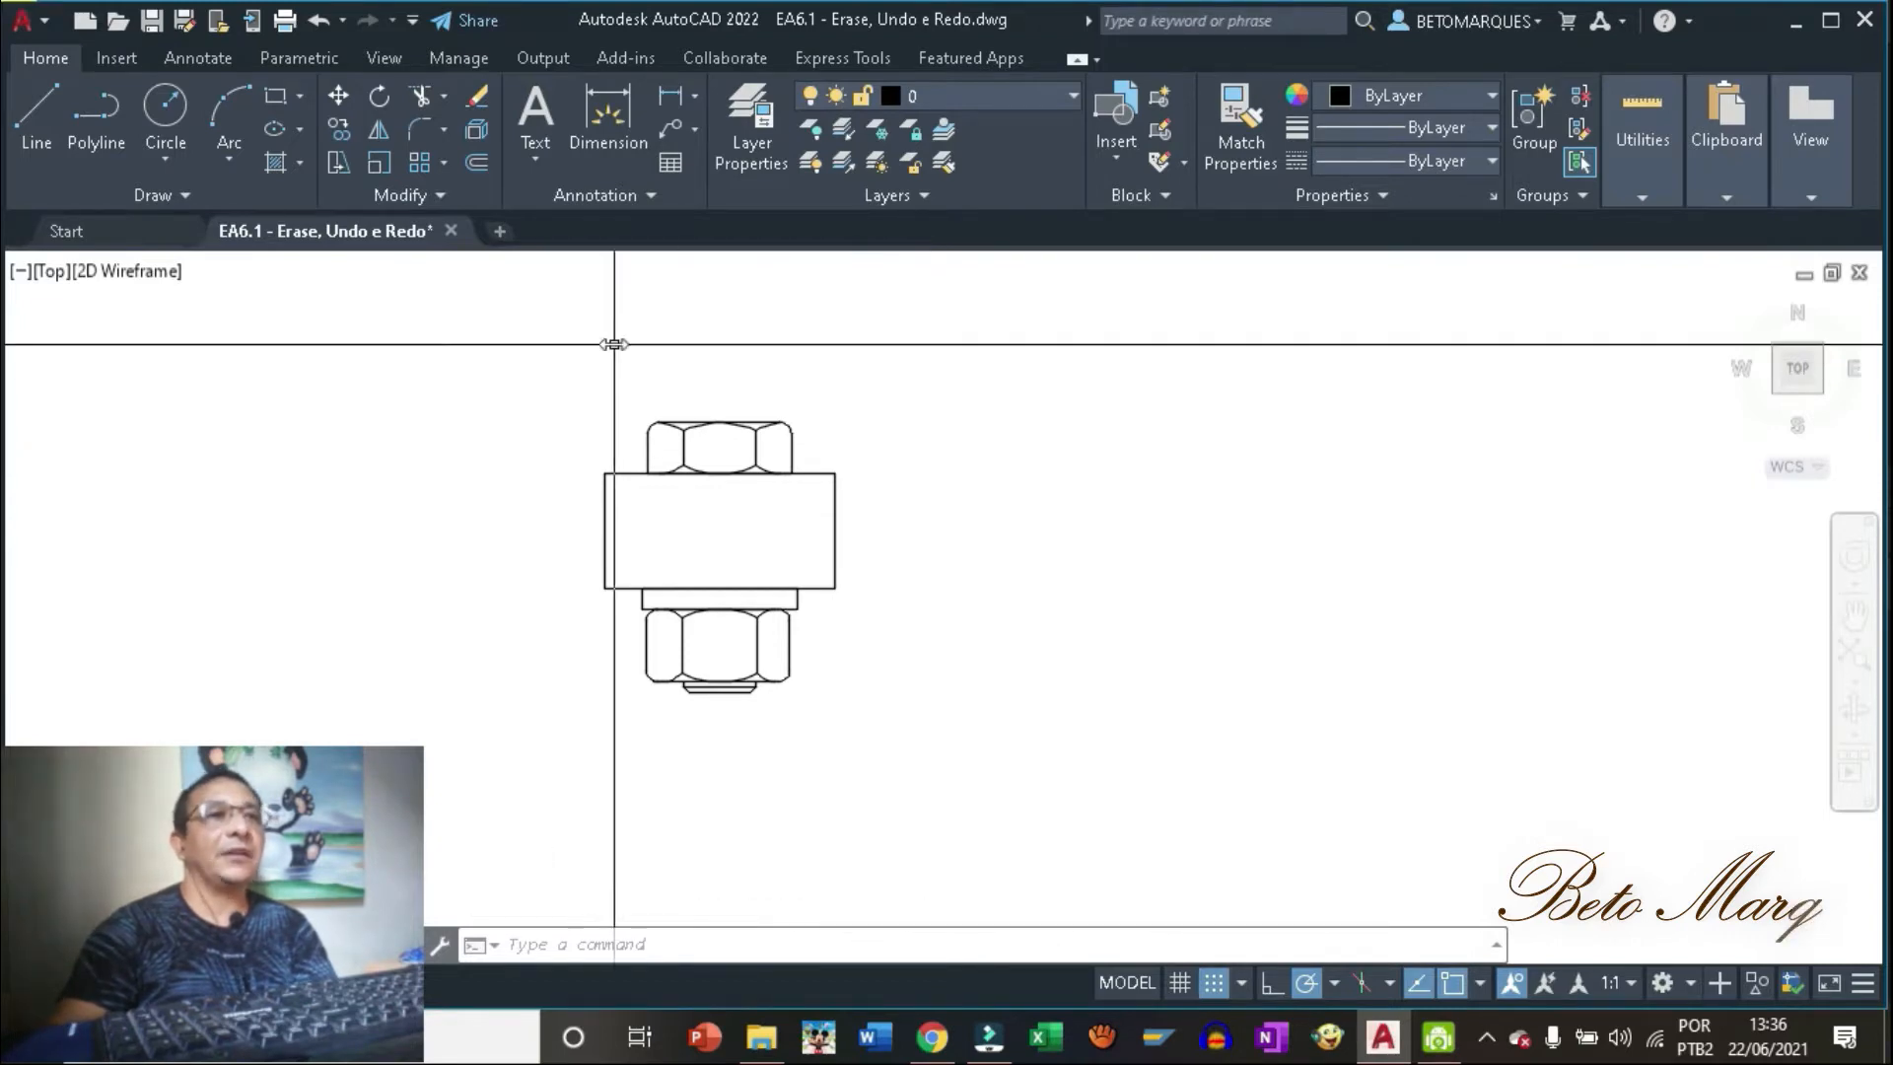
pyautogui.click(614, 344)
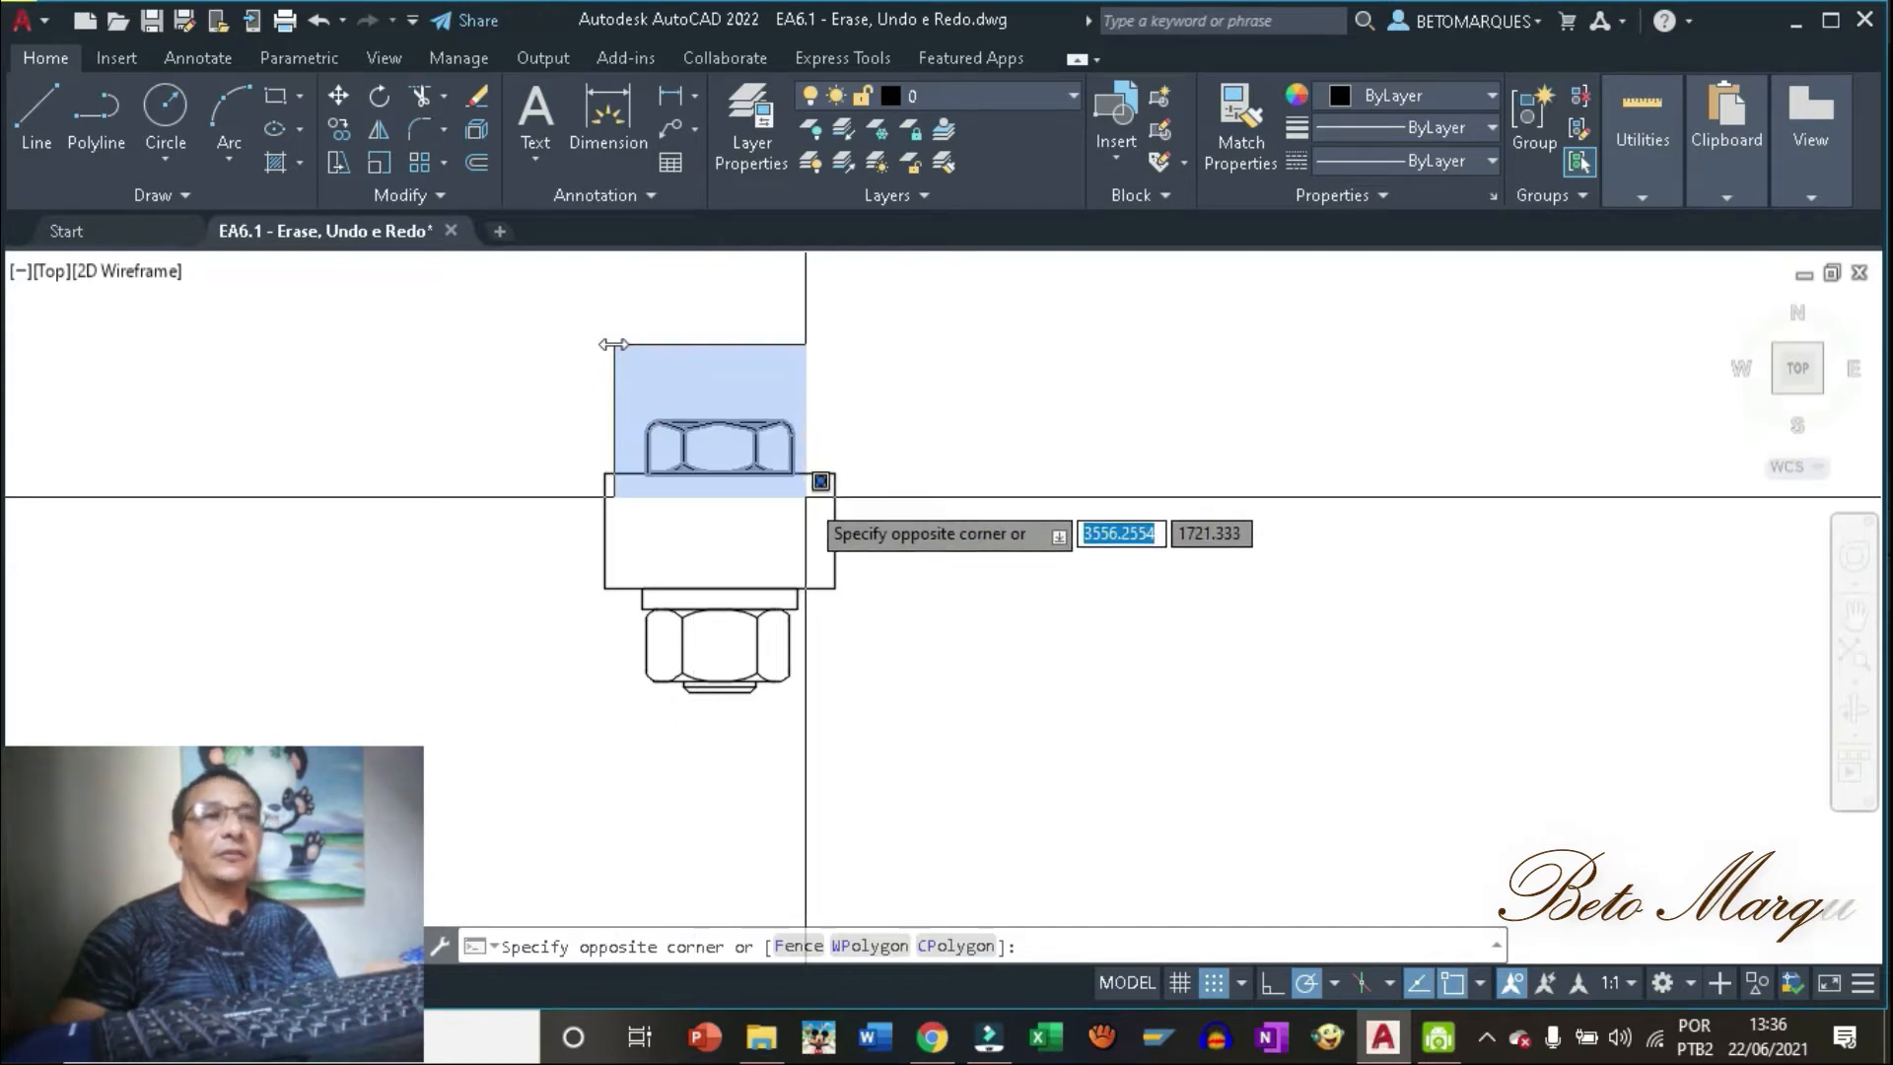
pyautogui.click(805, 496)
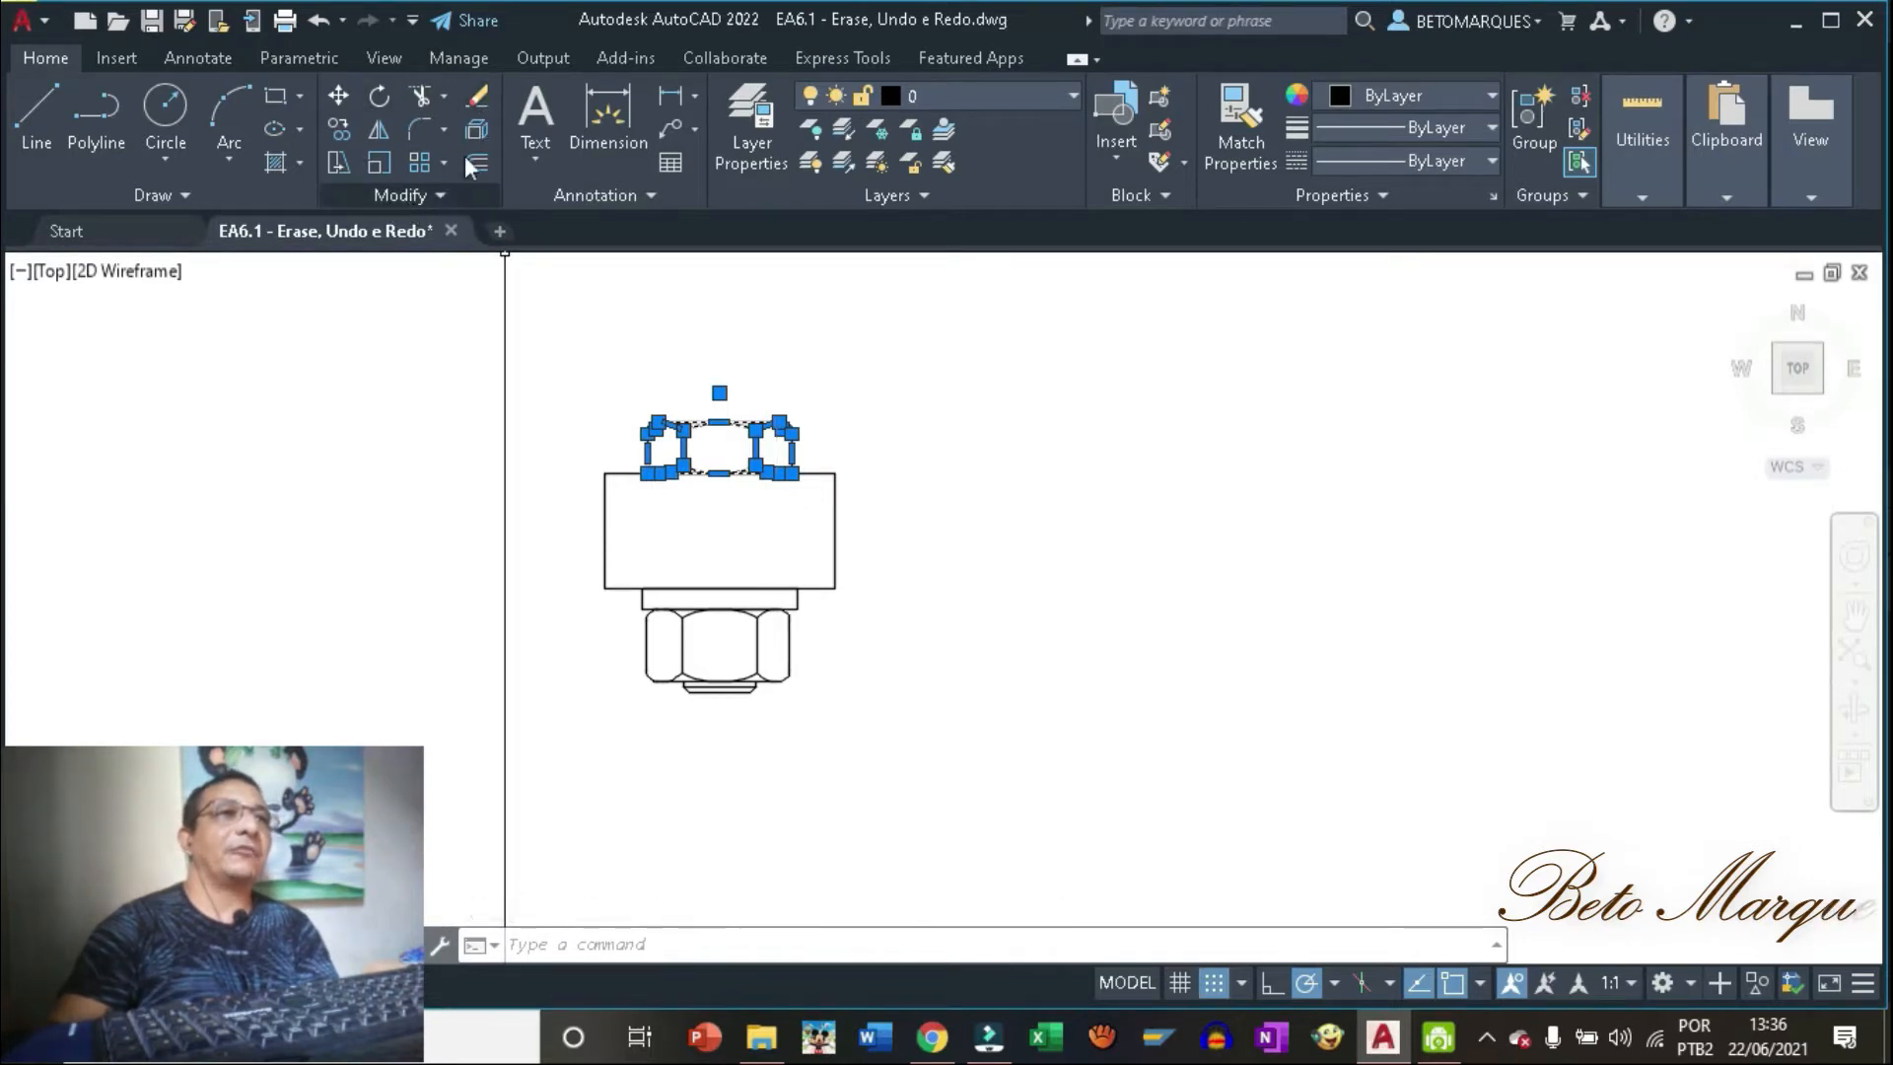
pyautogui.click(475, 95)
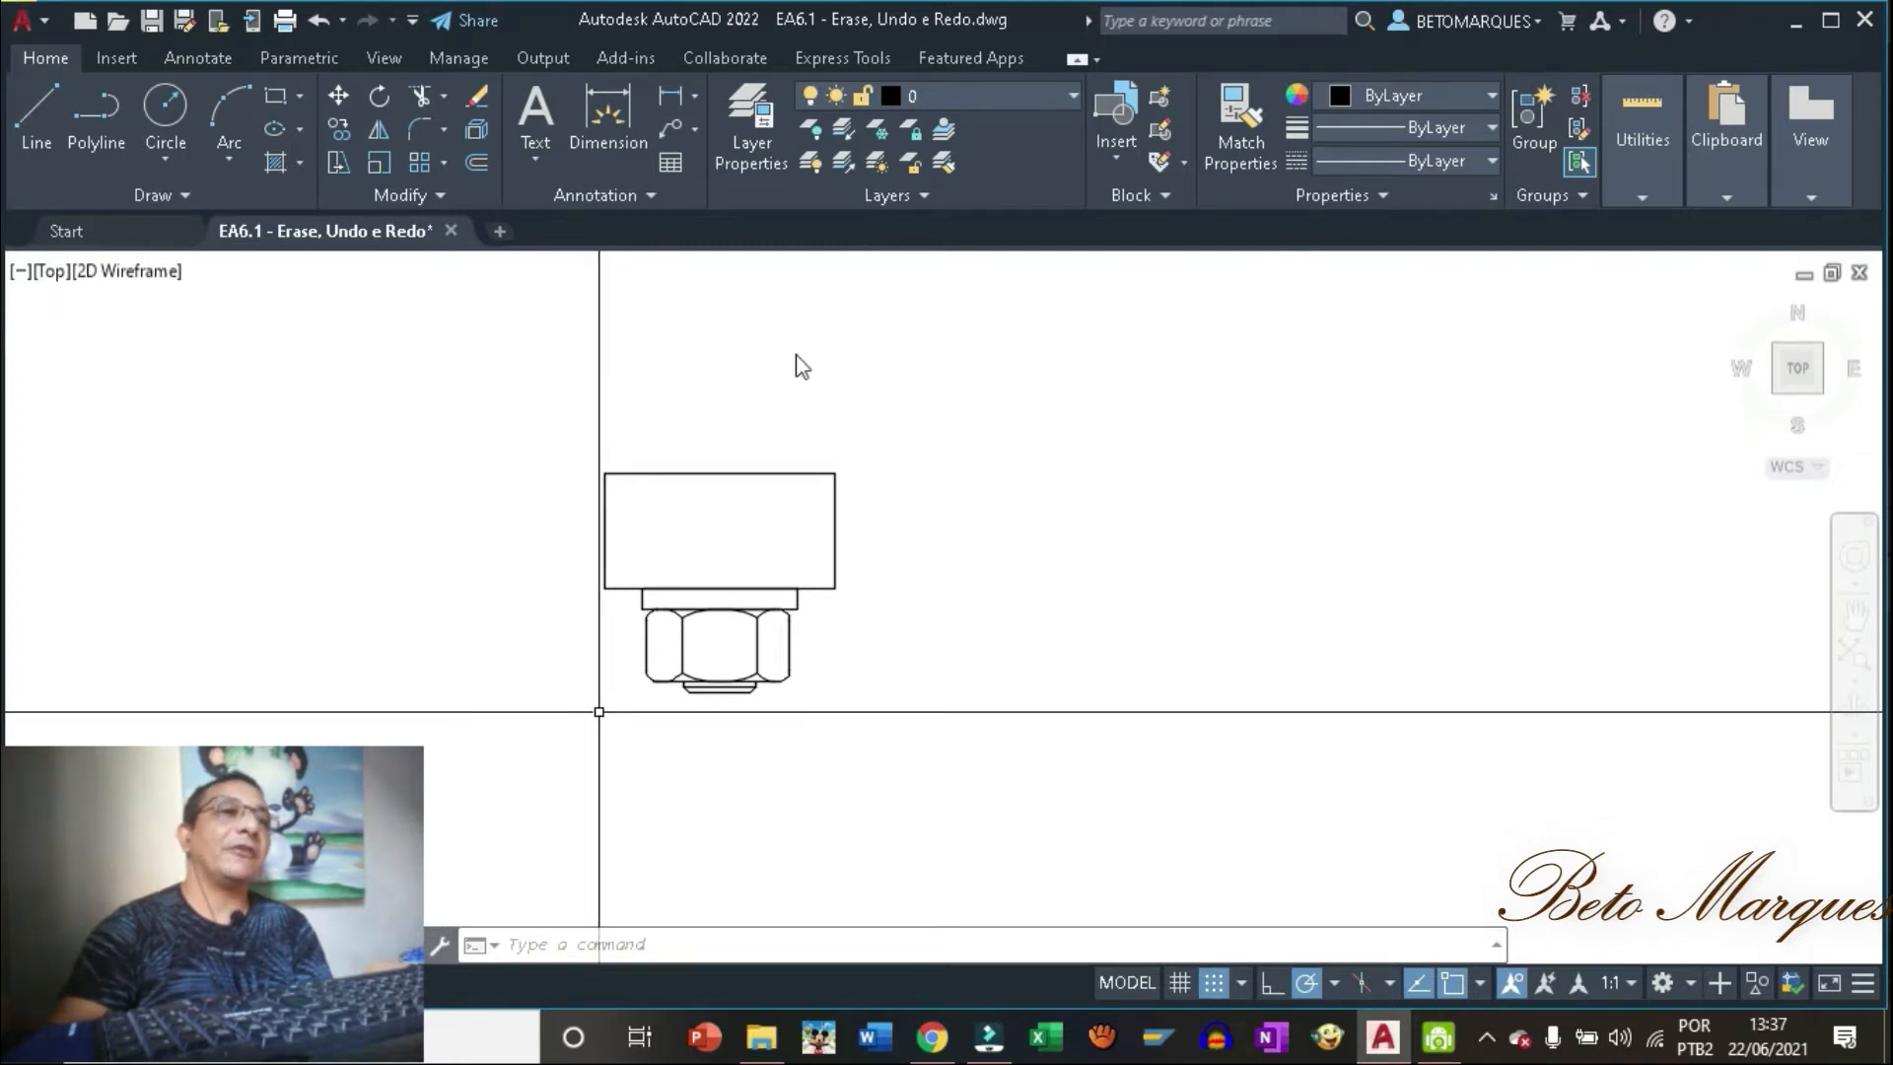
# Run Erase and window-select the hex nut and bolt end below the washer to delete them.
pyautogui.click(475, 93)
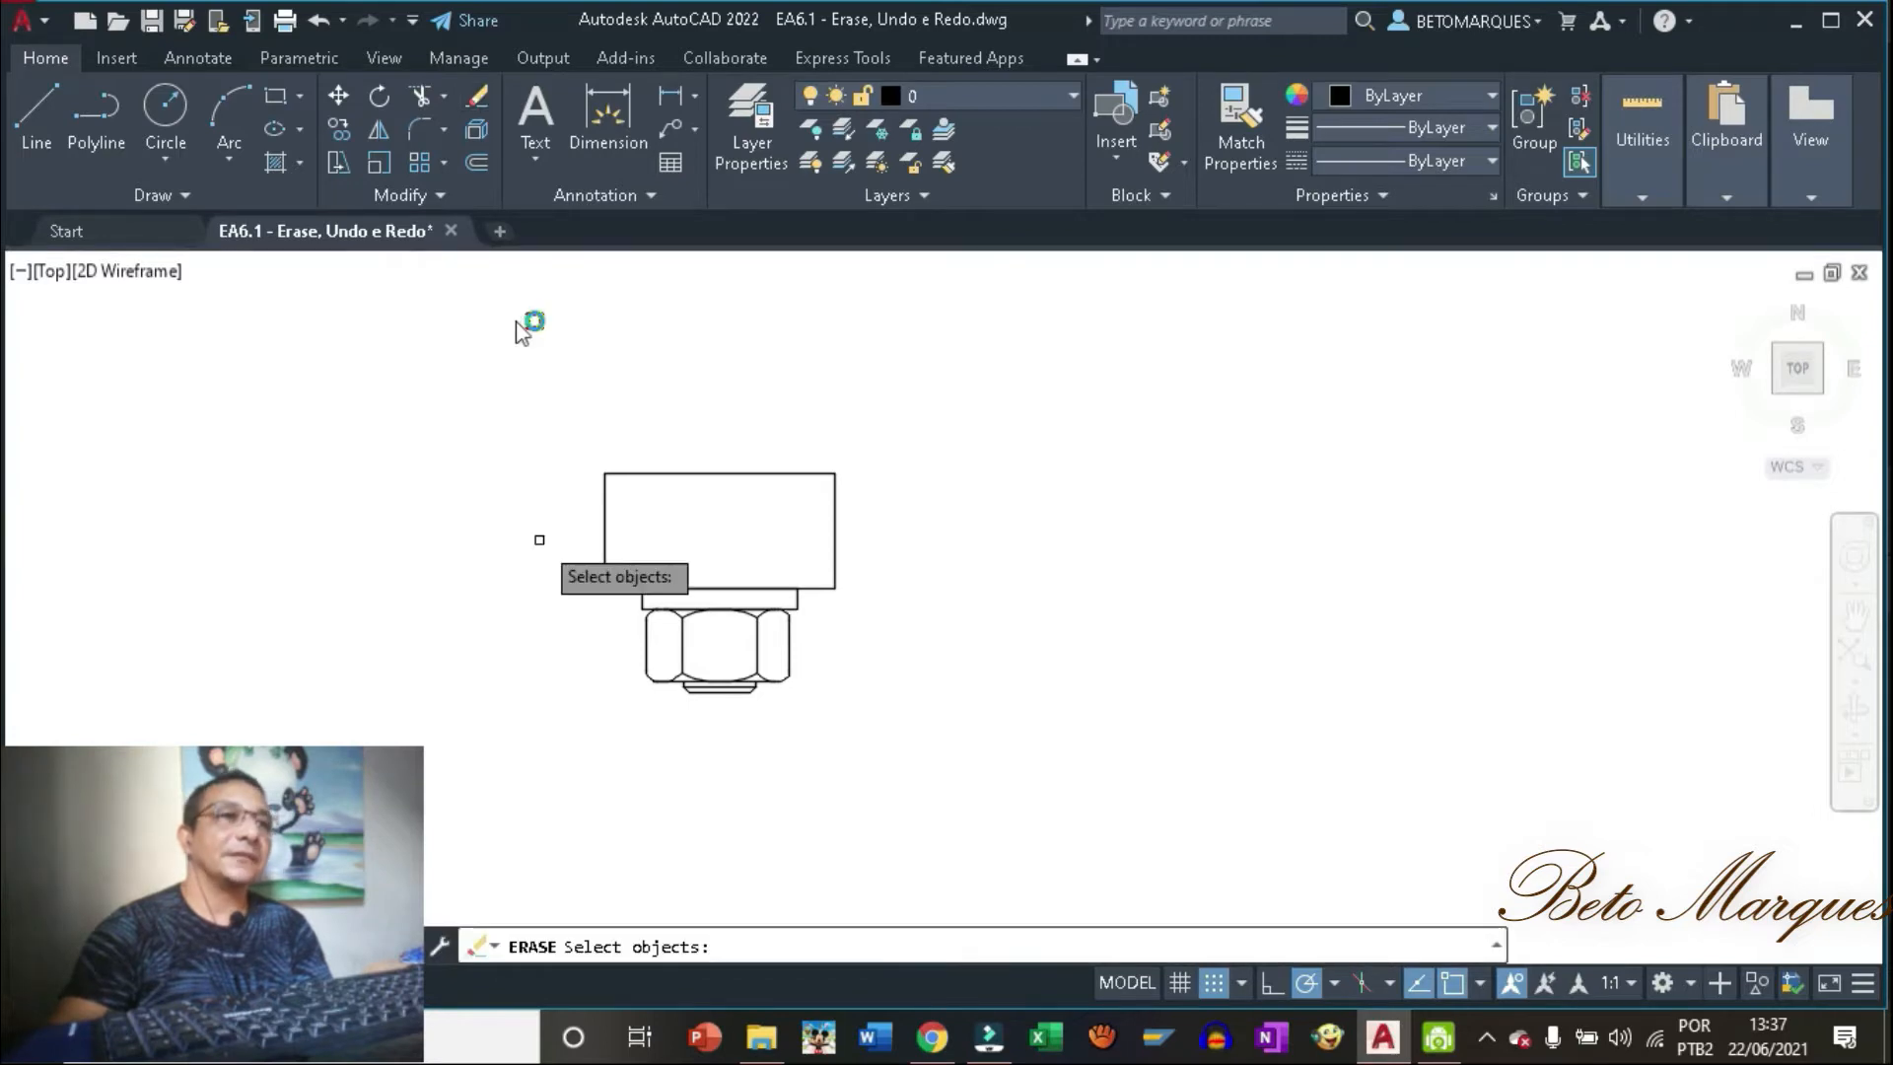
pyautogui.click(592, 726)
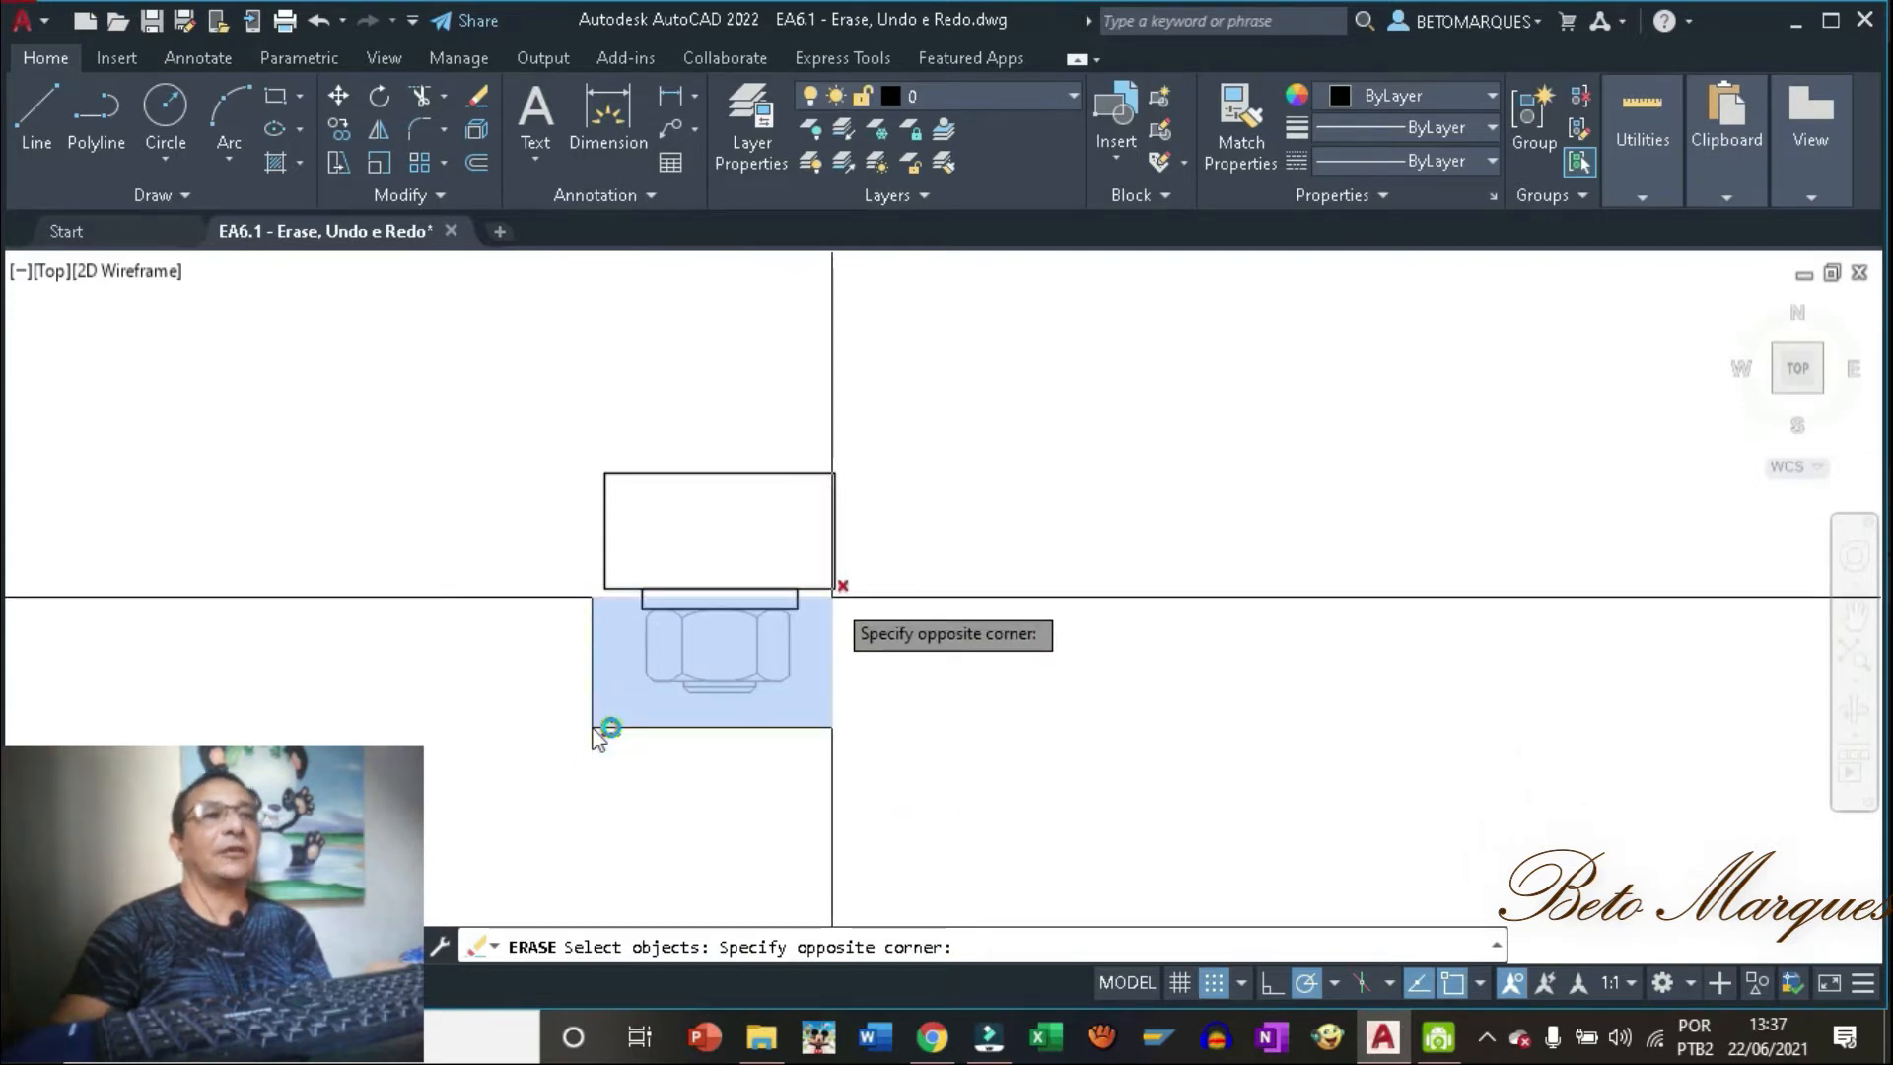
pyautogui.click(832, 595)
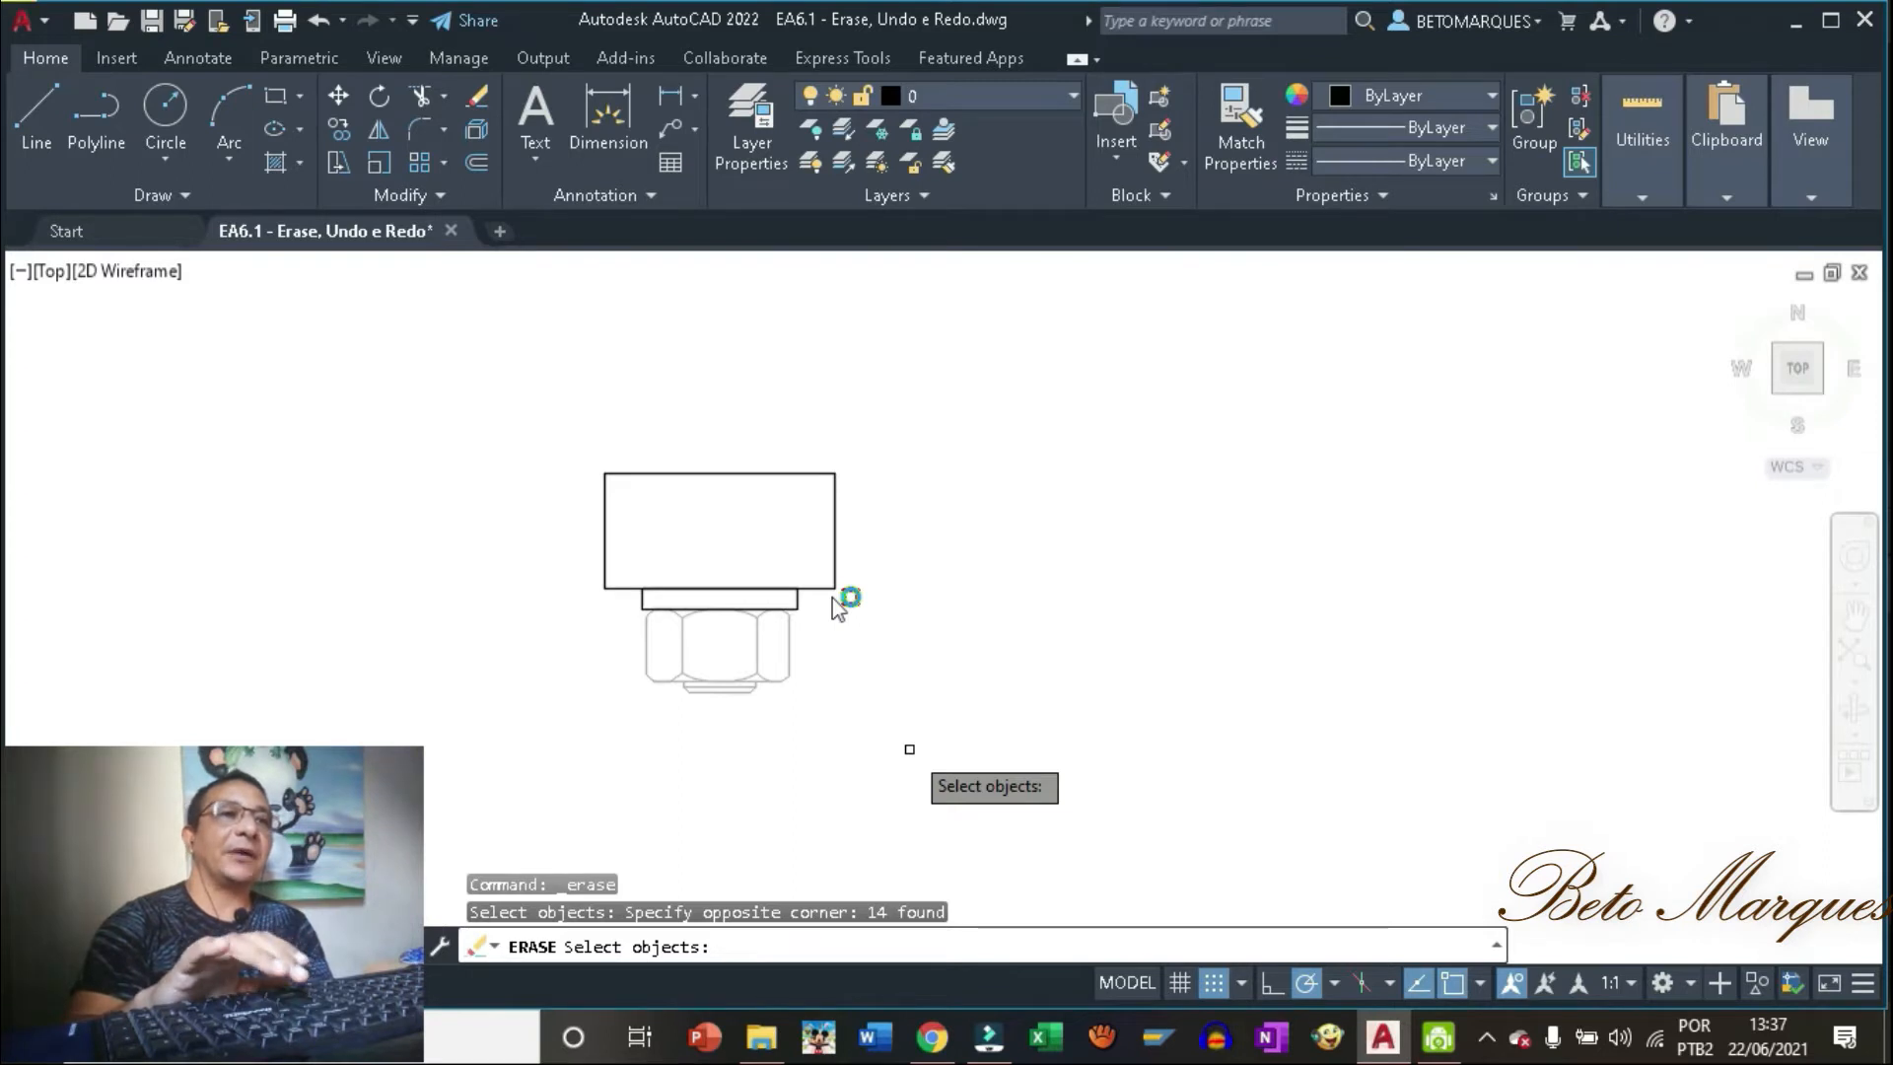
pyautogui.press('Return')
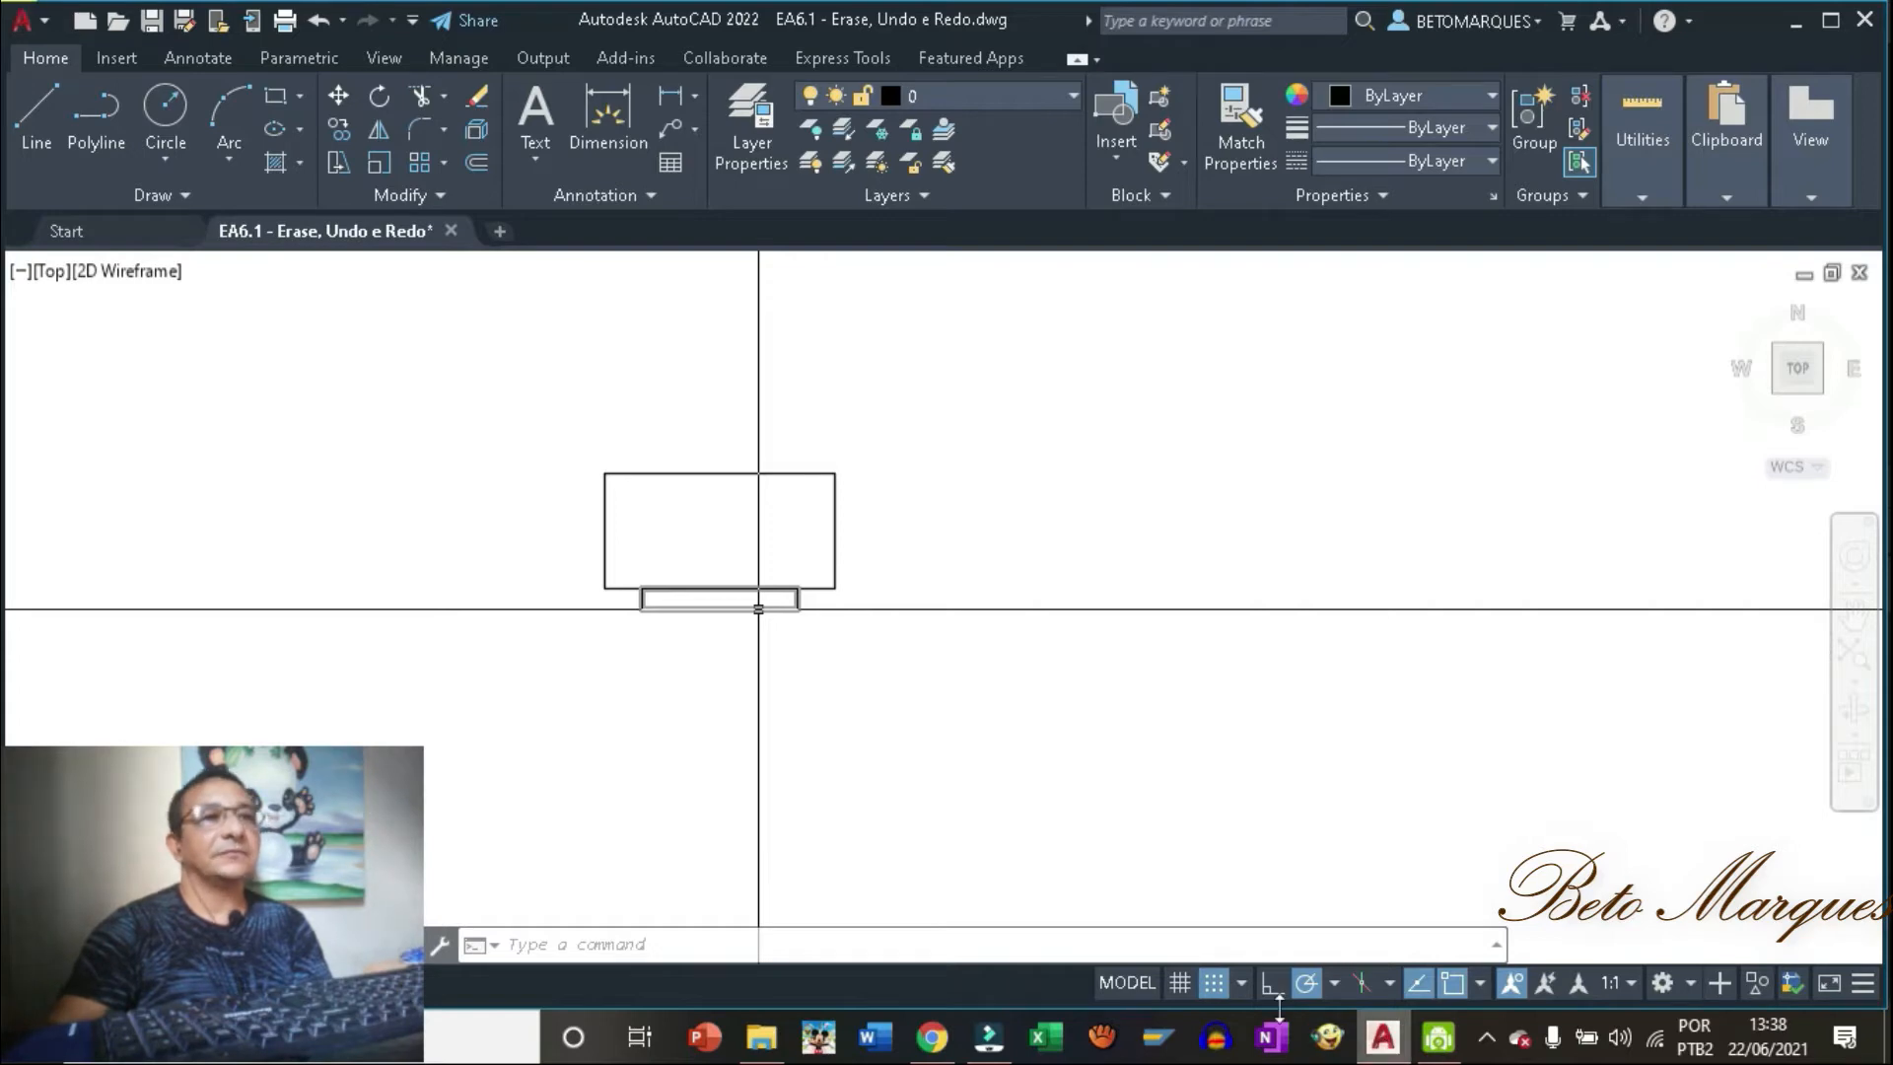
# Erase the thin washer rectangle beneath the block by starting the Erase command before selecting it.
pyautogui.click(1143, 712)
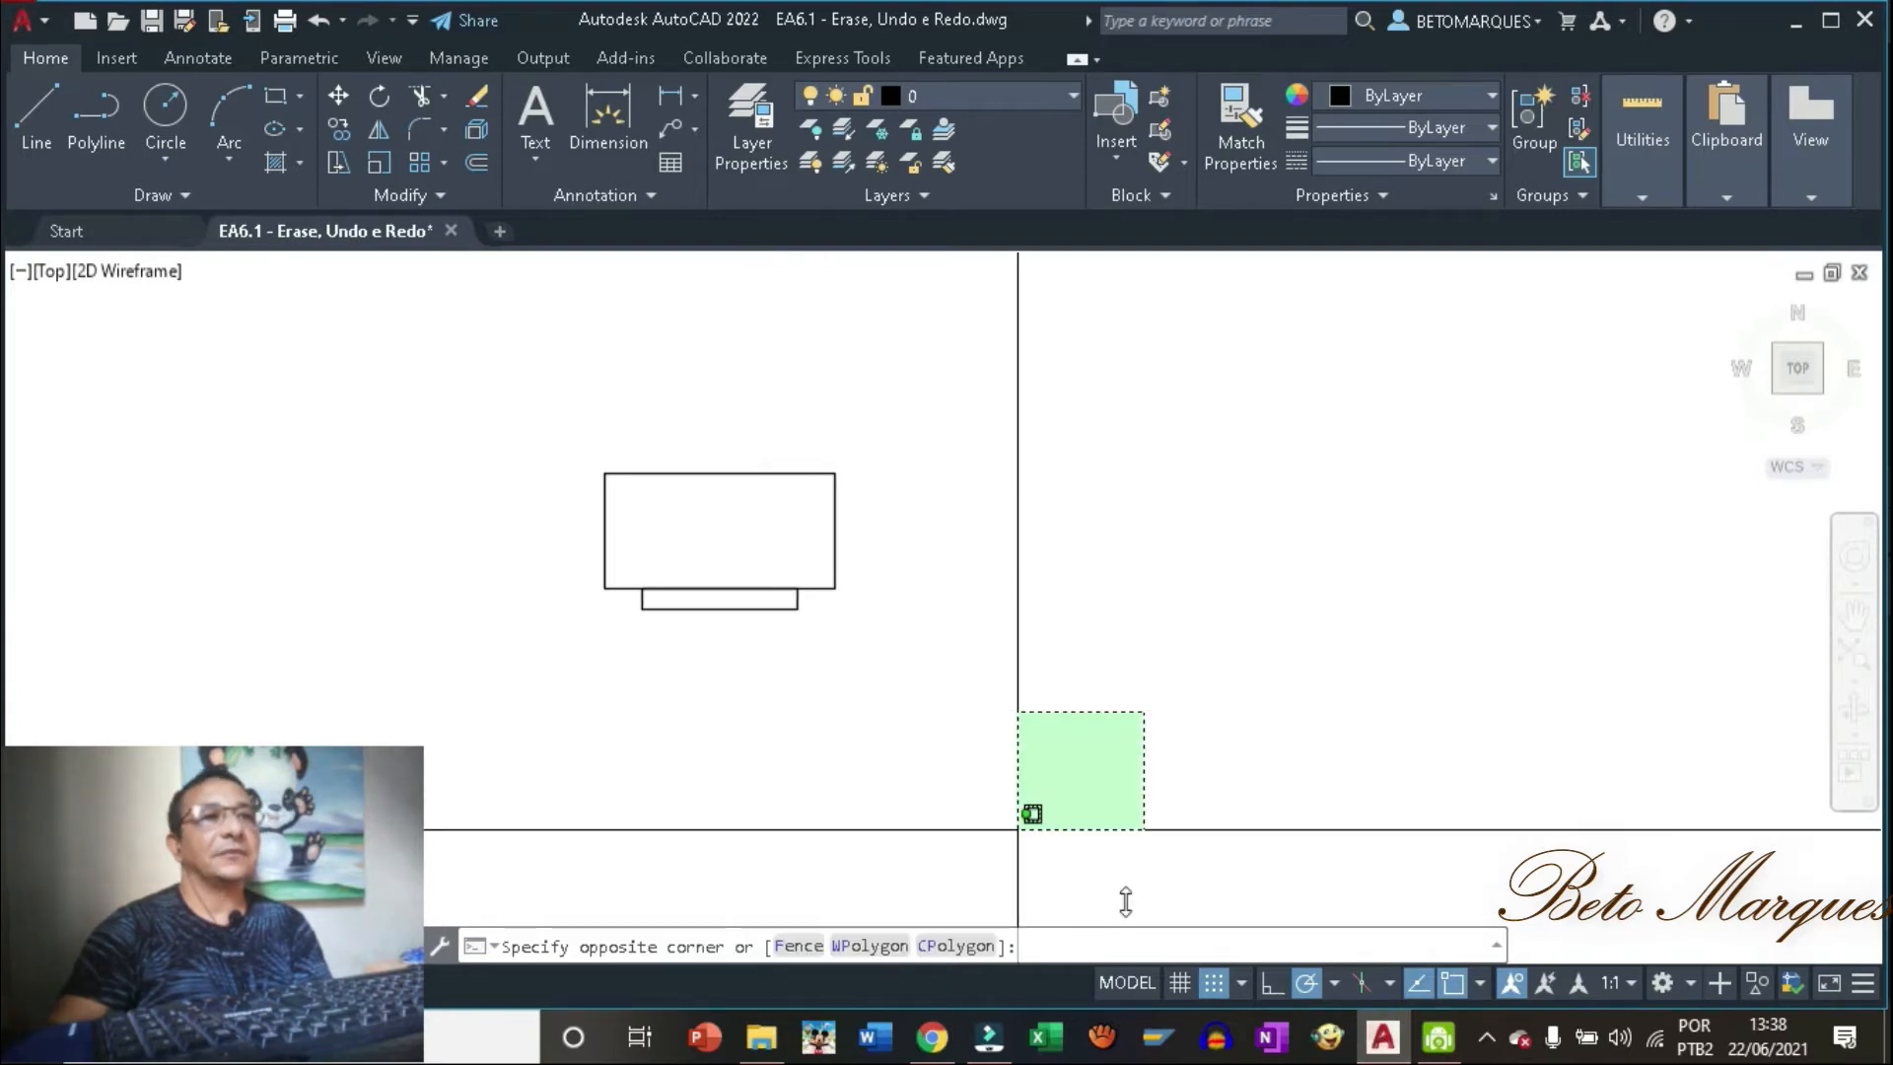
pyautogui.click(794, 707)
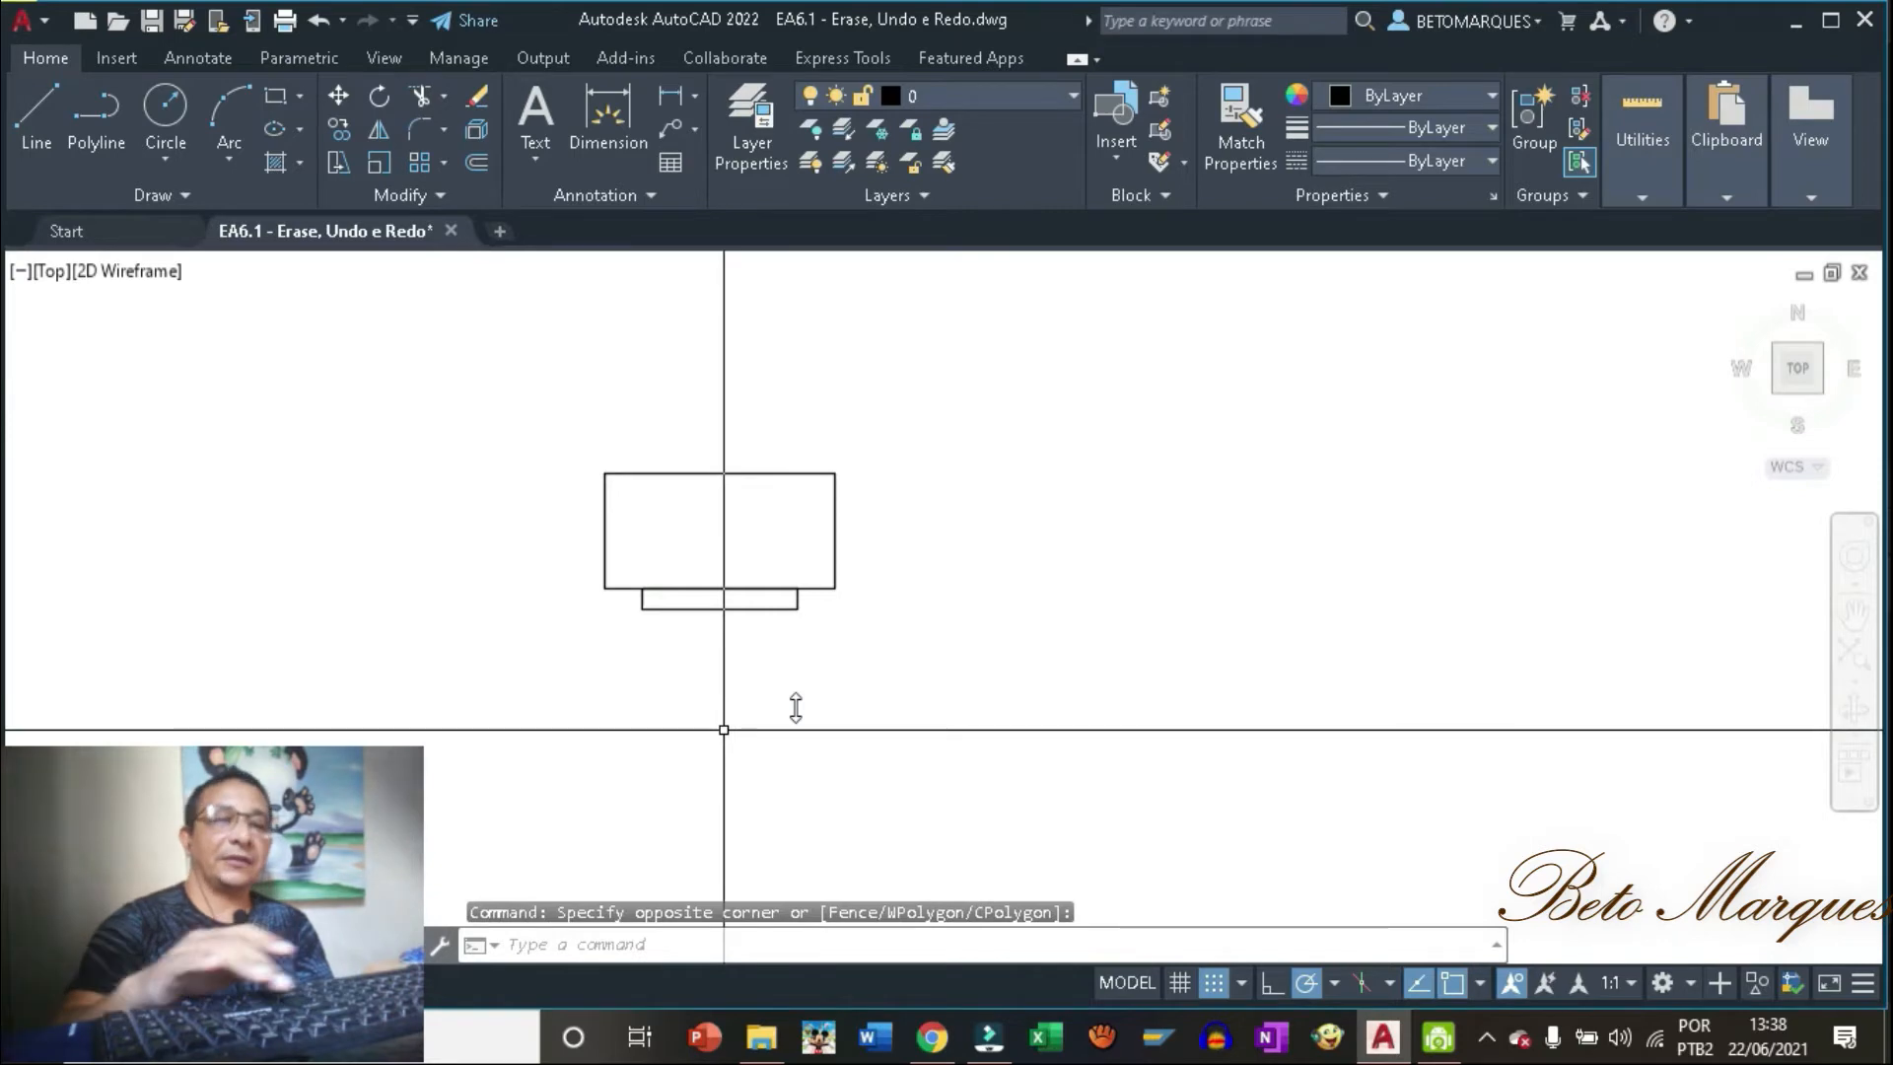
pyautogui.write('e')
pyautogui.press('Return')
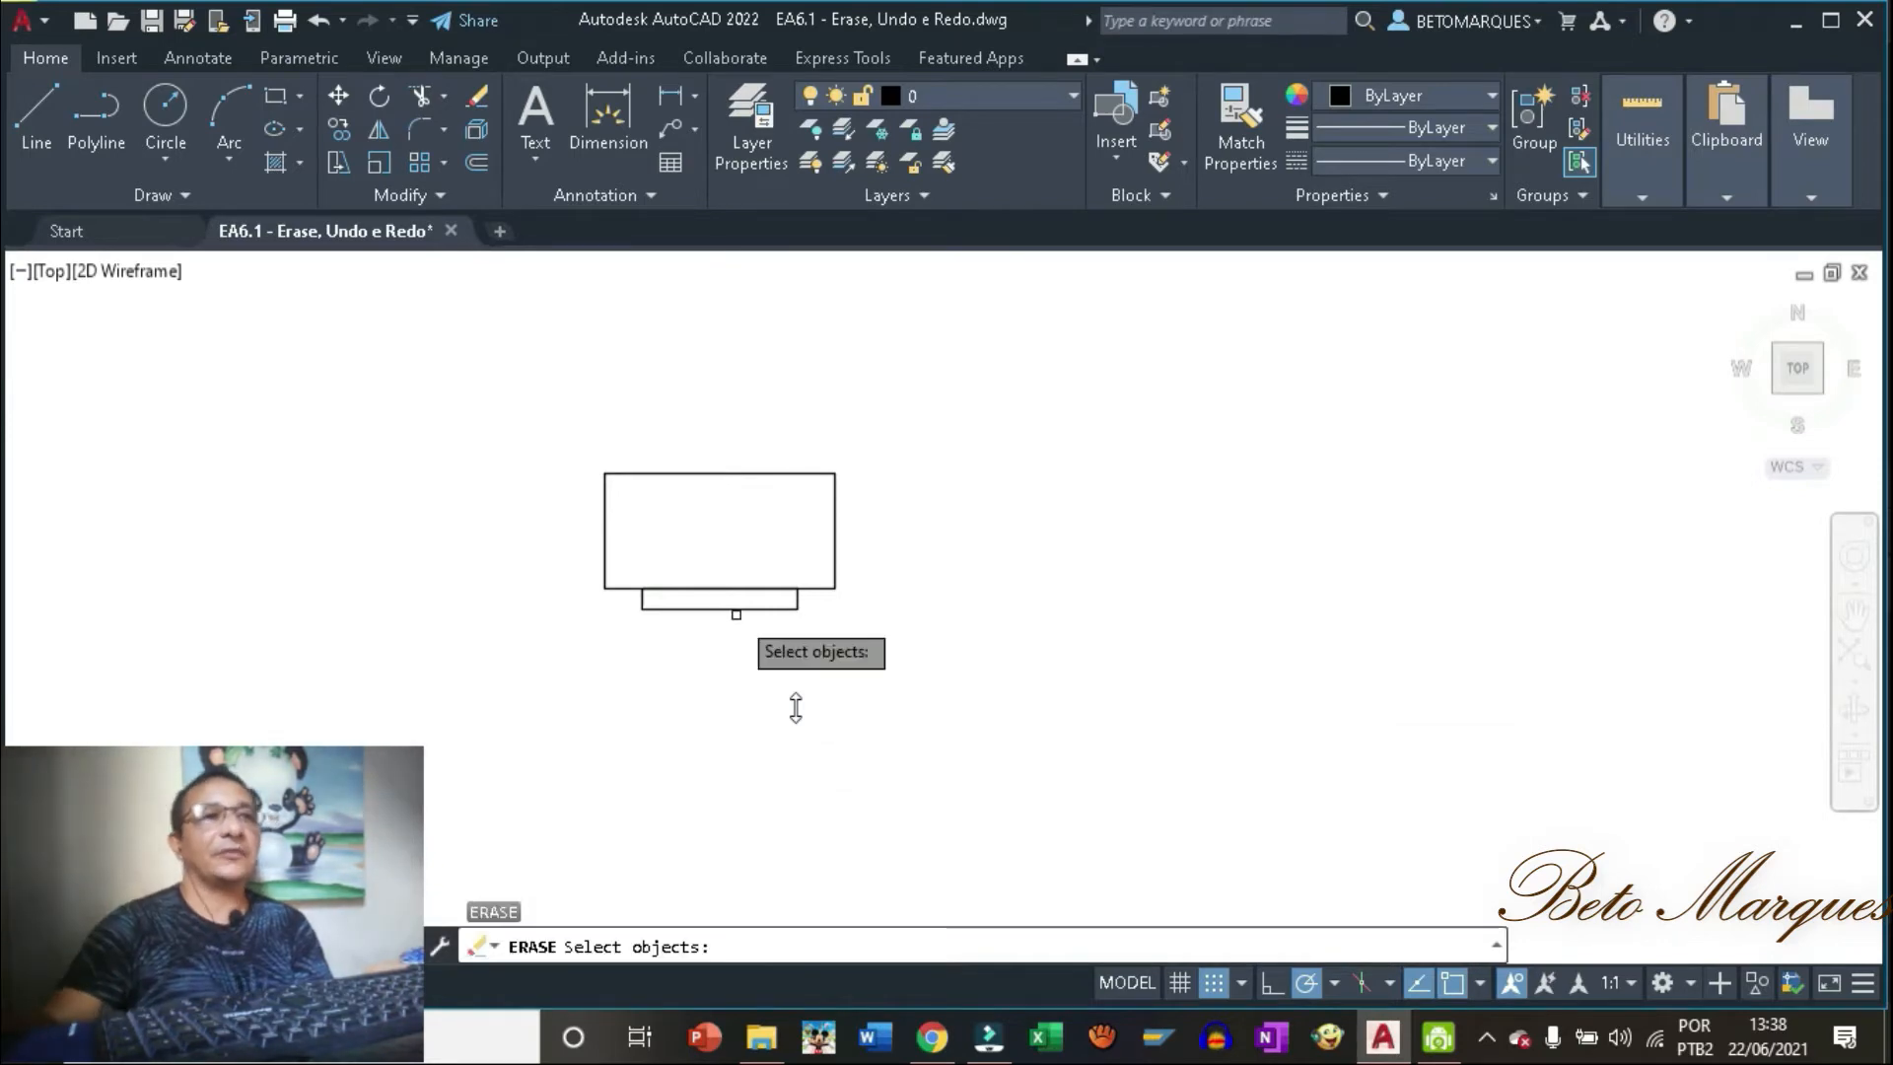
pyautogui.click(741, 600)
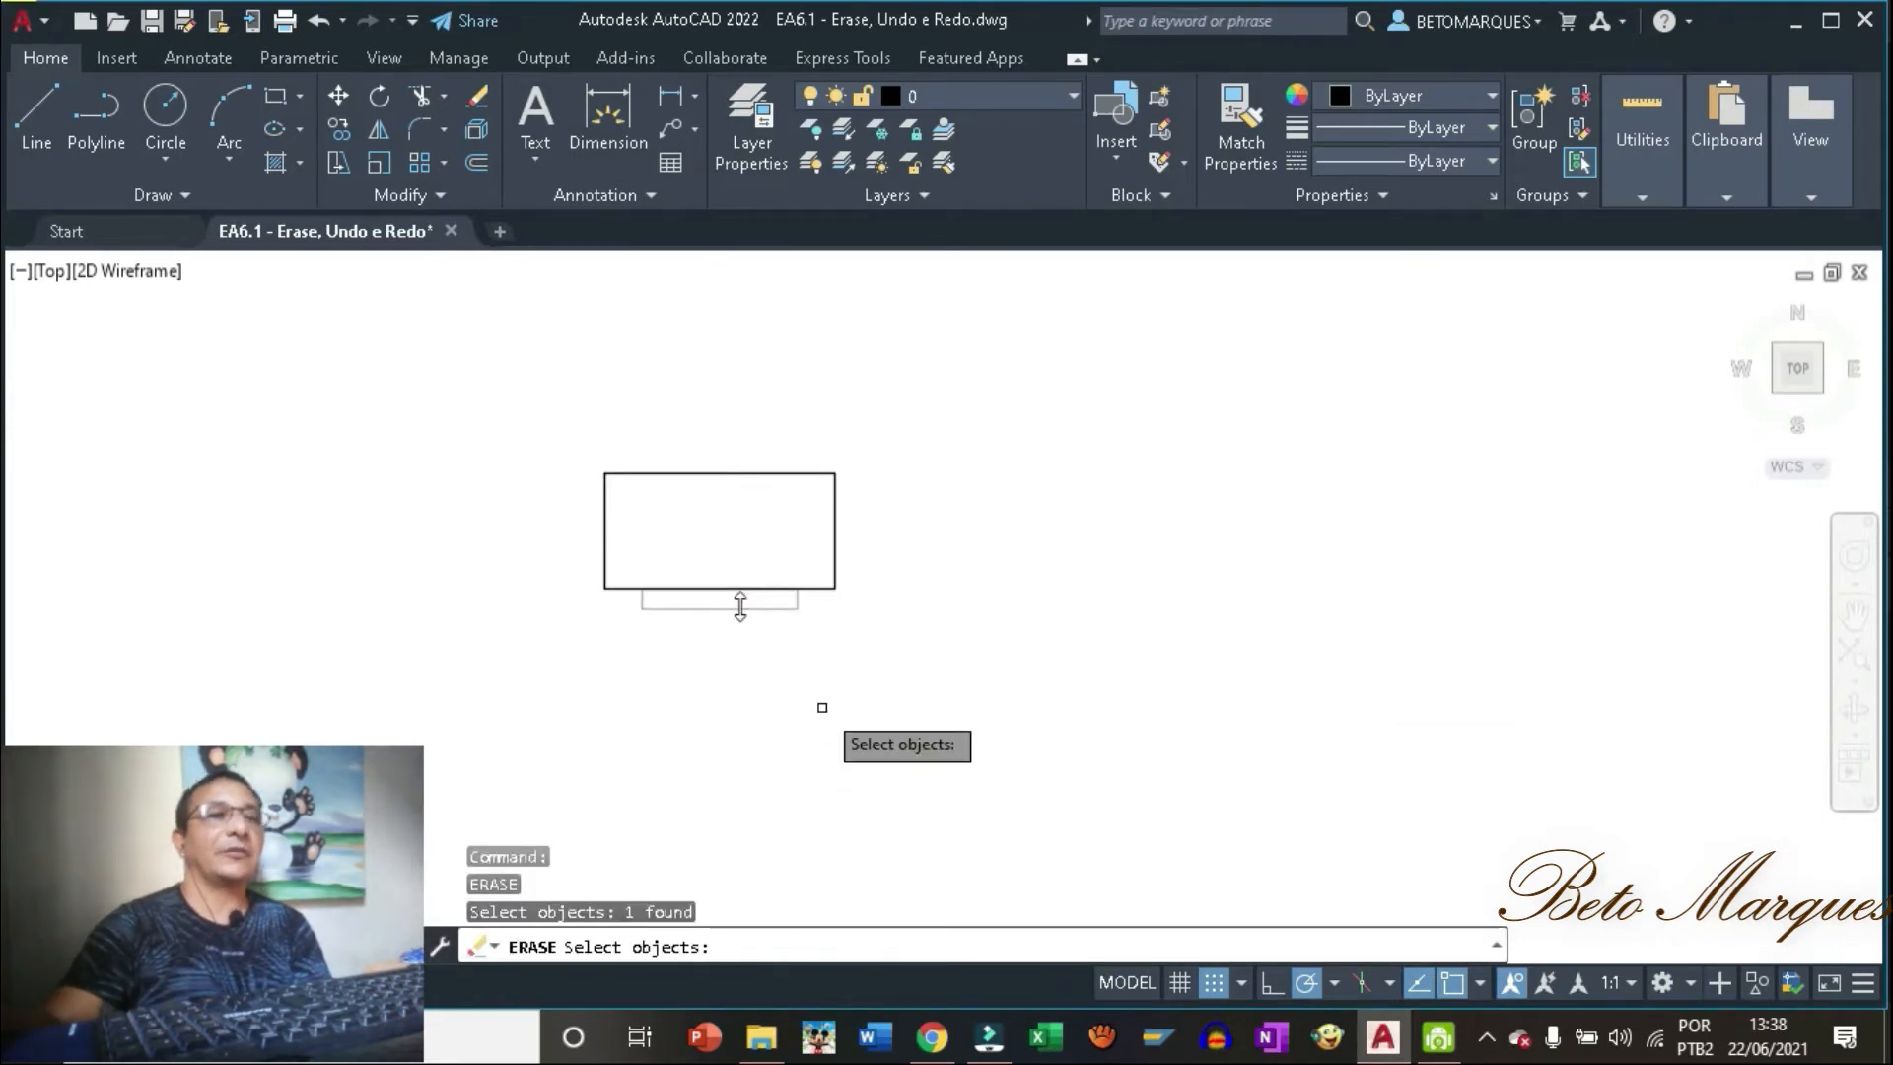
pyautogui.press('Return')
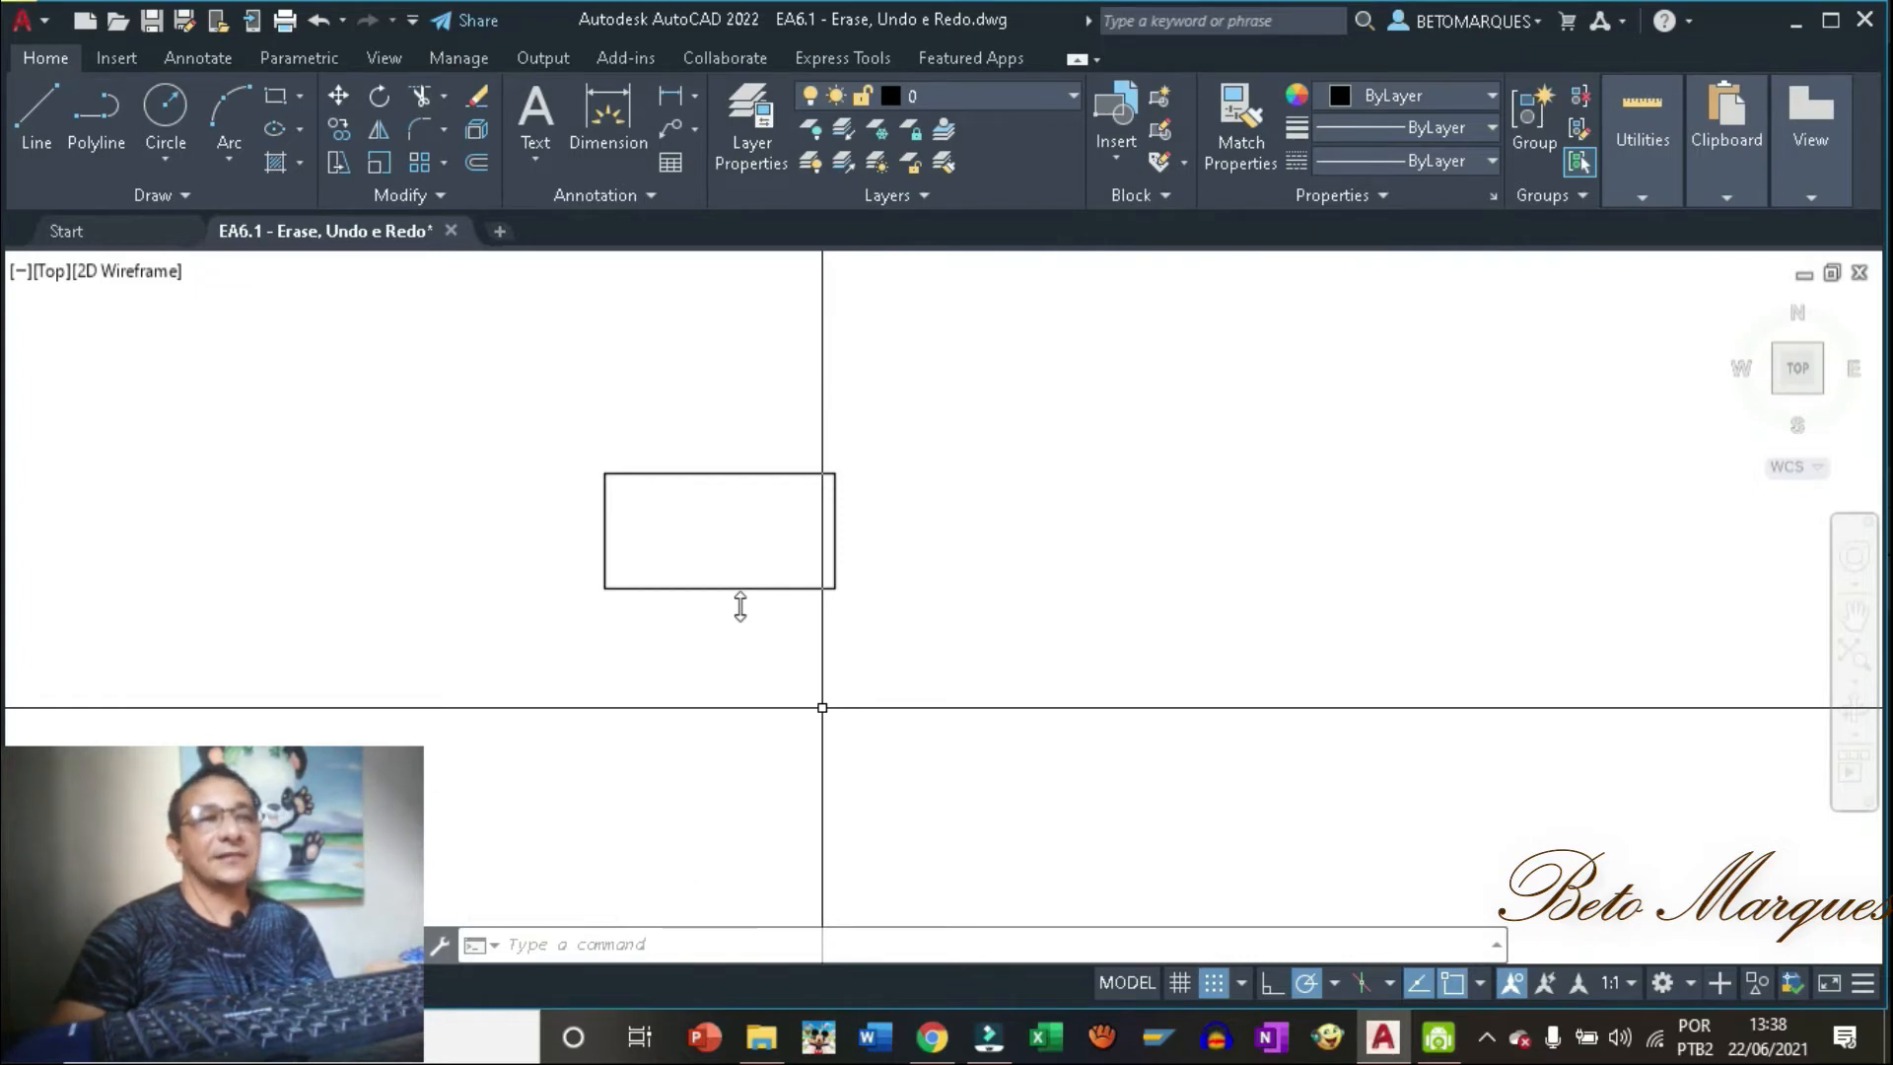
# Undo the erasures of the washer, nut with bolt end, and bolt head.
pyautogui.click(315, 15)
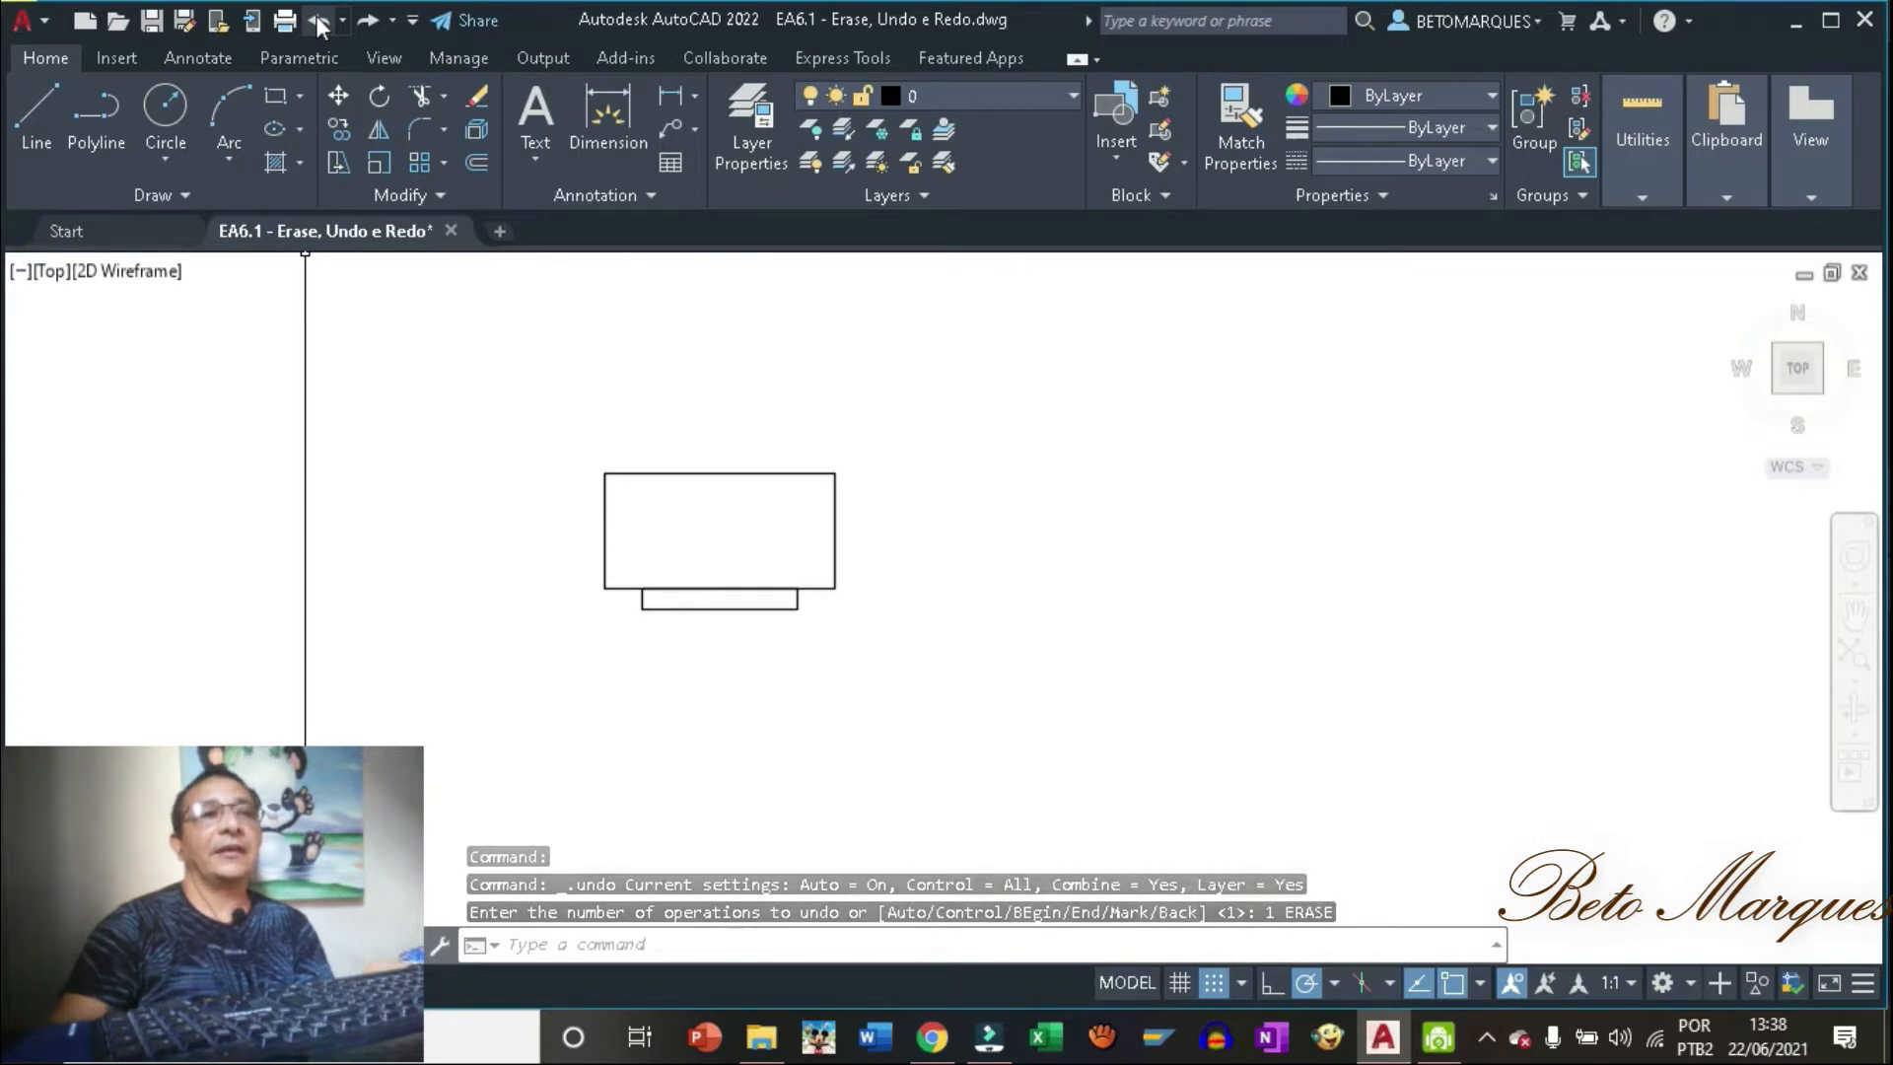
pyautogui.click(316, 15)
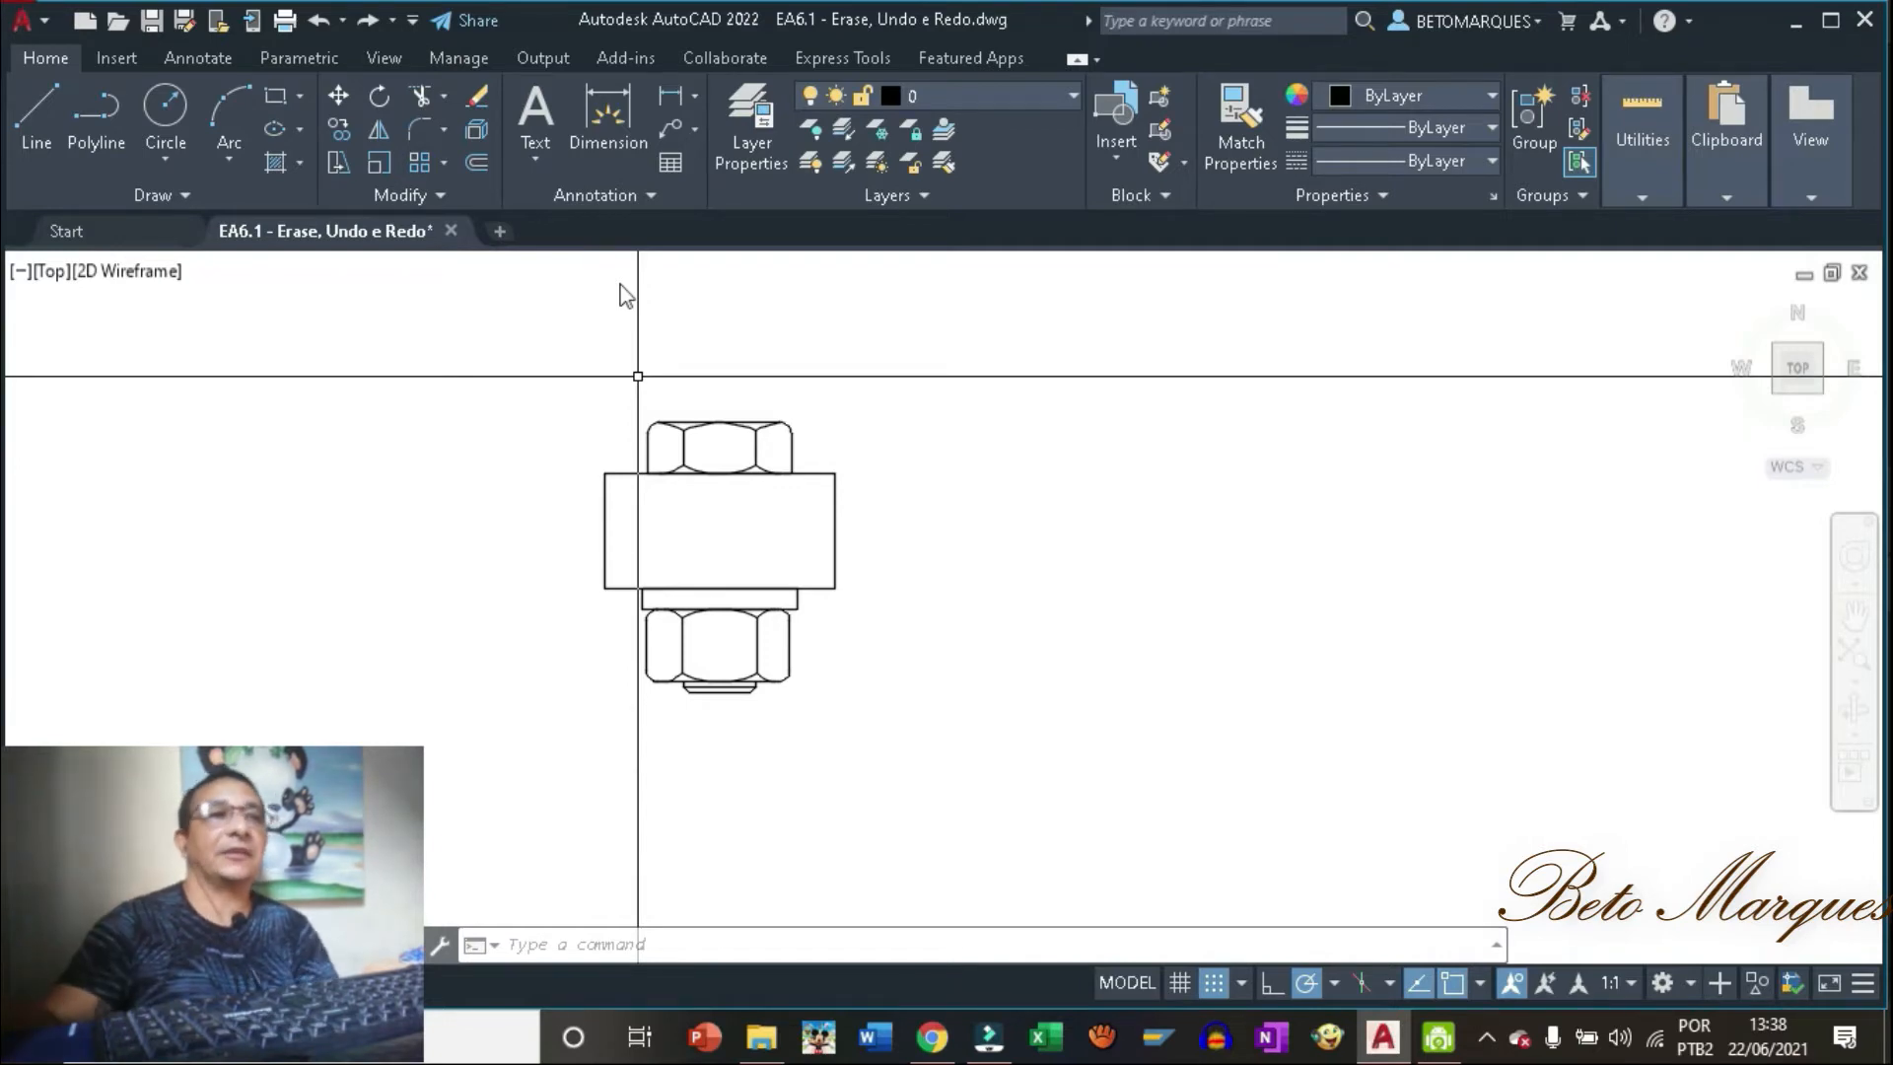
# Erase the bolt head above the block and the hex nut with the bolt end below the washer.
pyautogui.moveTo(638, 376)
pyautogui.mouseDown()
pyautogui.moveTo(692, 439)
pyautogui.moveTo(685, 377)
pyautogui.mouseUp()
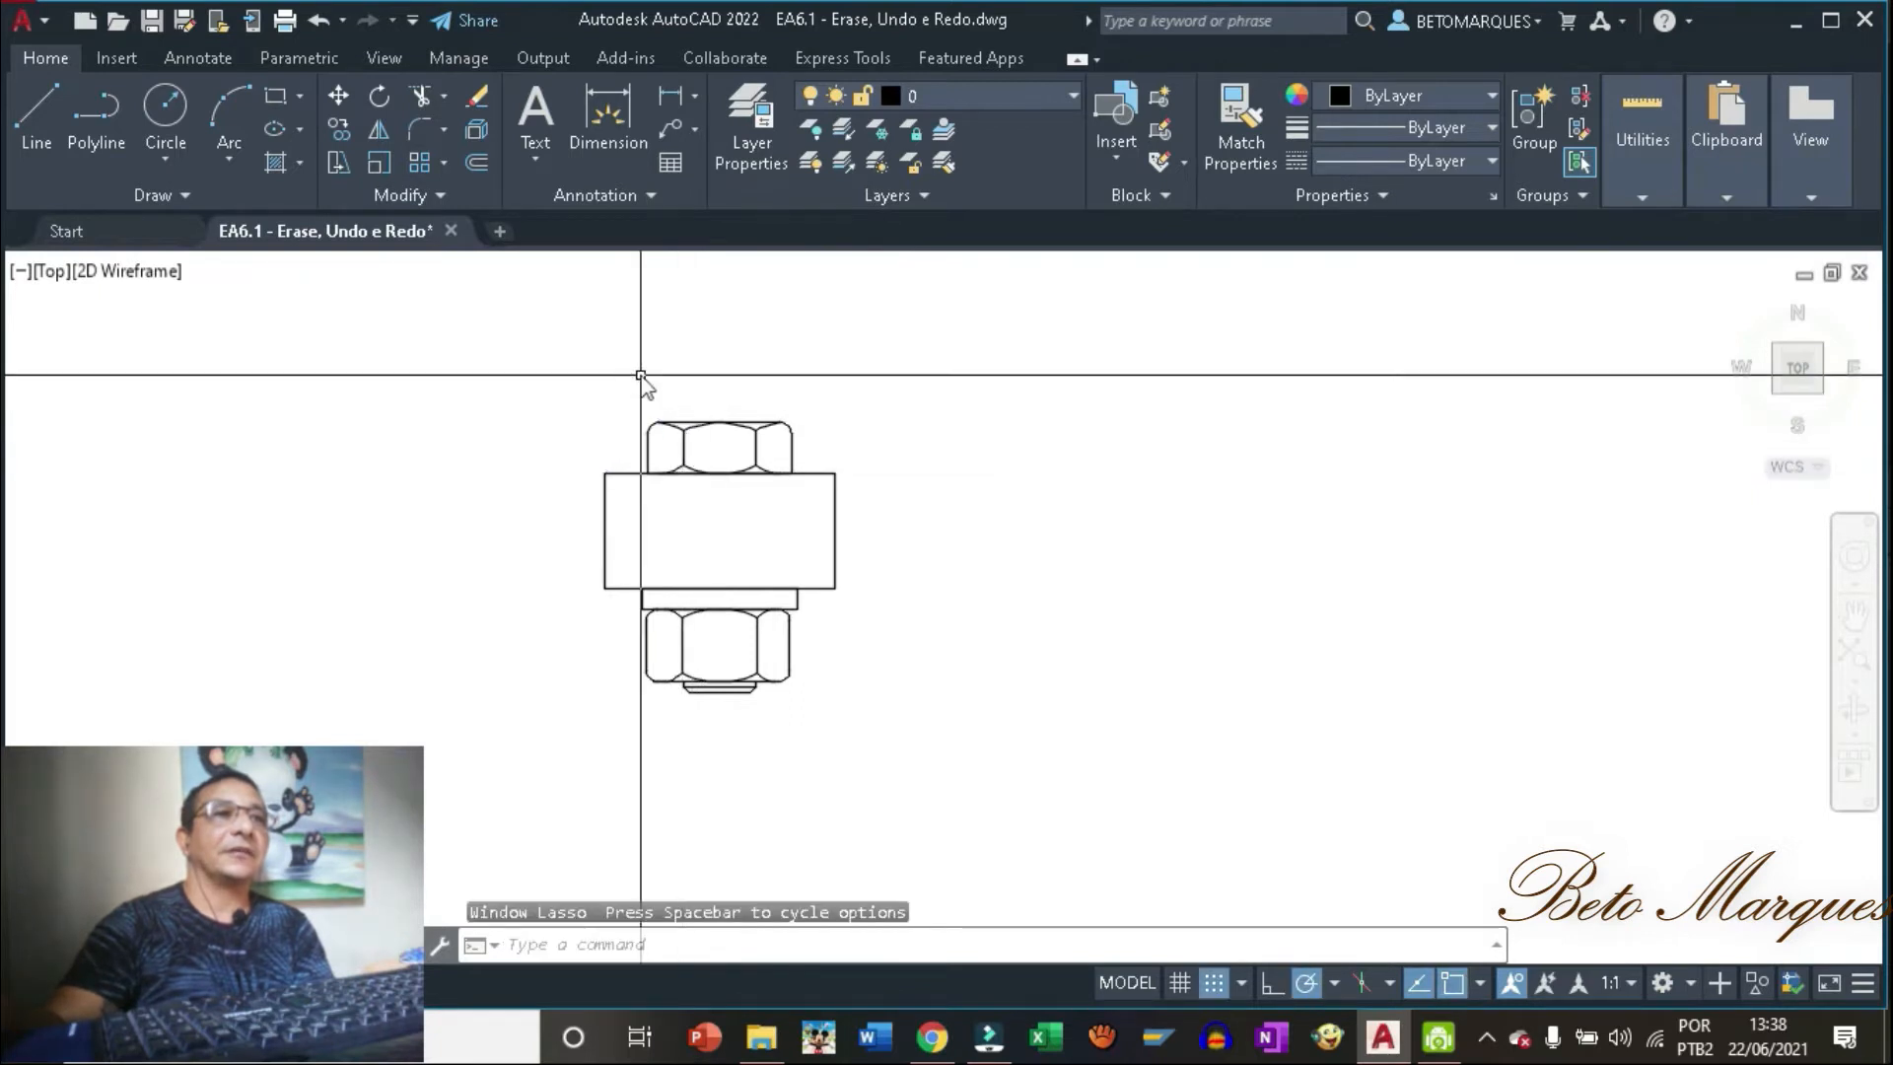
pyautogui.click(640, 375)
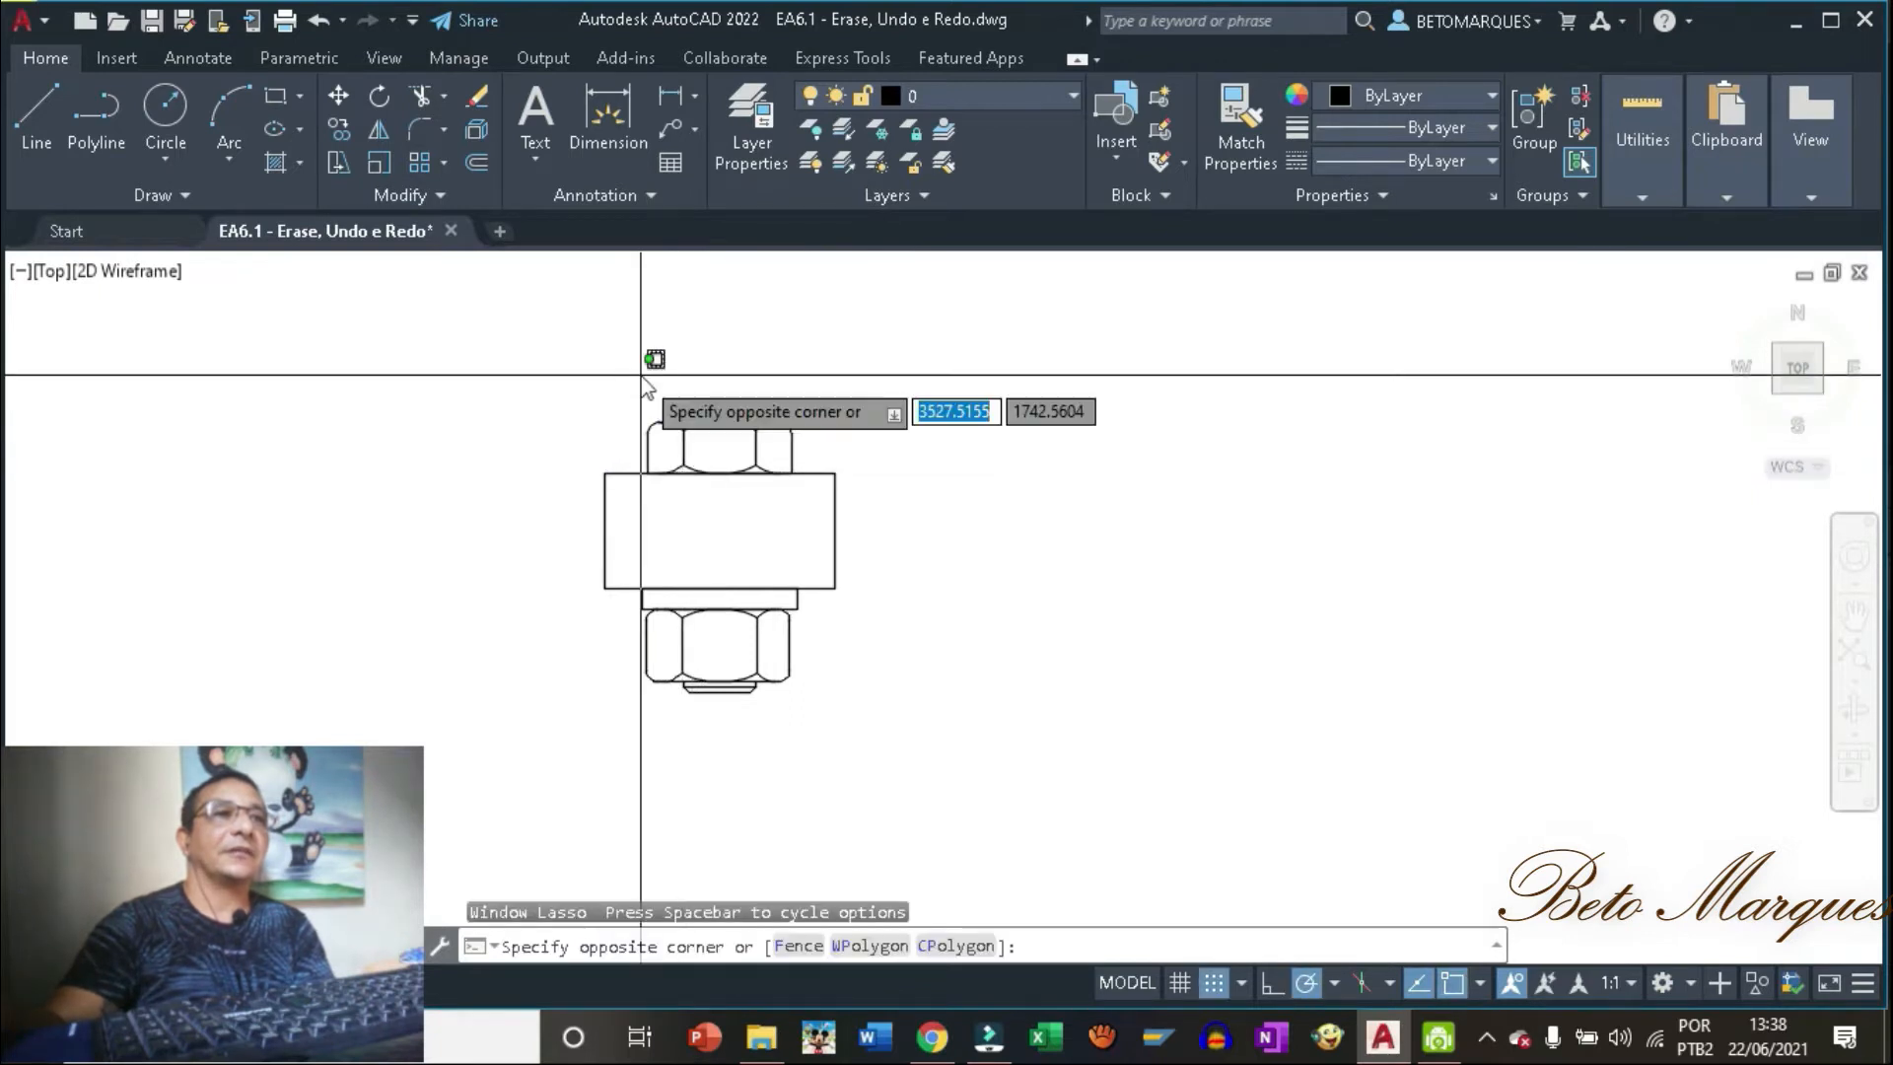
pyautogui.click(807, 487)
pyautogui.click(481, 95)
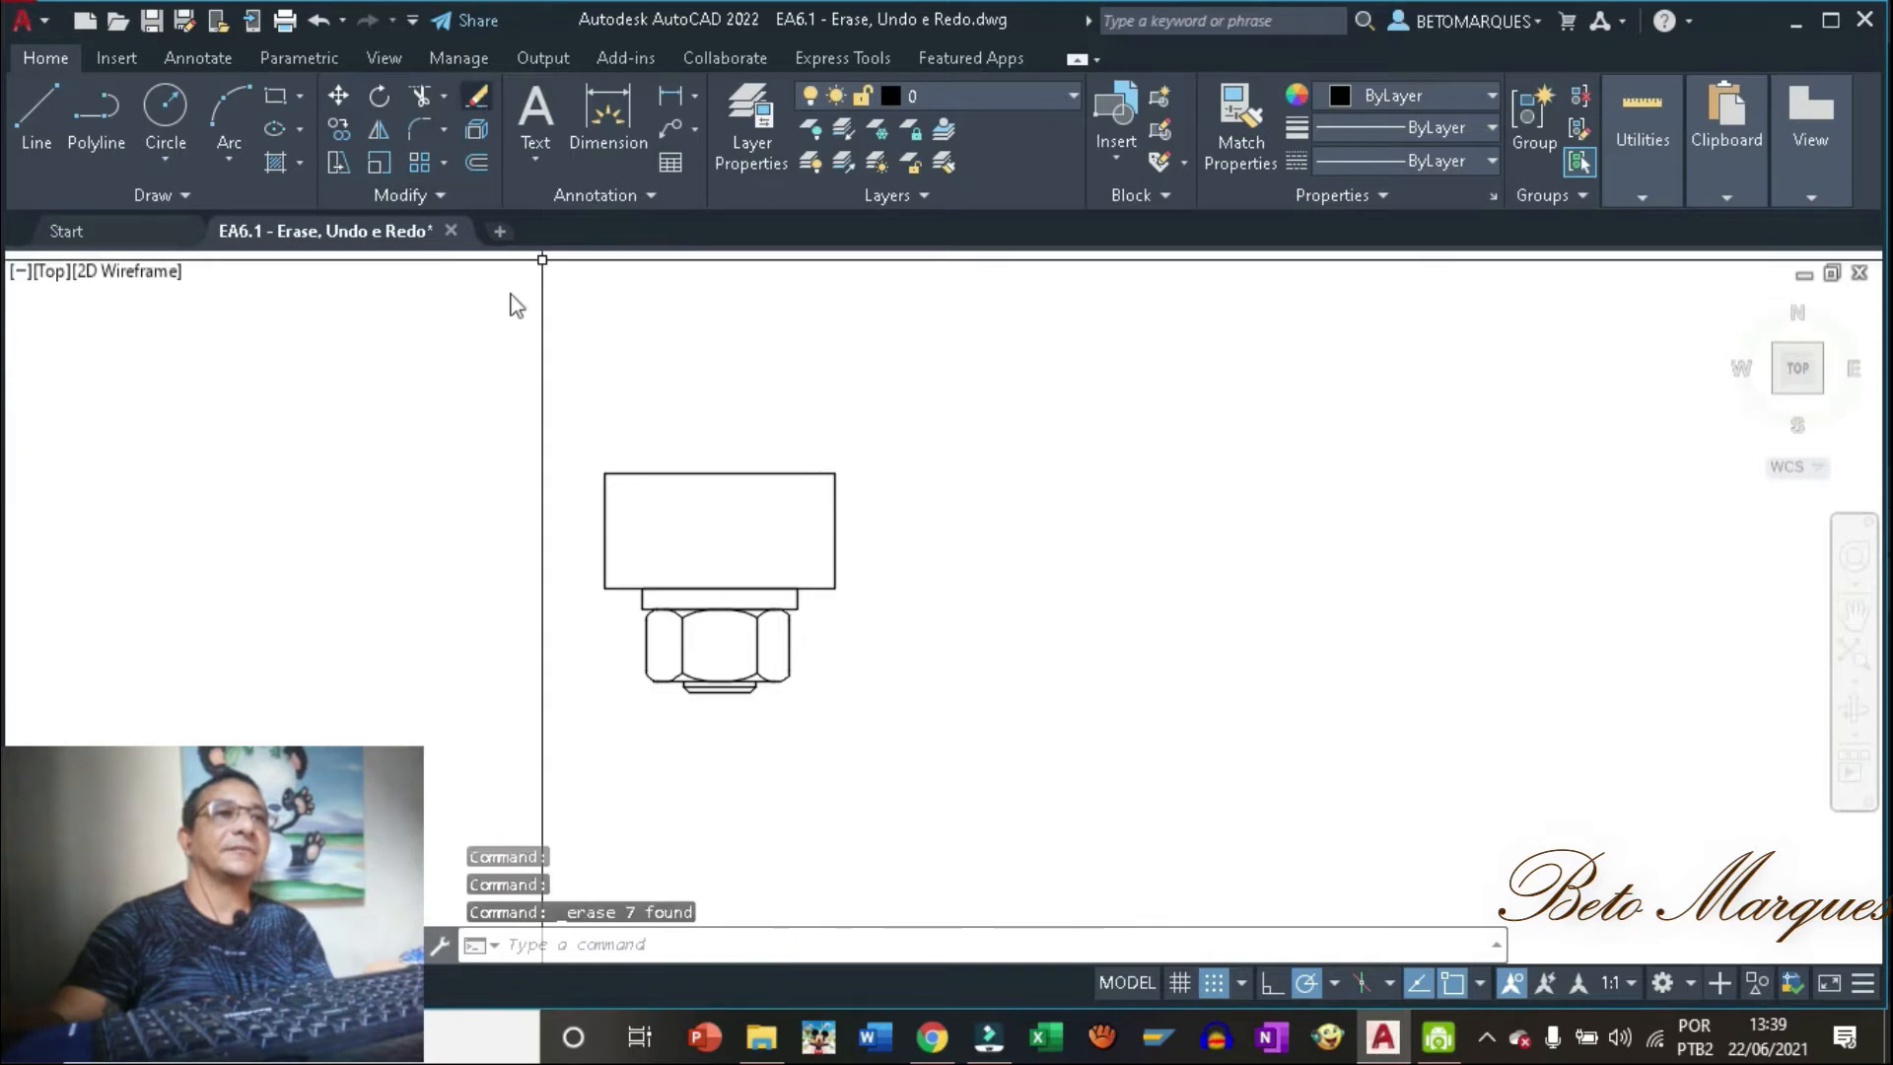
pyautogui.click(618, 723)
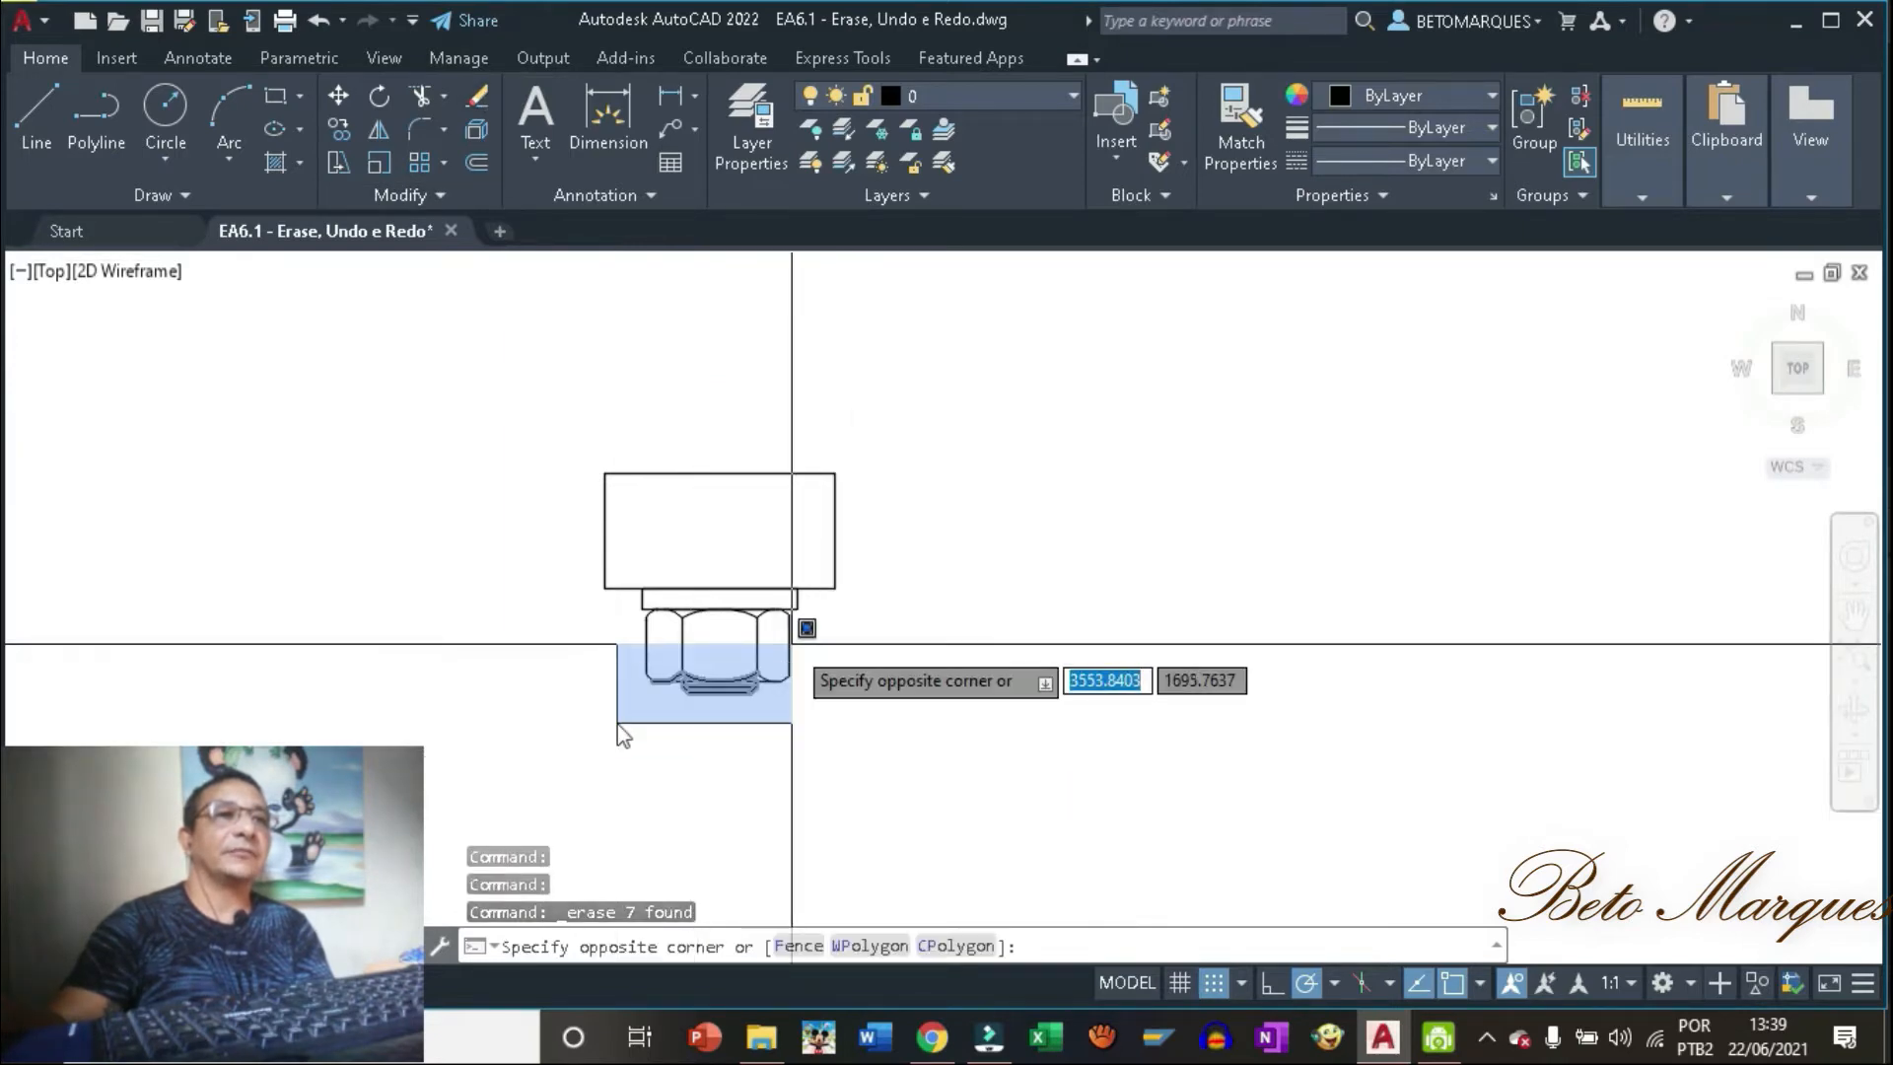
pyautogui.click(789, 601)
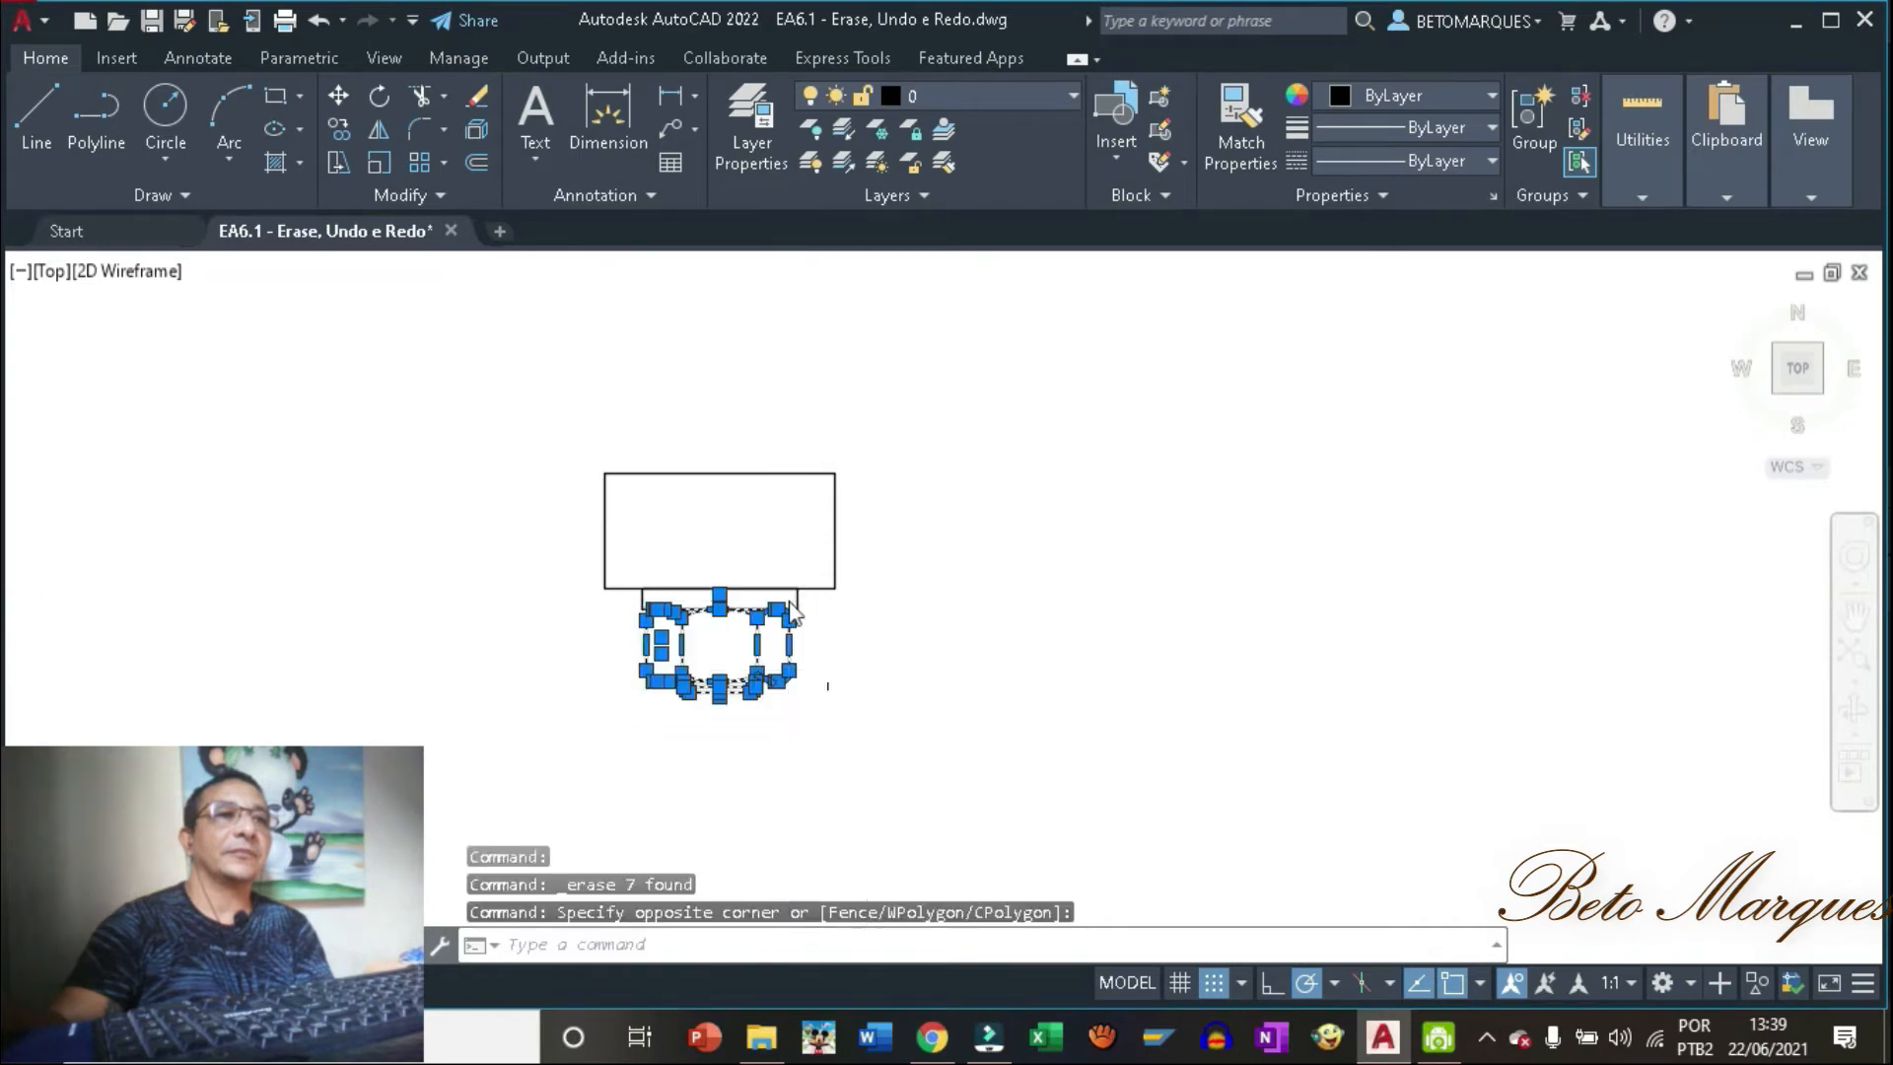
pyautogui.click(475, 89)
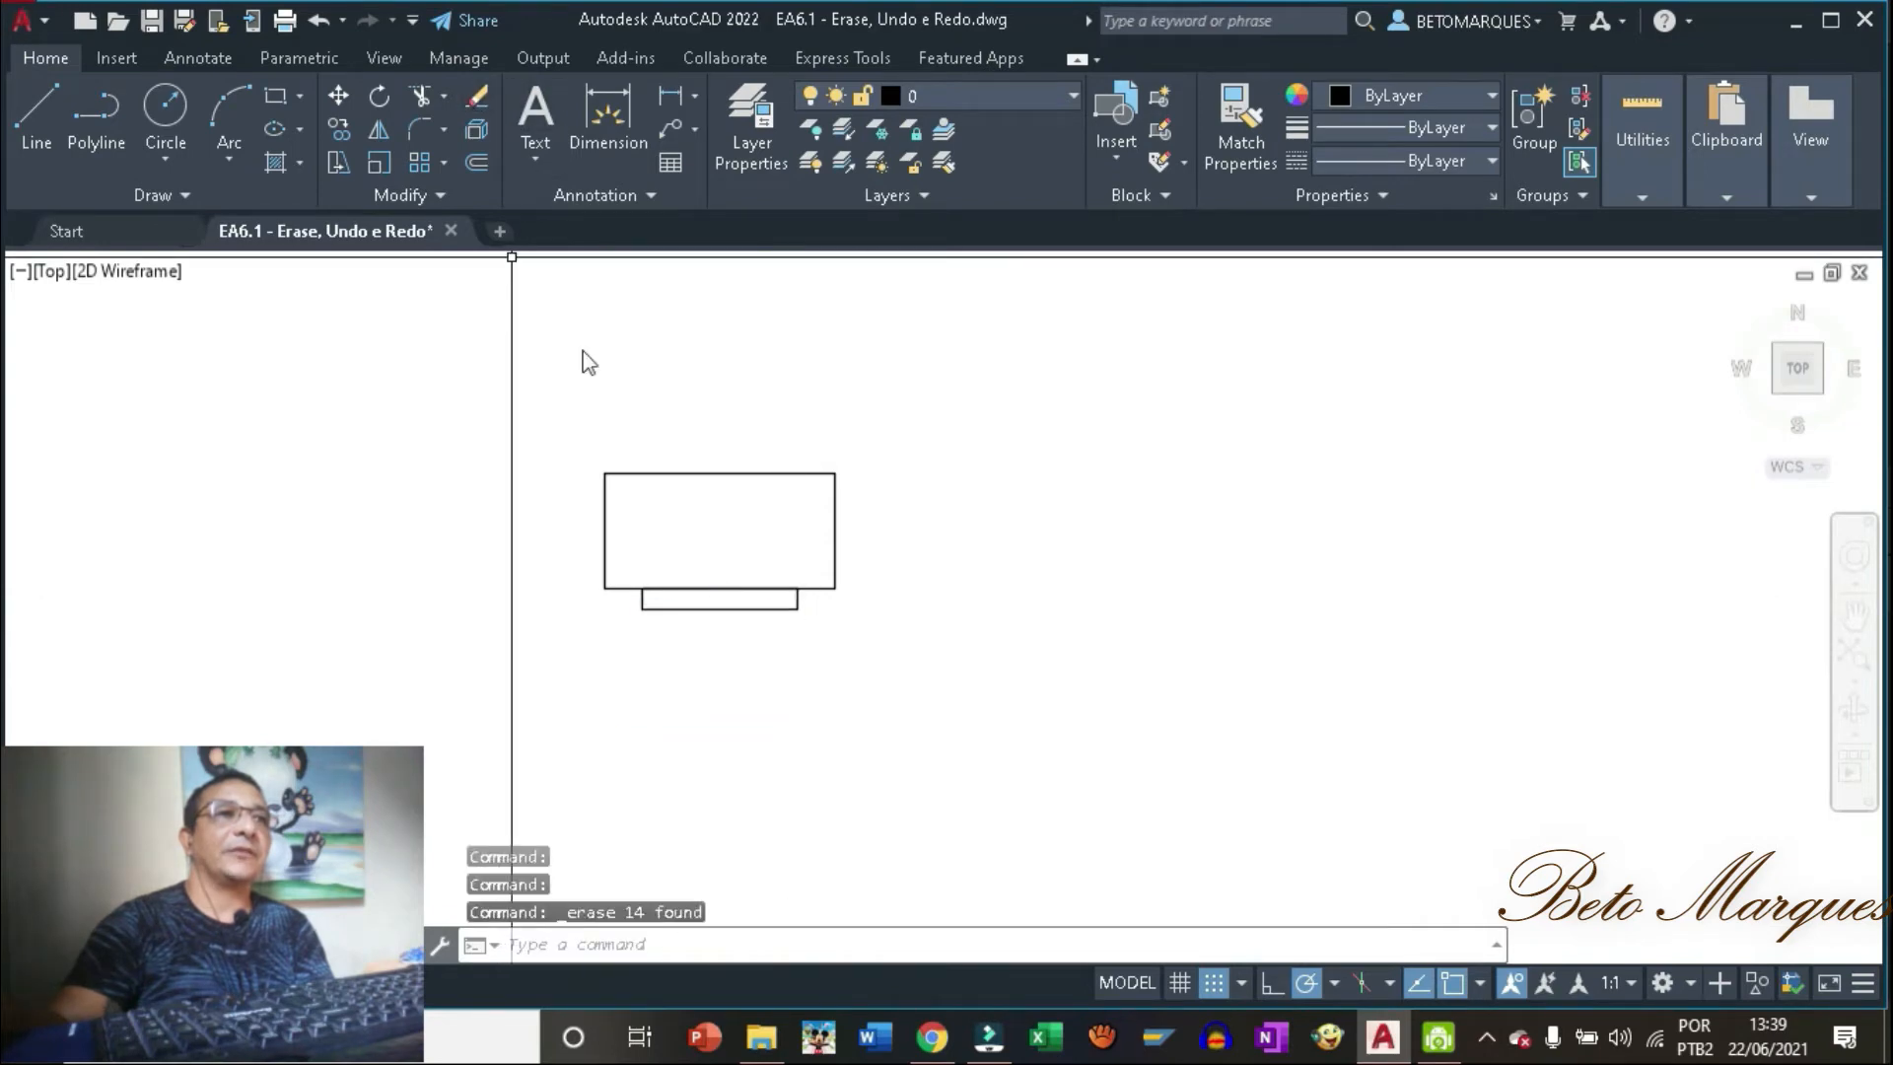
# Erase the thin washer rectangle and the large rectangular block.
pyautogui.click(631, 641)
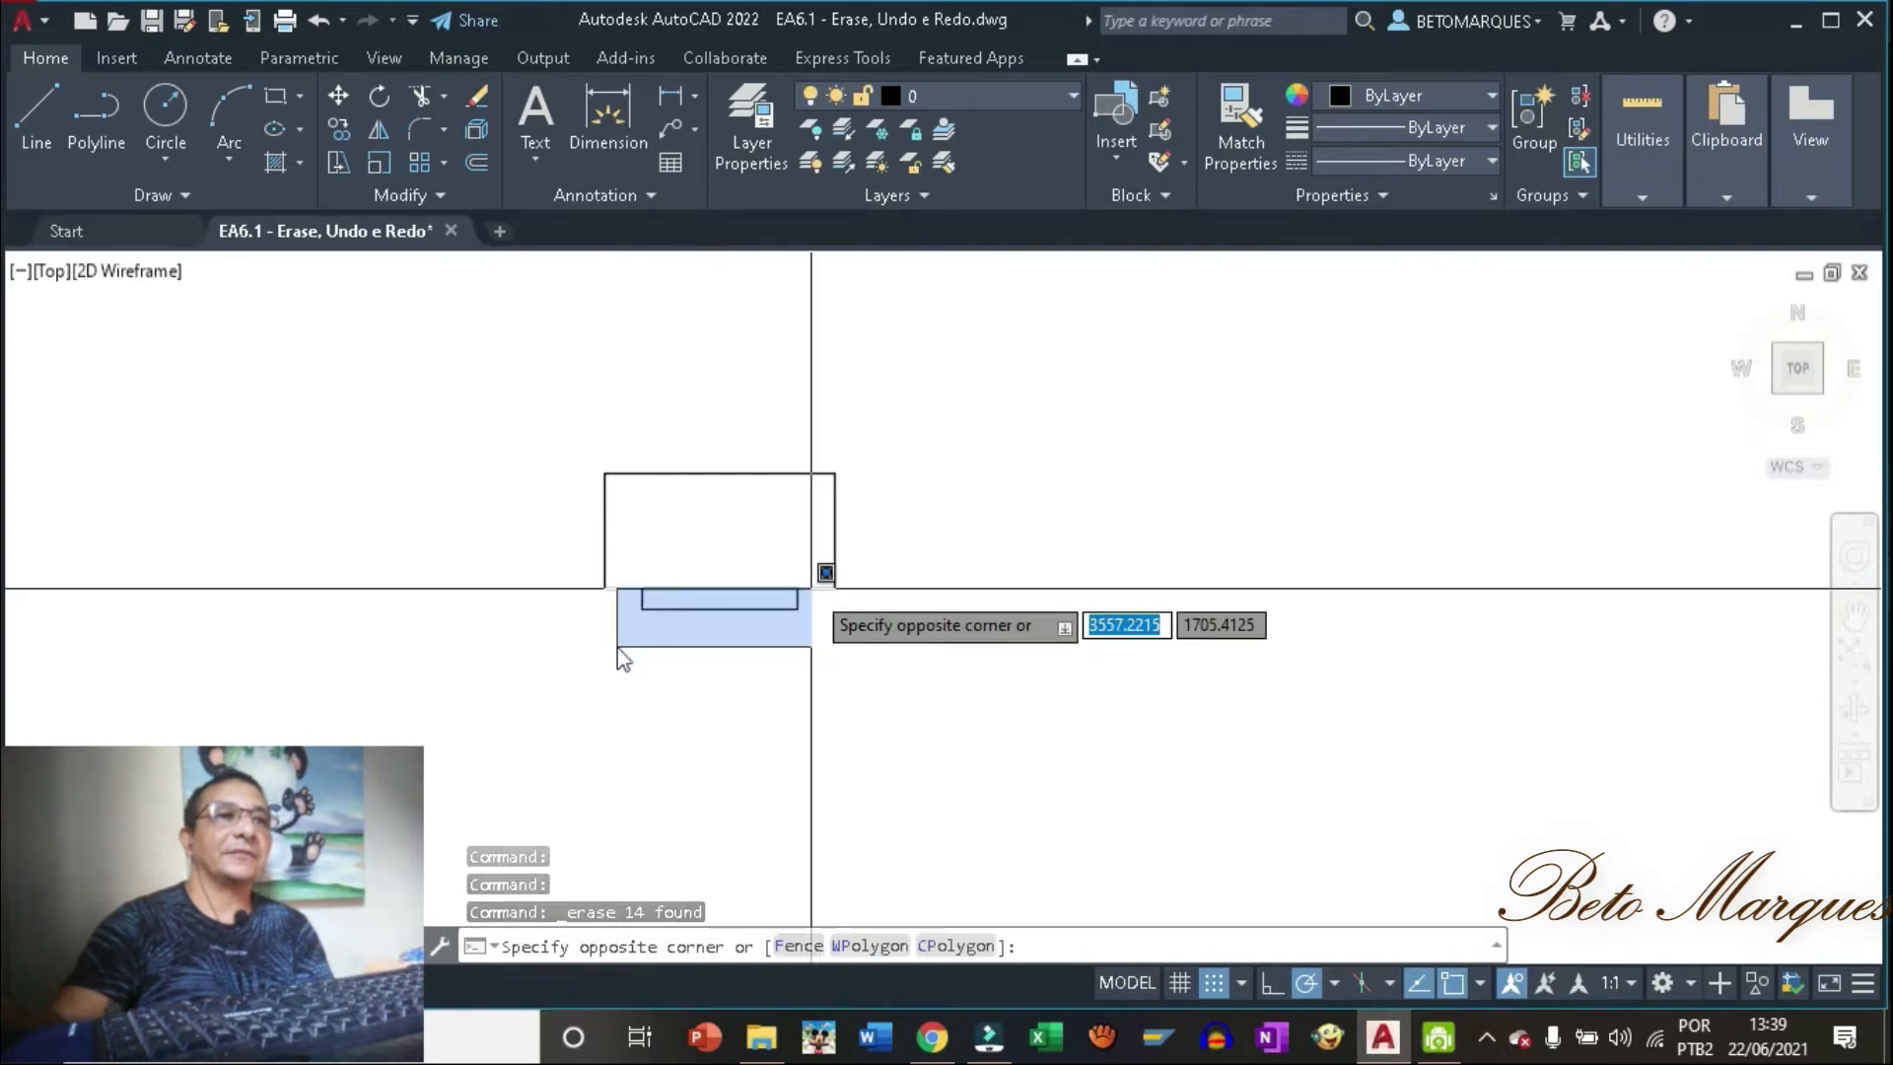
pyautogui.click(811, 569)
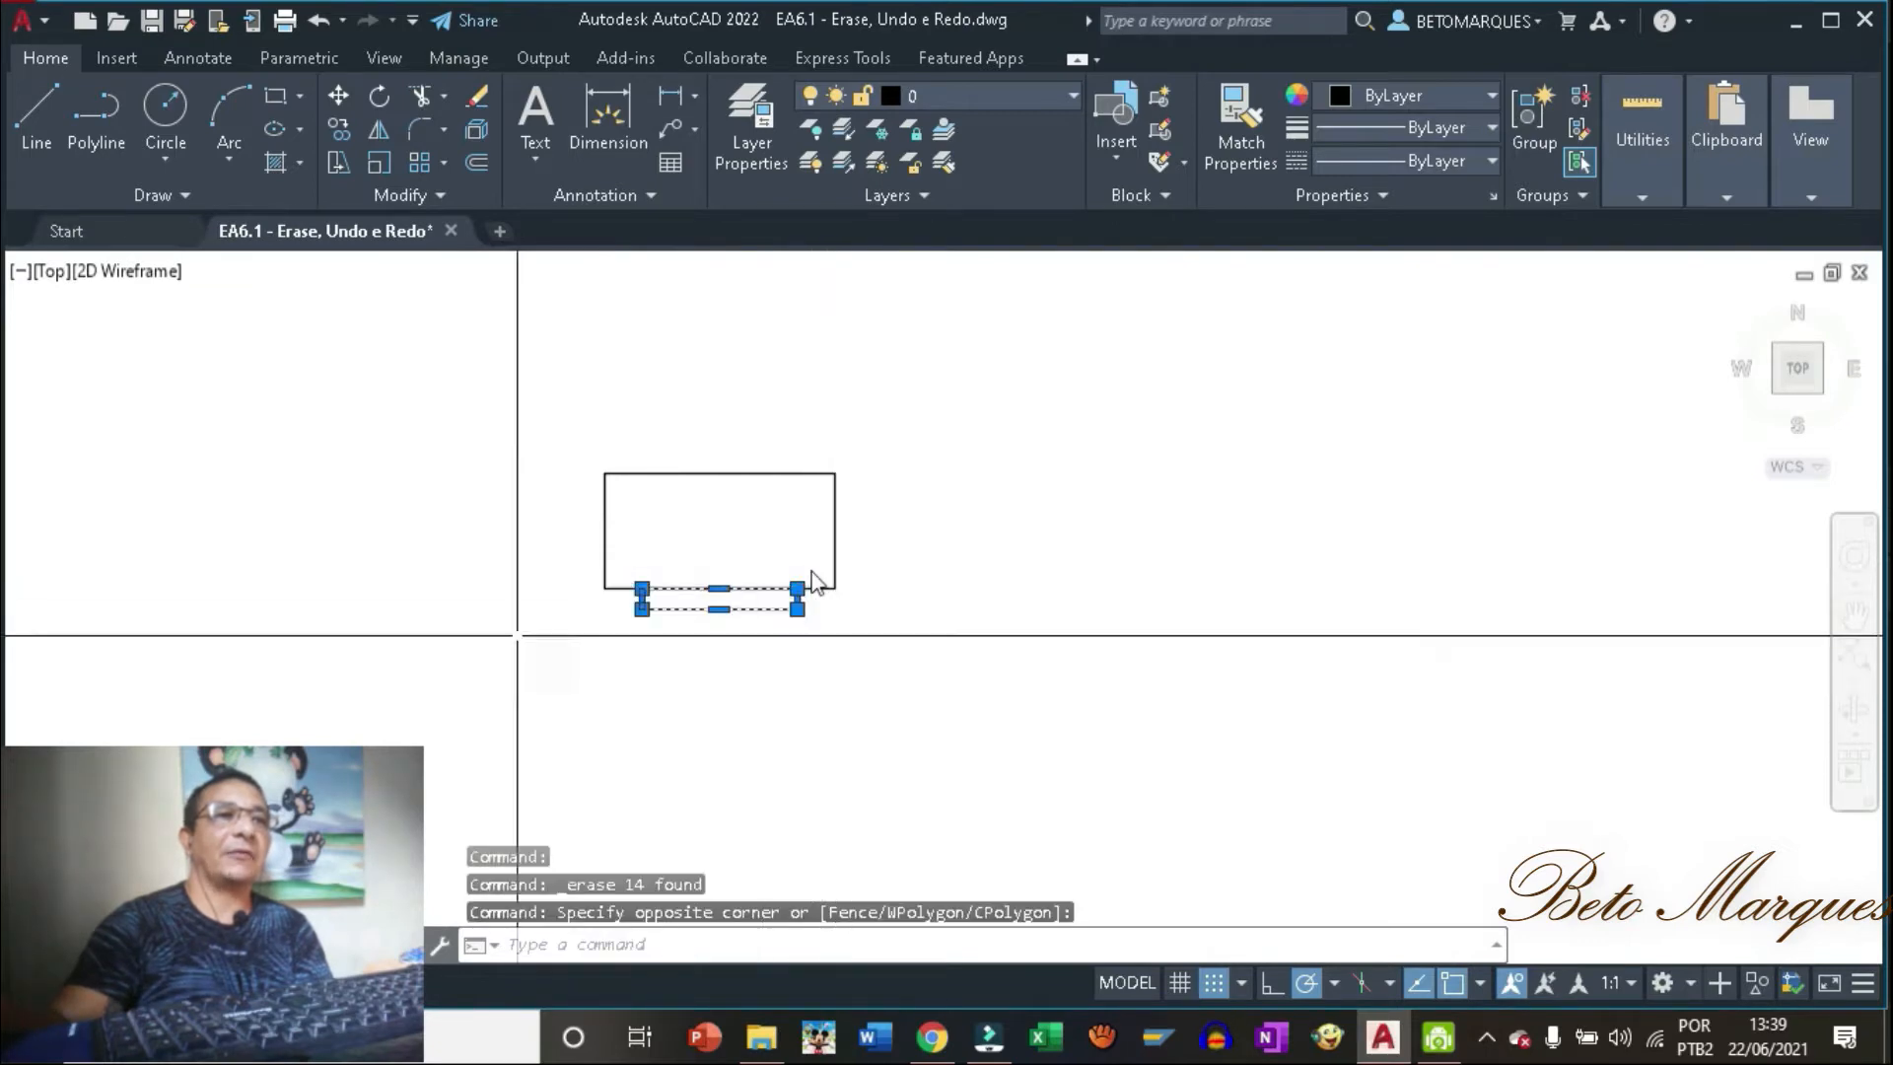
pyautogui.click(483, 98)
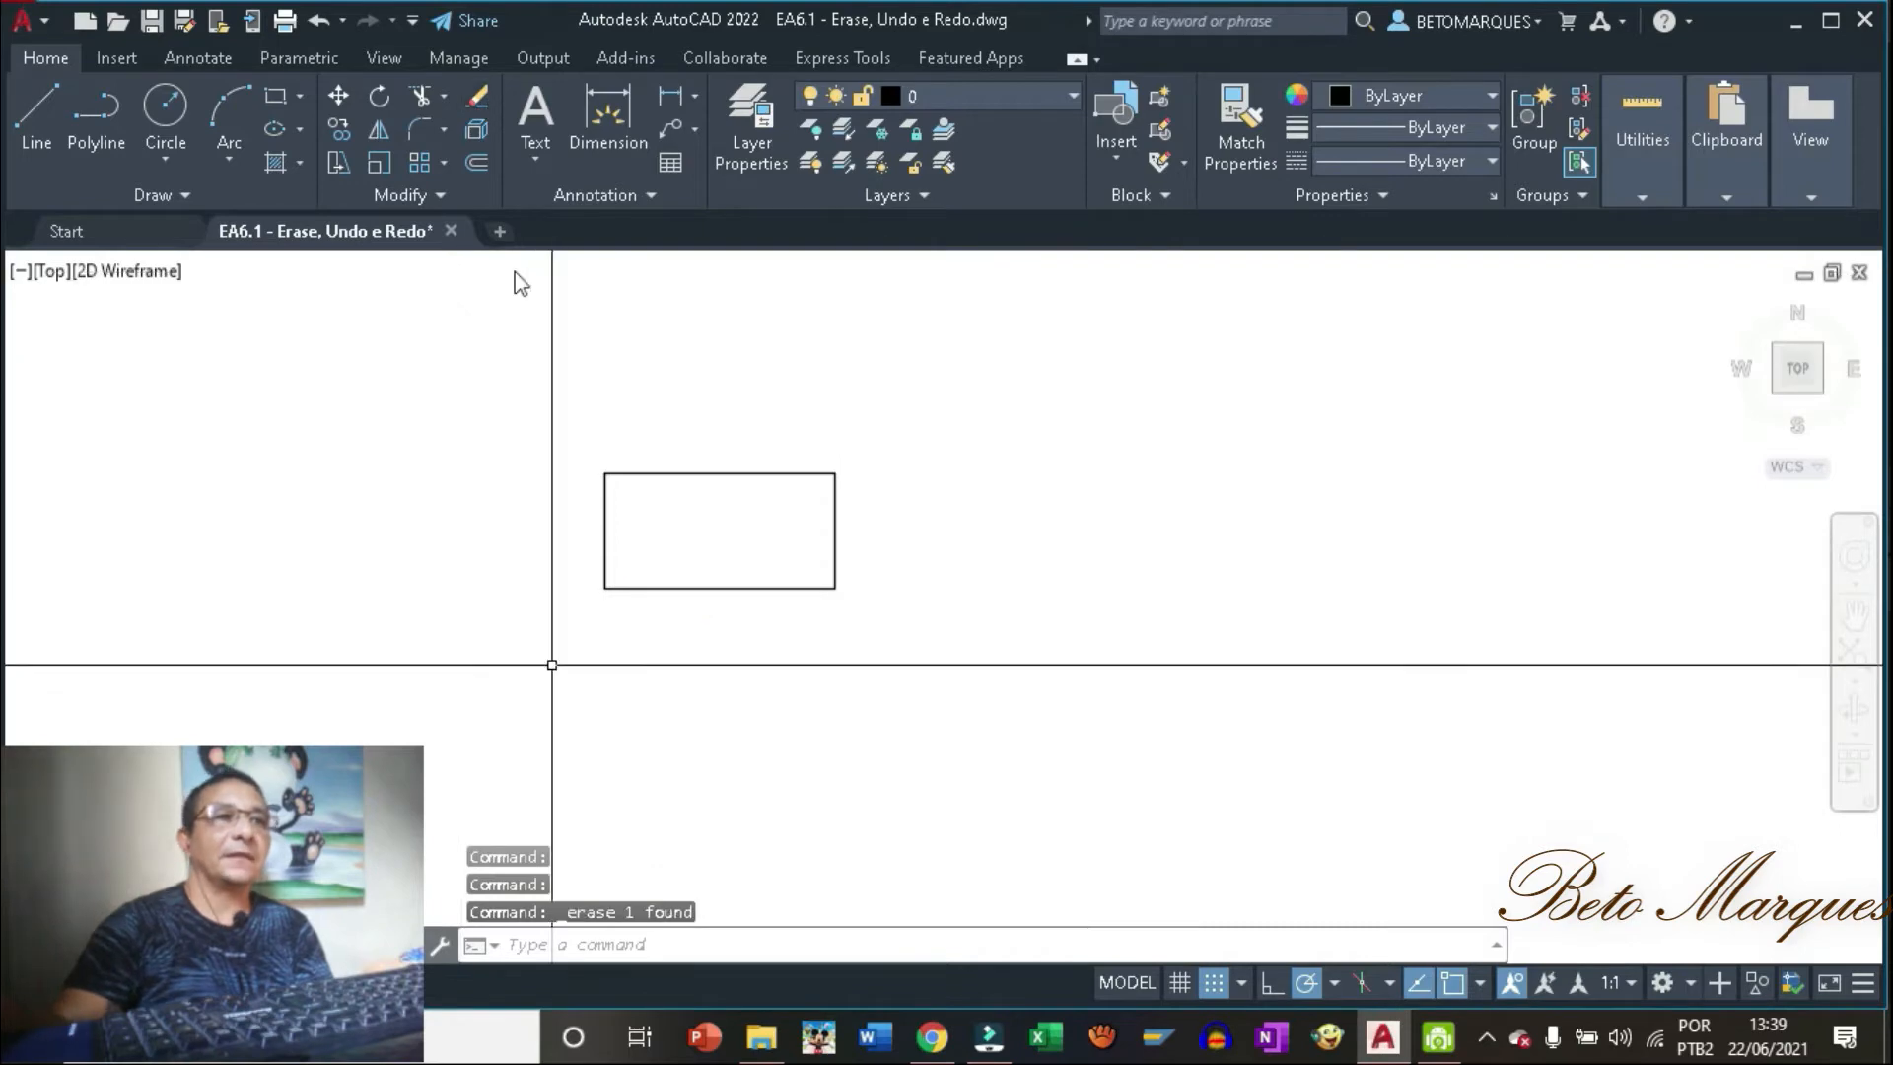
pyautogui.click(552, 656)
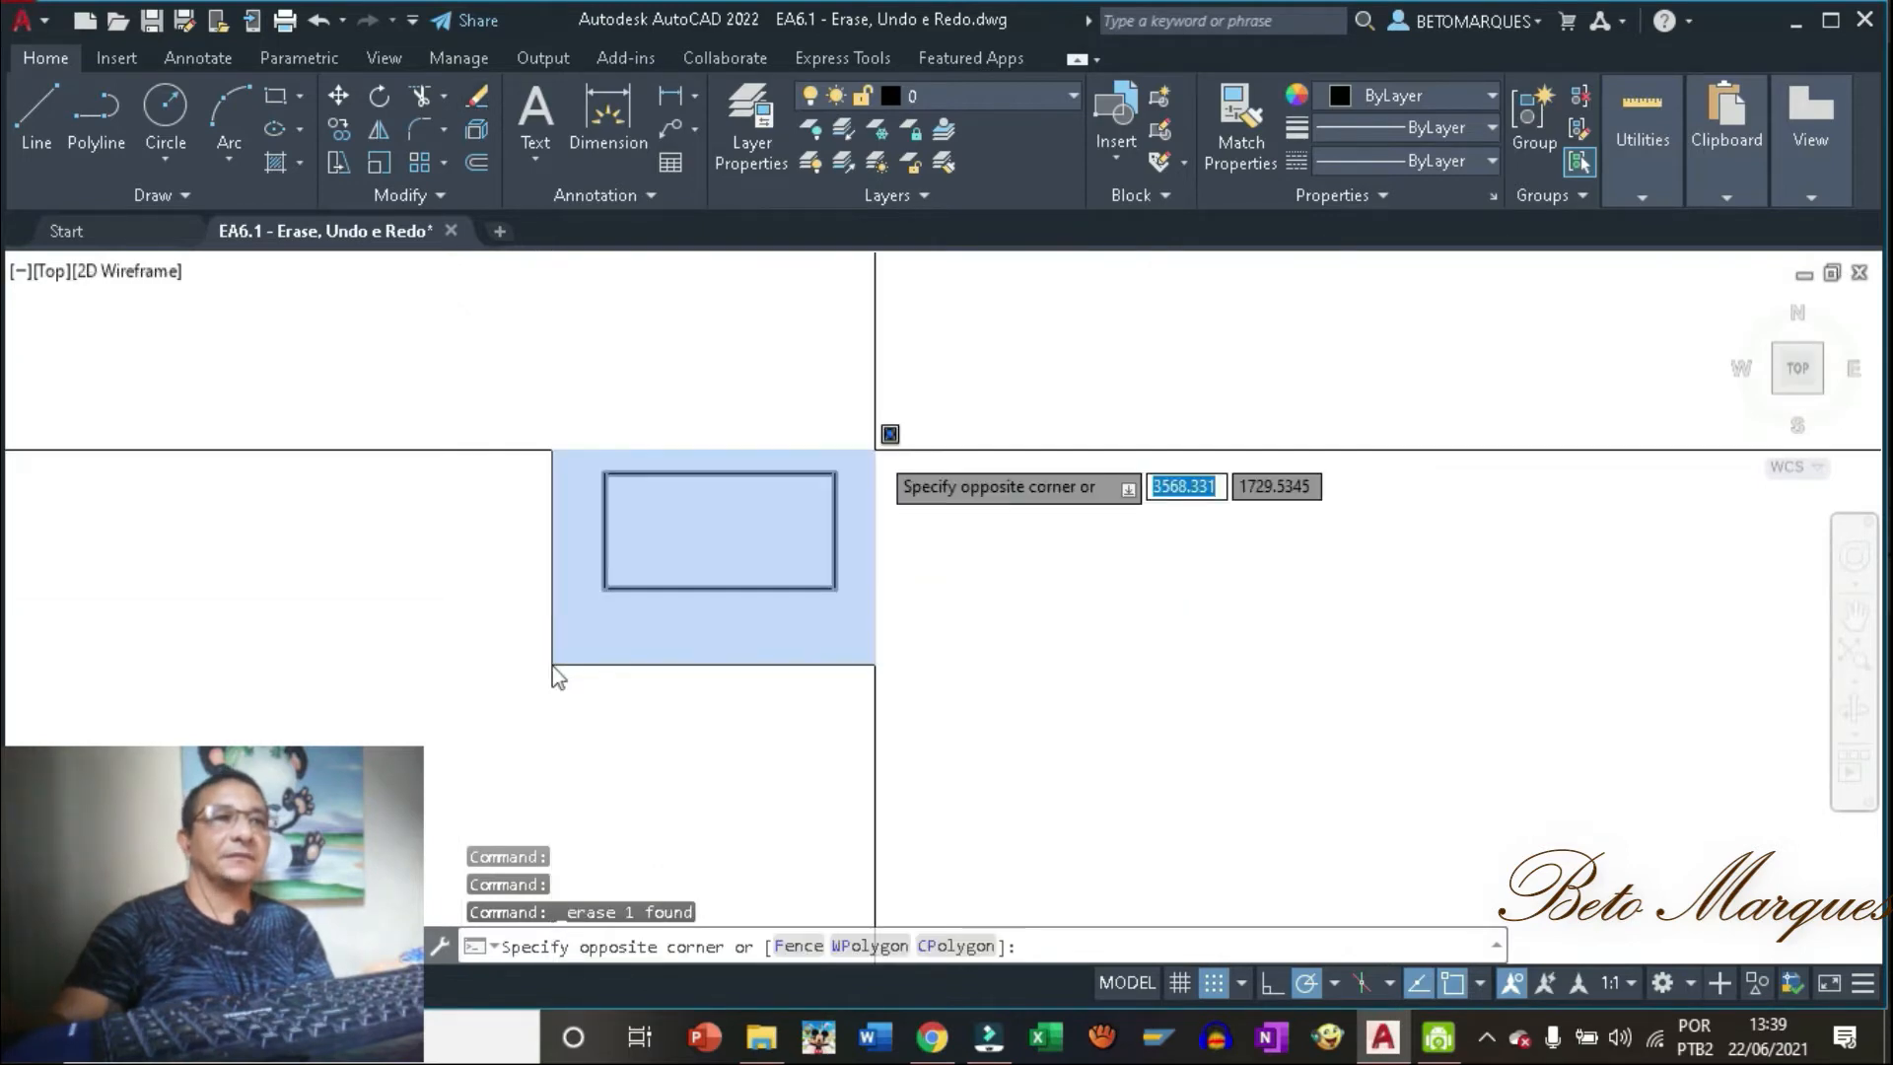
pyautogui.click(873, 436)
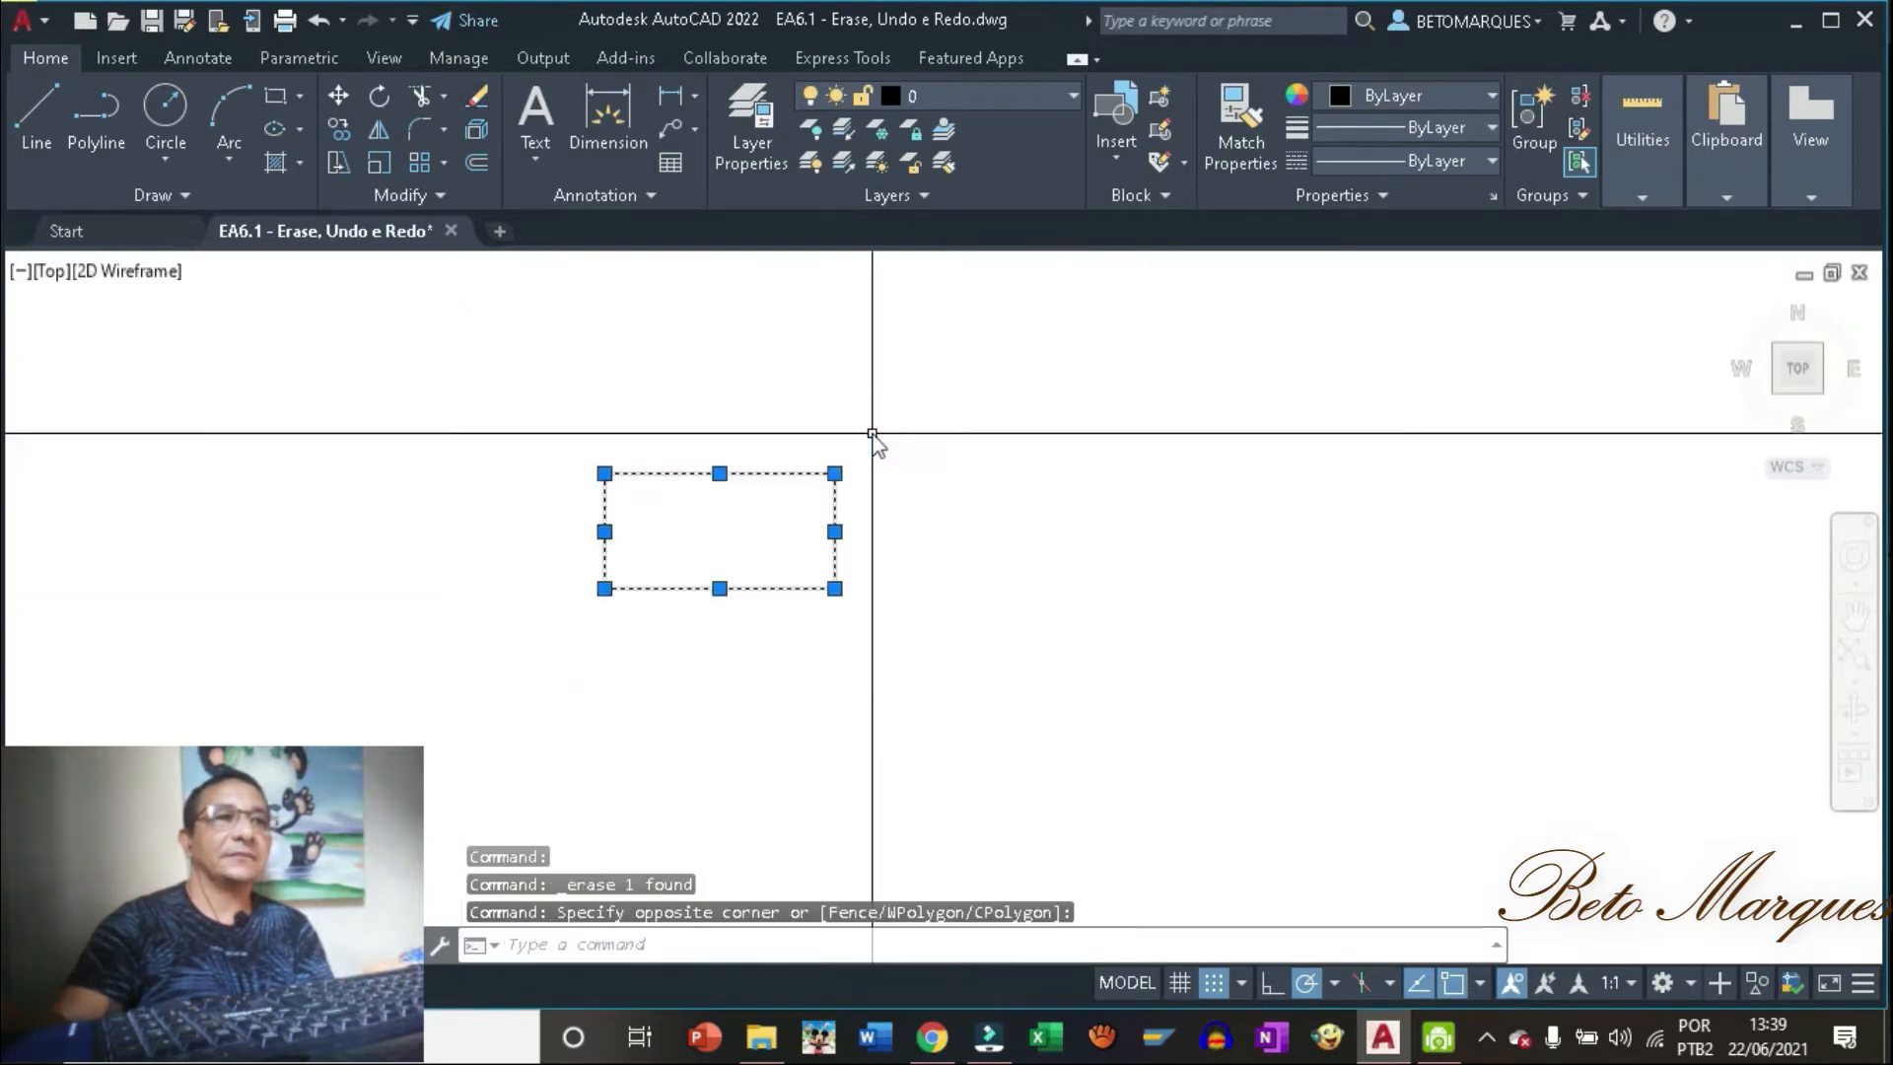
pyautogui.click(481, 99)
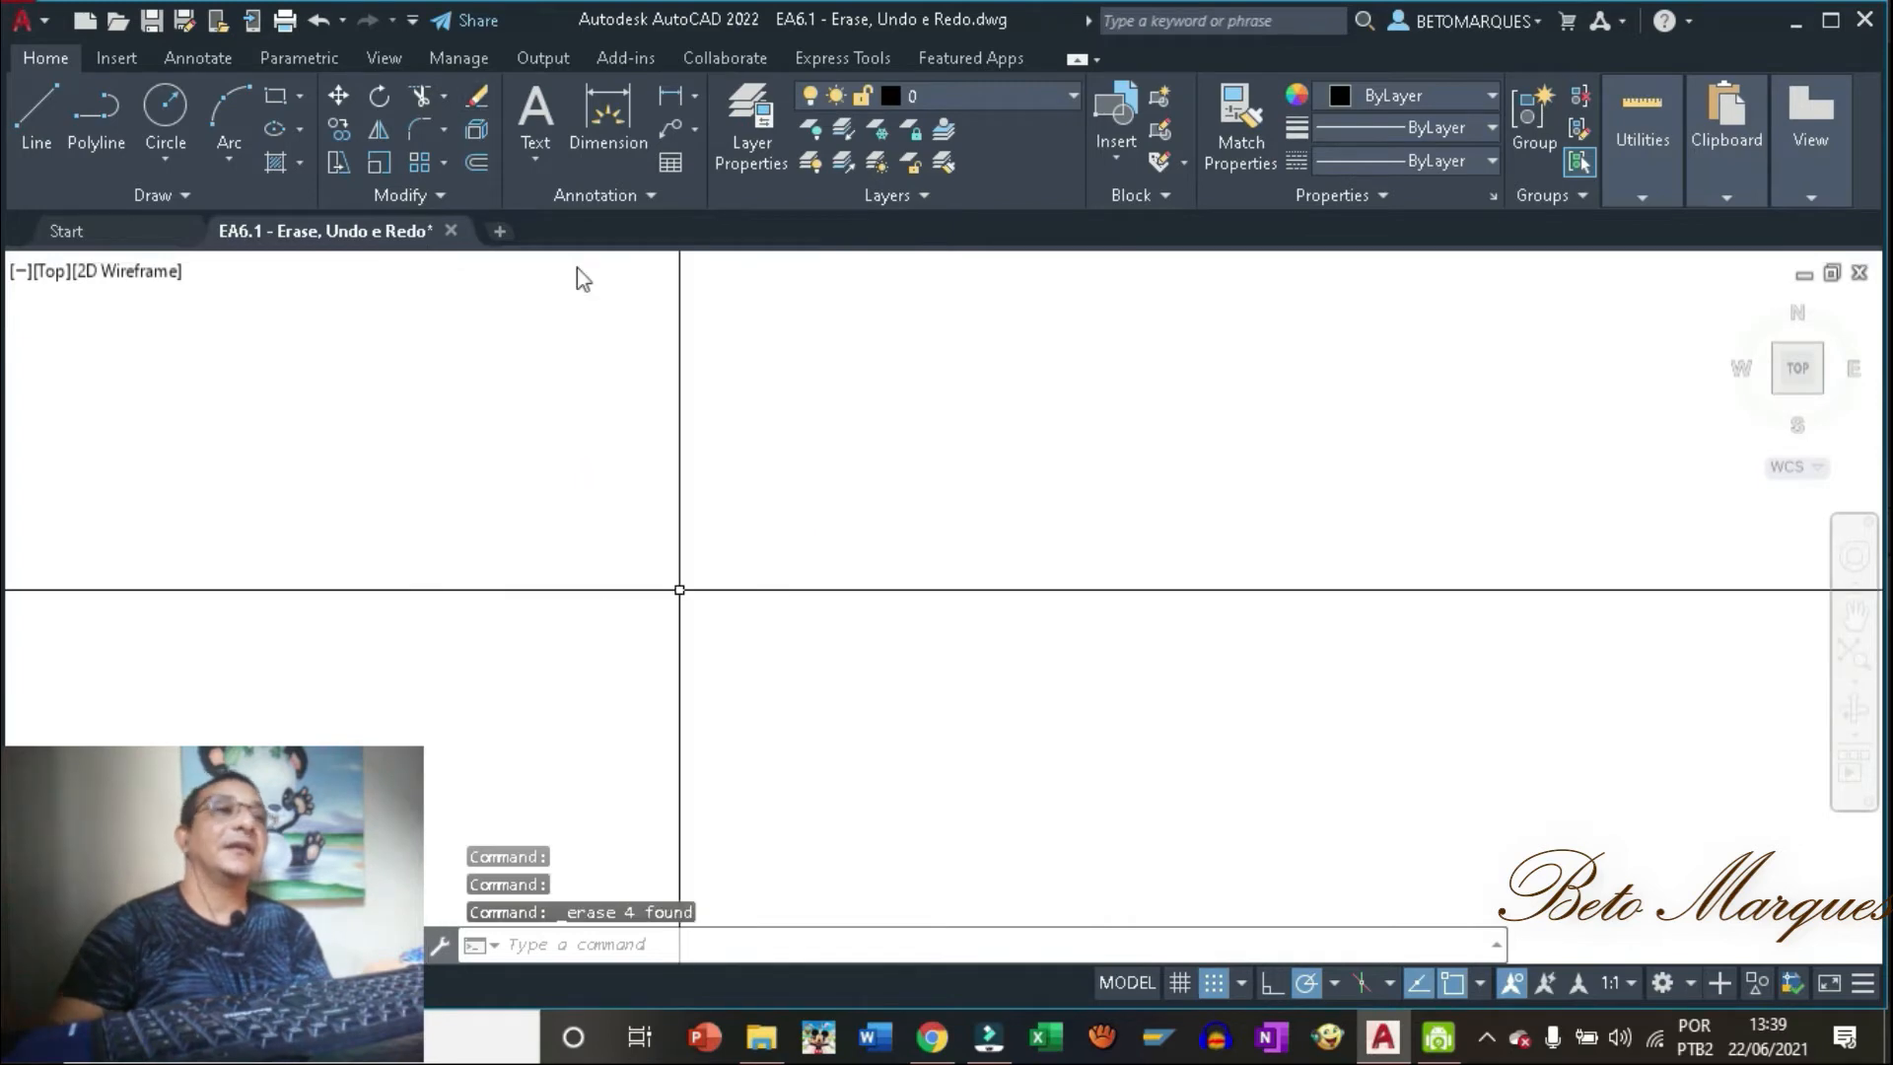
# Undo the last six commands at once, back through the Erase made before the pan.
pyautogui.click(343, 19)
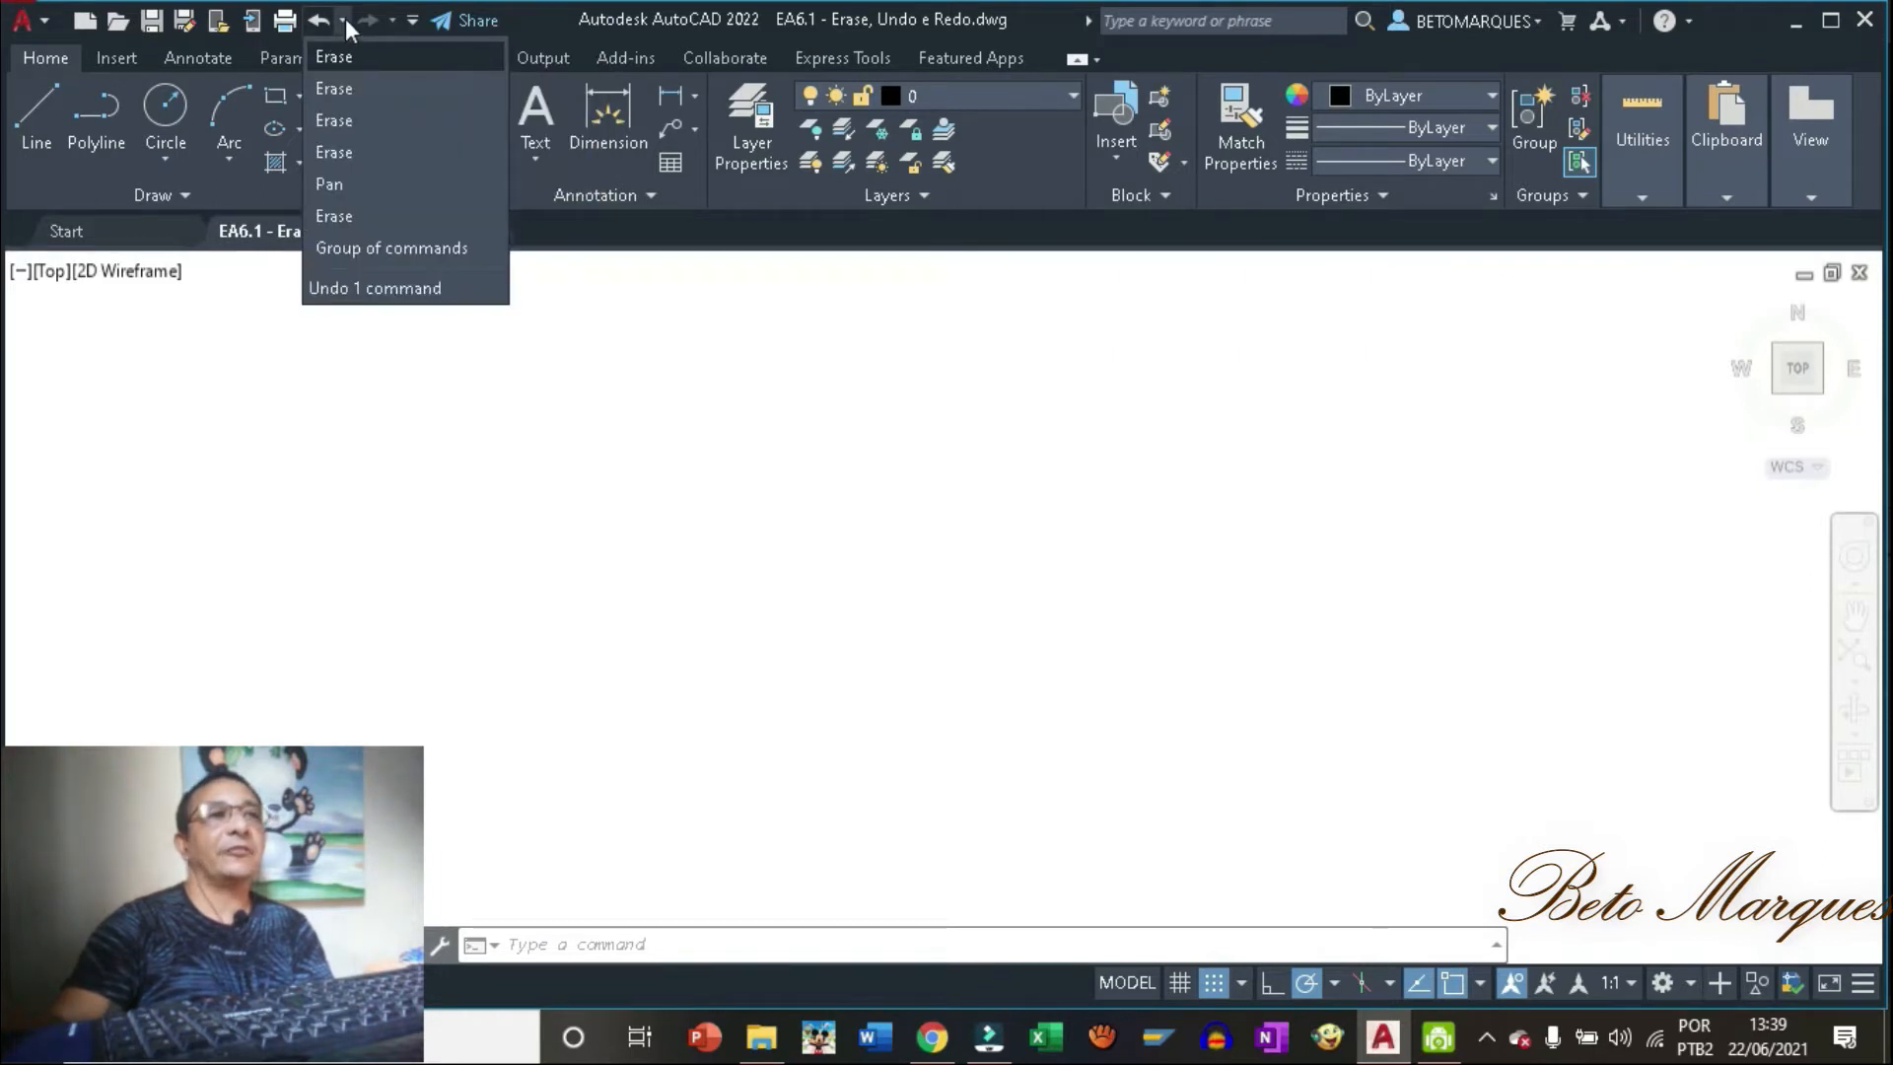
pyautogui.click(384, 213)
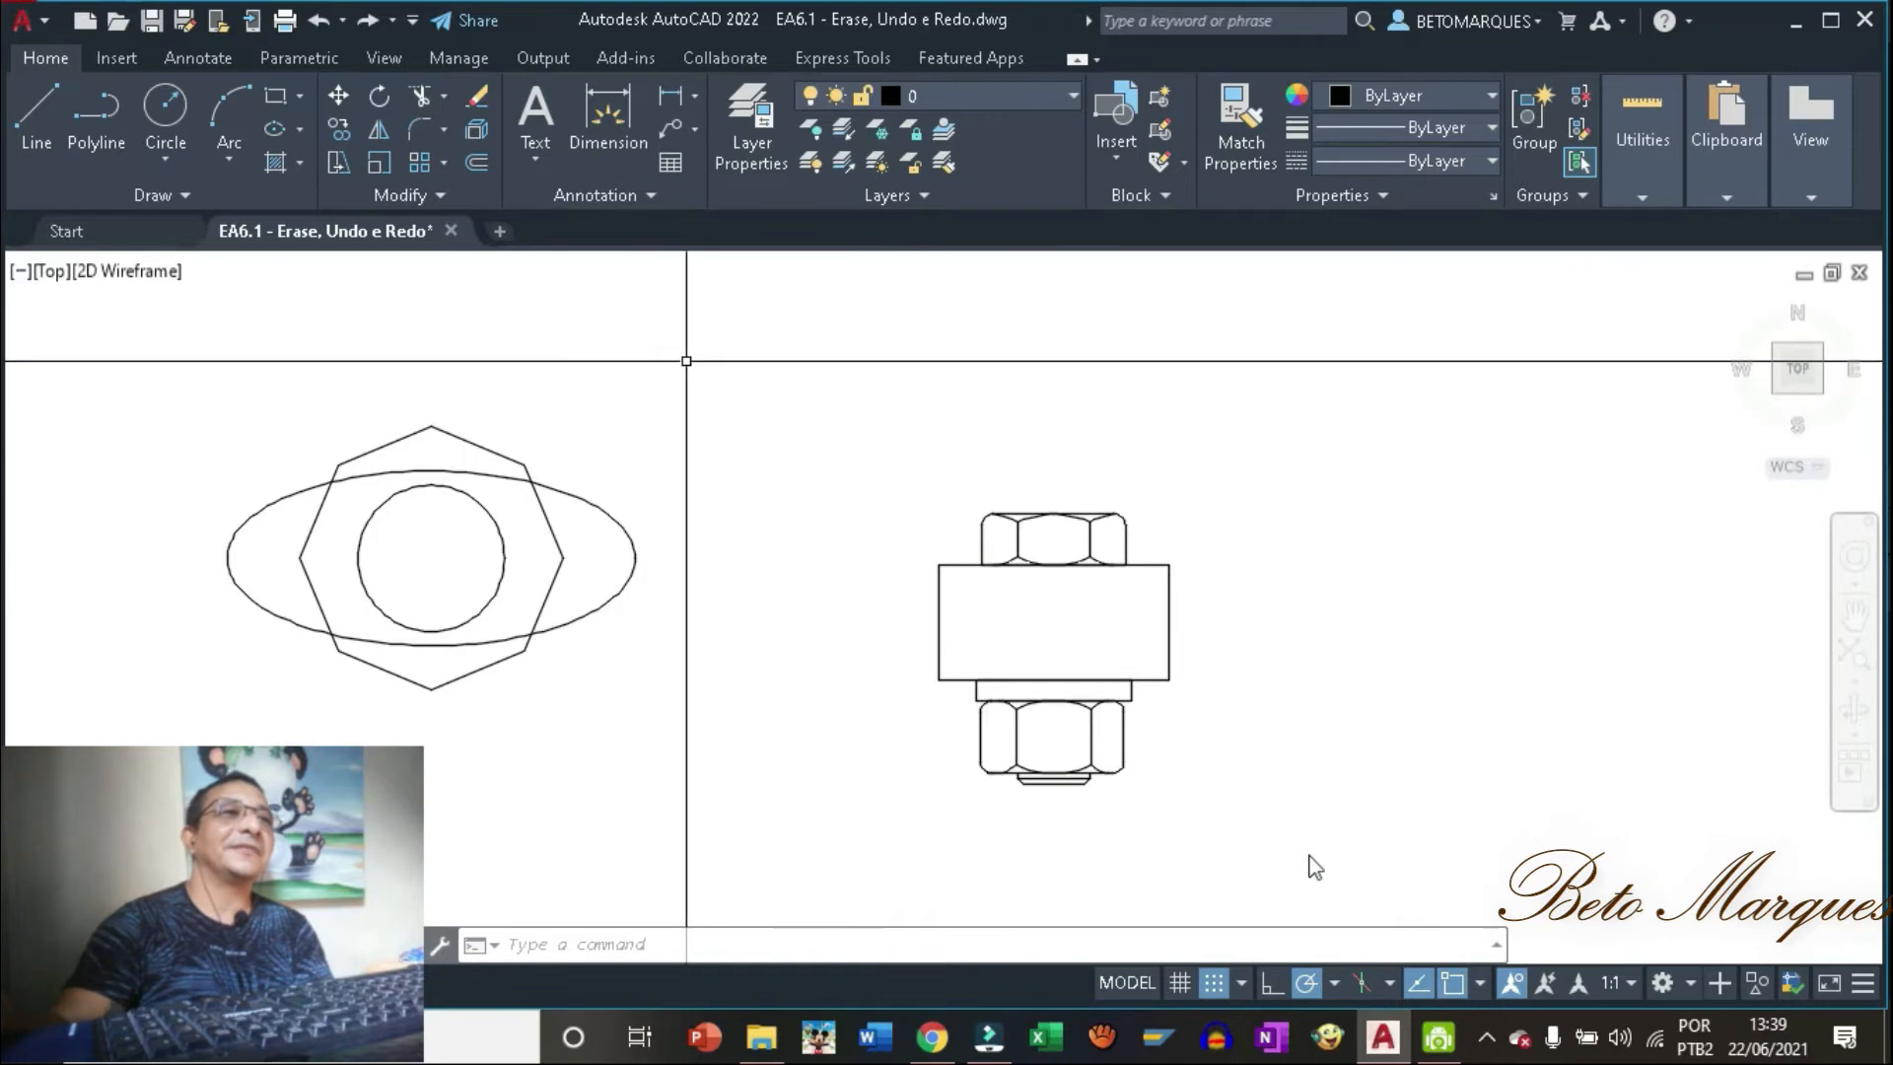
# Erase the circle, octagon and ellipse beside the bolt assembly with a crossing selection.
pyautogui.click(686, 361)
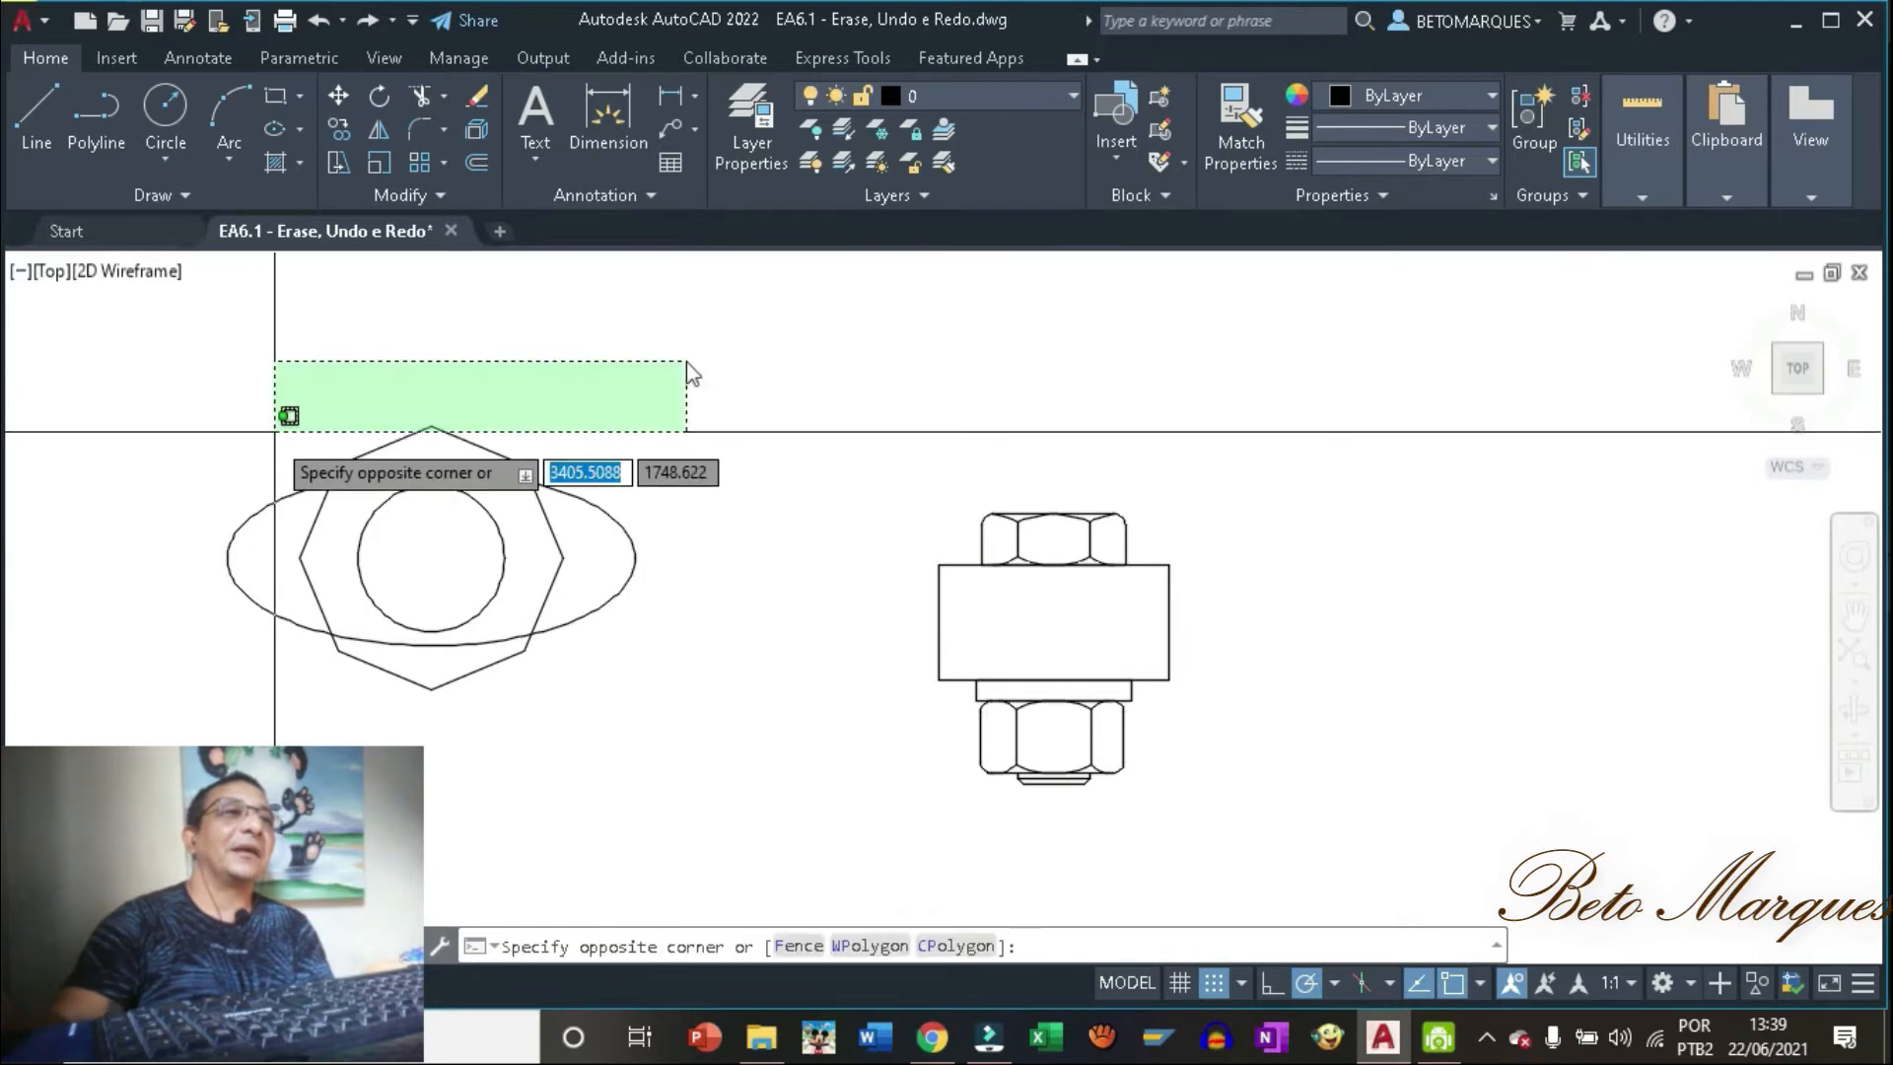
pyautogui.click(262, 734)
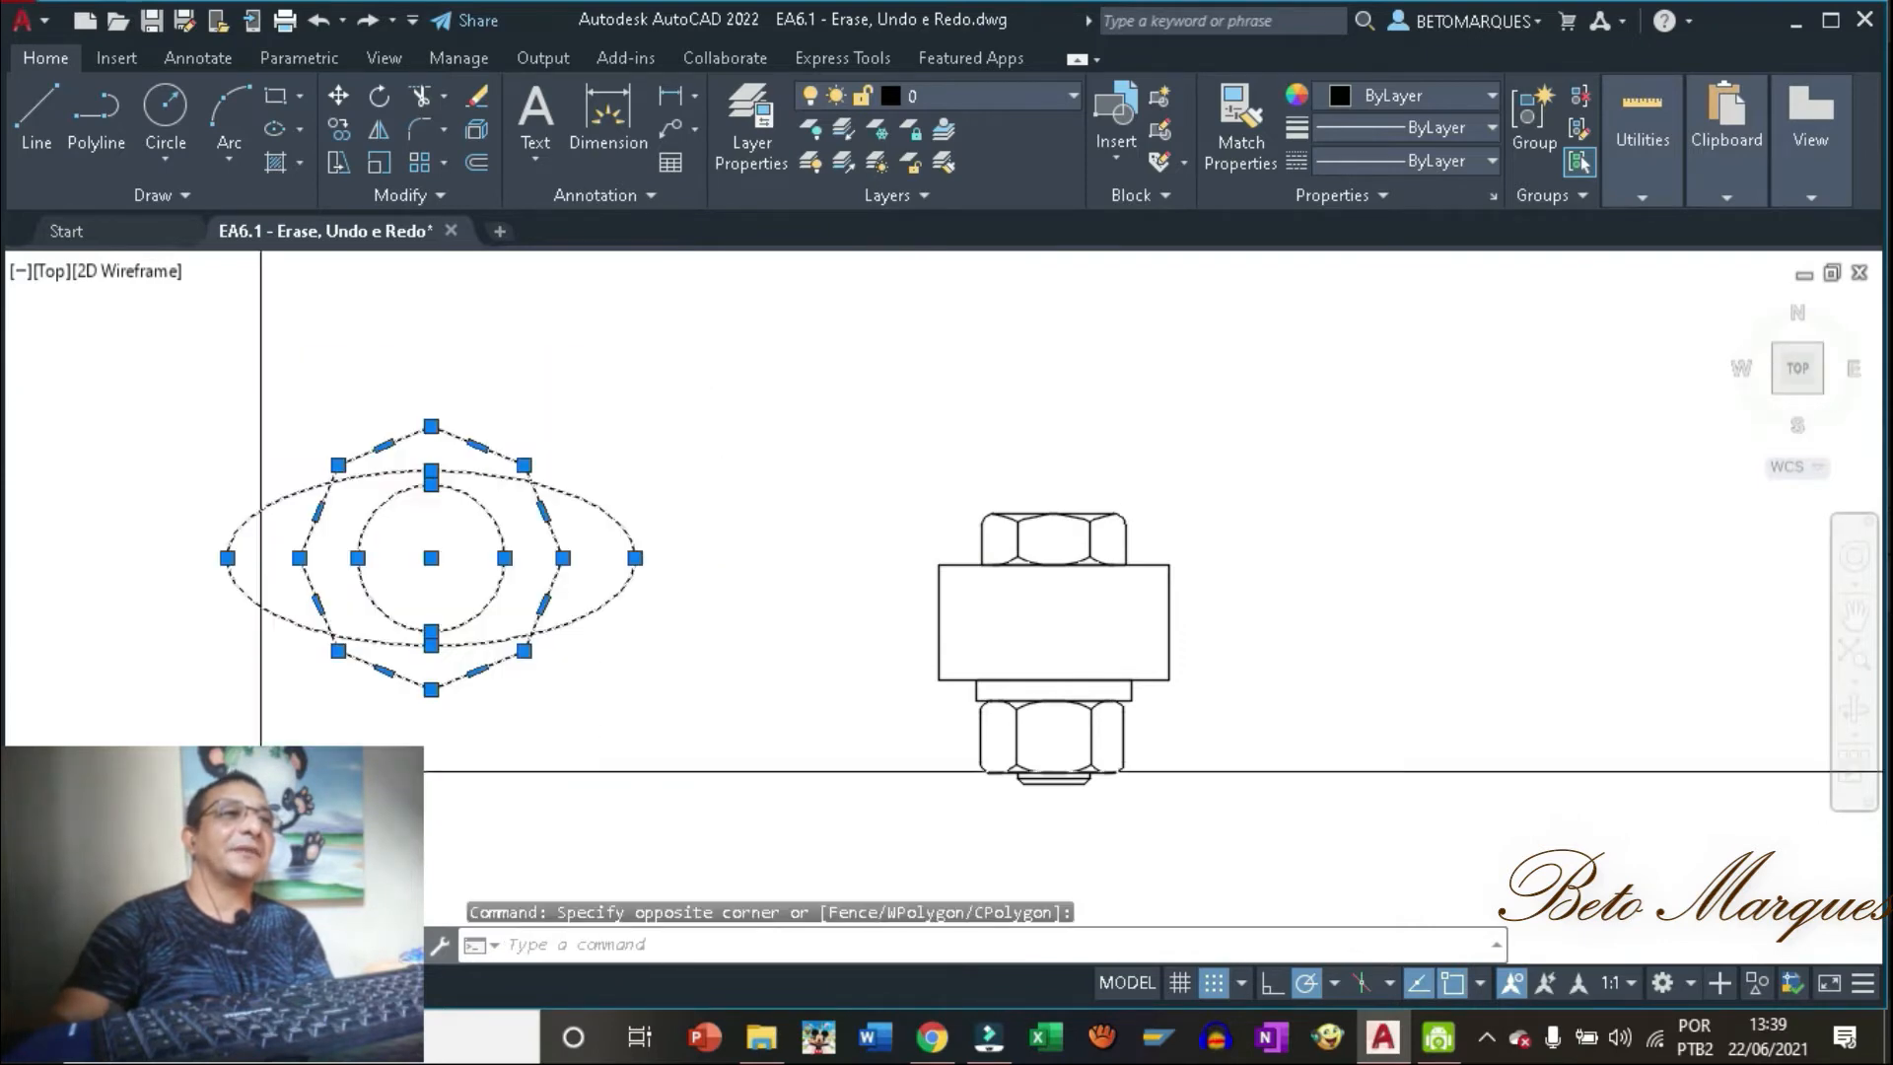
pyautogui.click(475, 100)
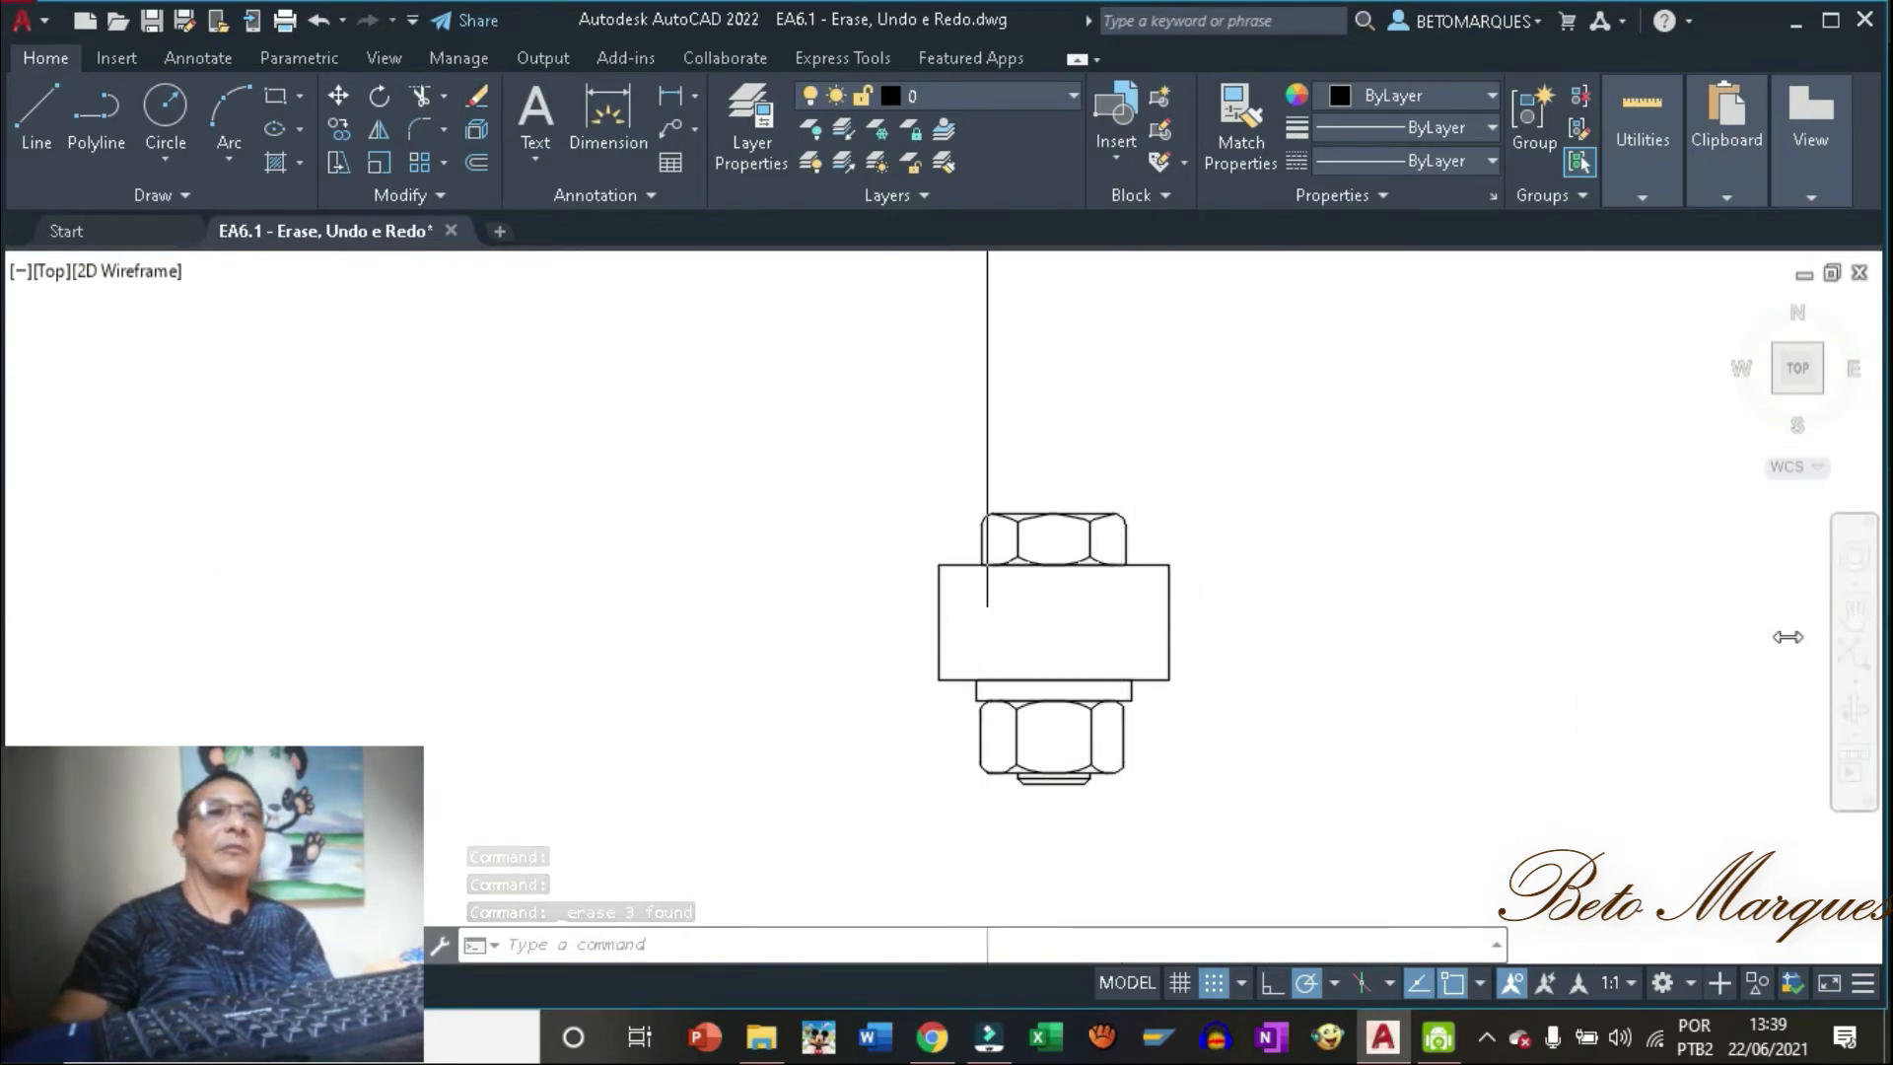
pyautogui.moveTo(783, 584)
pyautogui.mouseDown(button='middle')
pyautogui.moveTo(654, 545)
pyautogui.moveTo(342, 534)
pyautogui.mouseUp(button='middle')
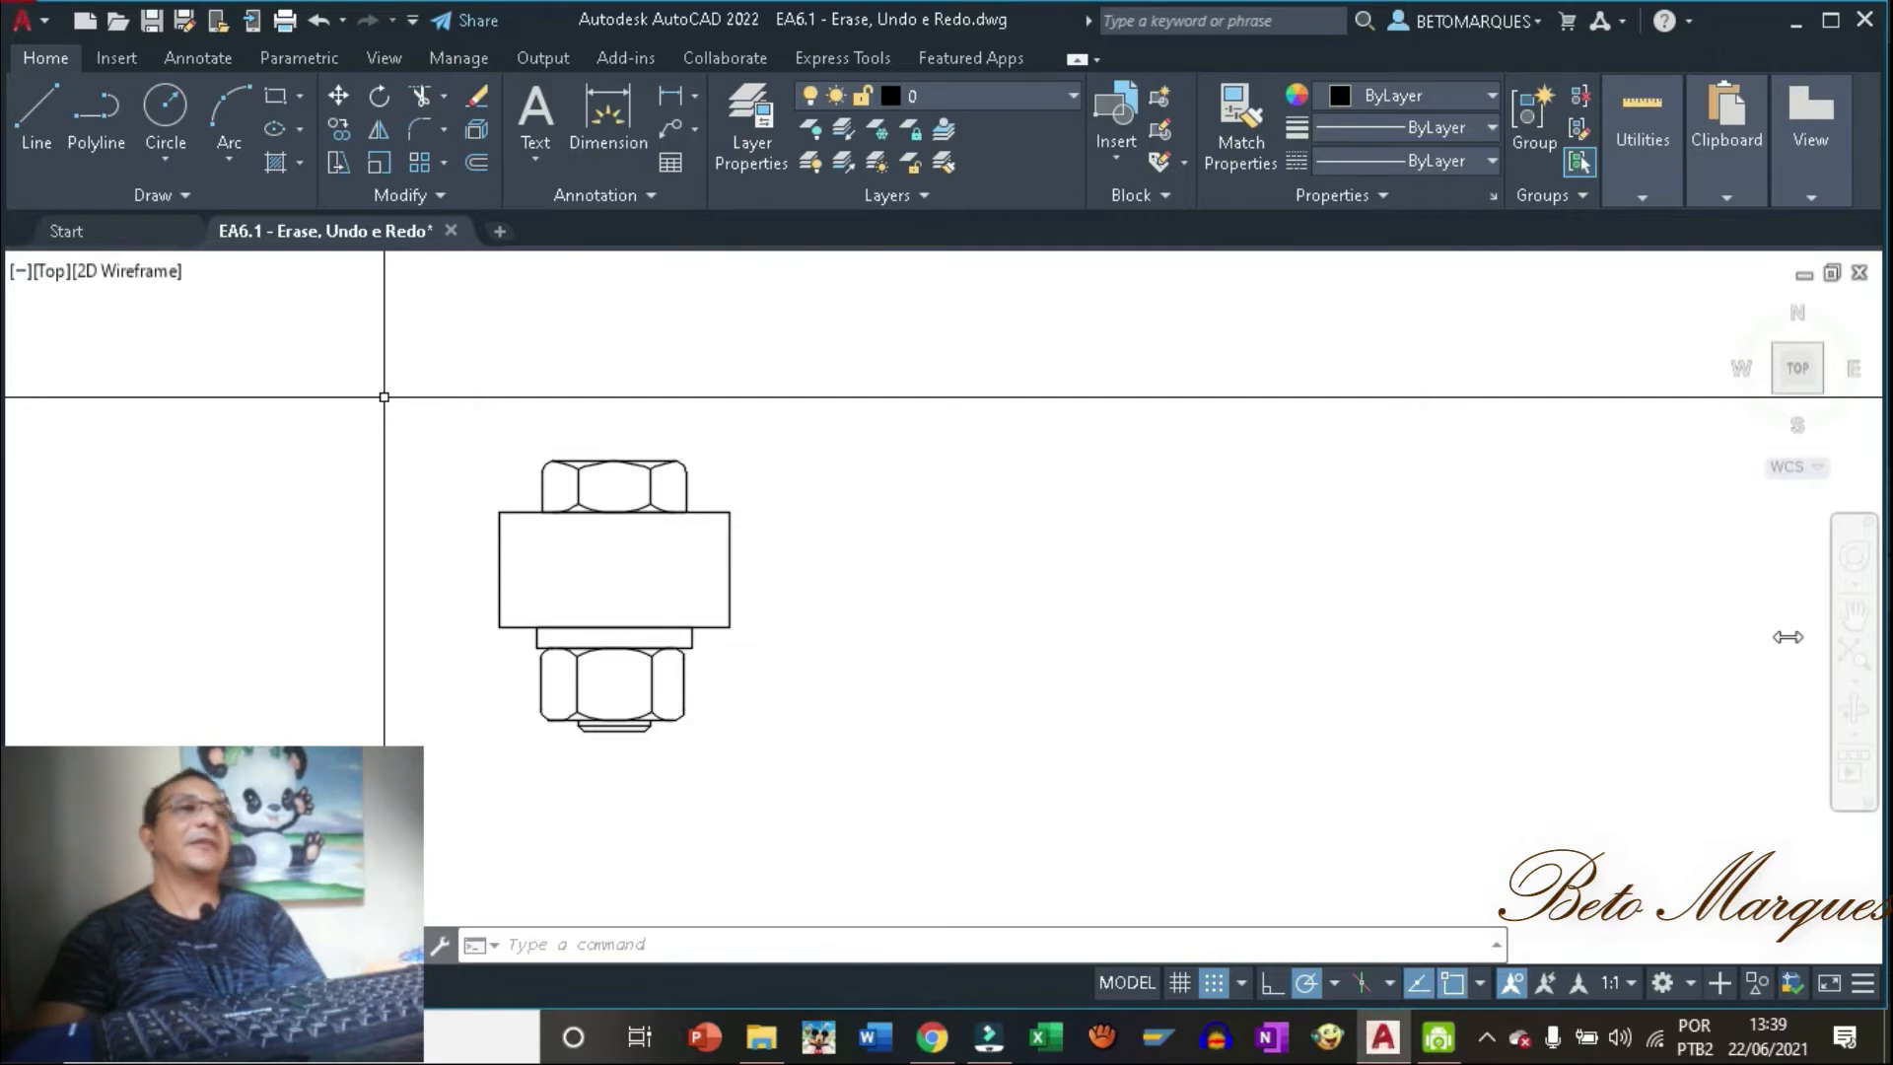
# Erase the bolt head above the large block with a window selection.
pyautogui.scroll(4, 384, 397)
pyautogui.scroll(-2, 384, 399)
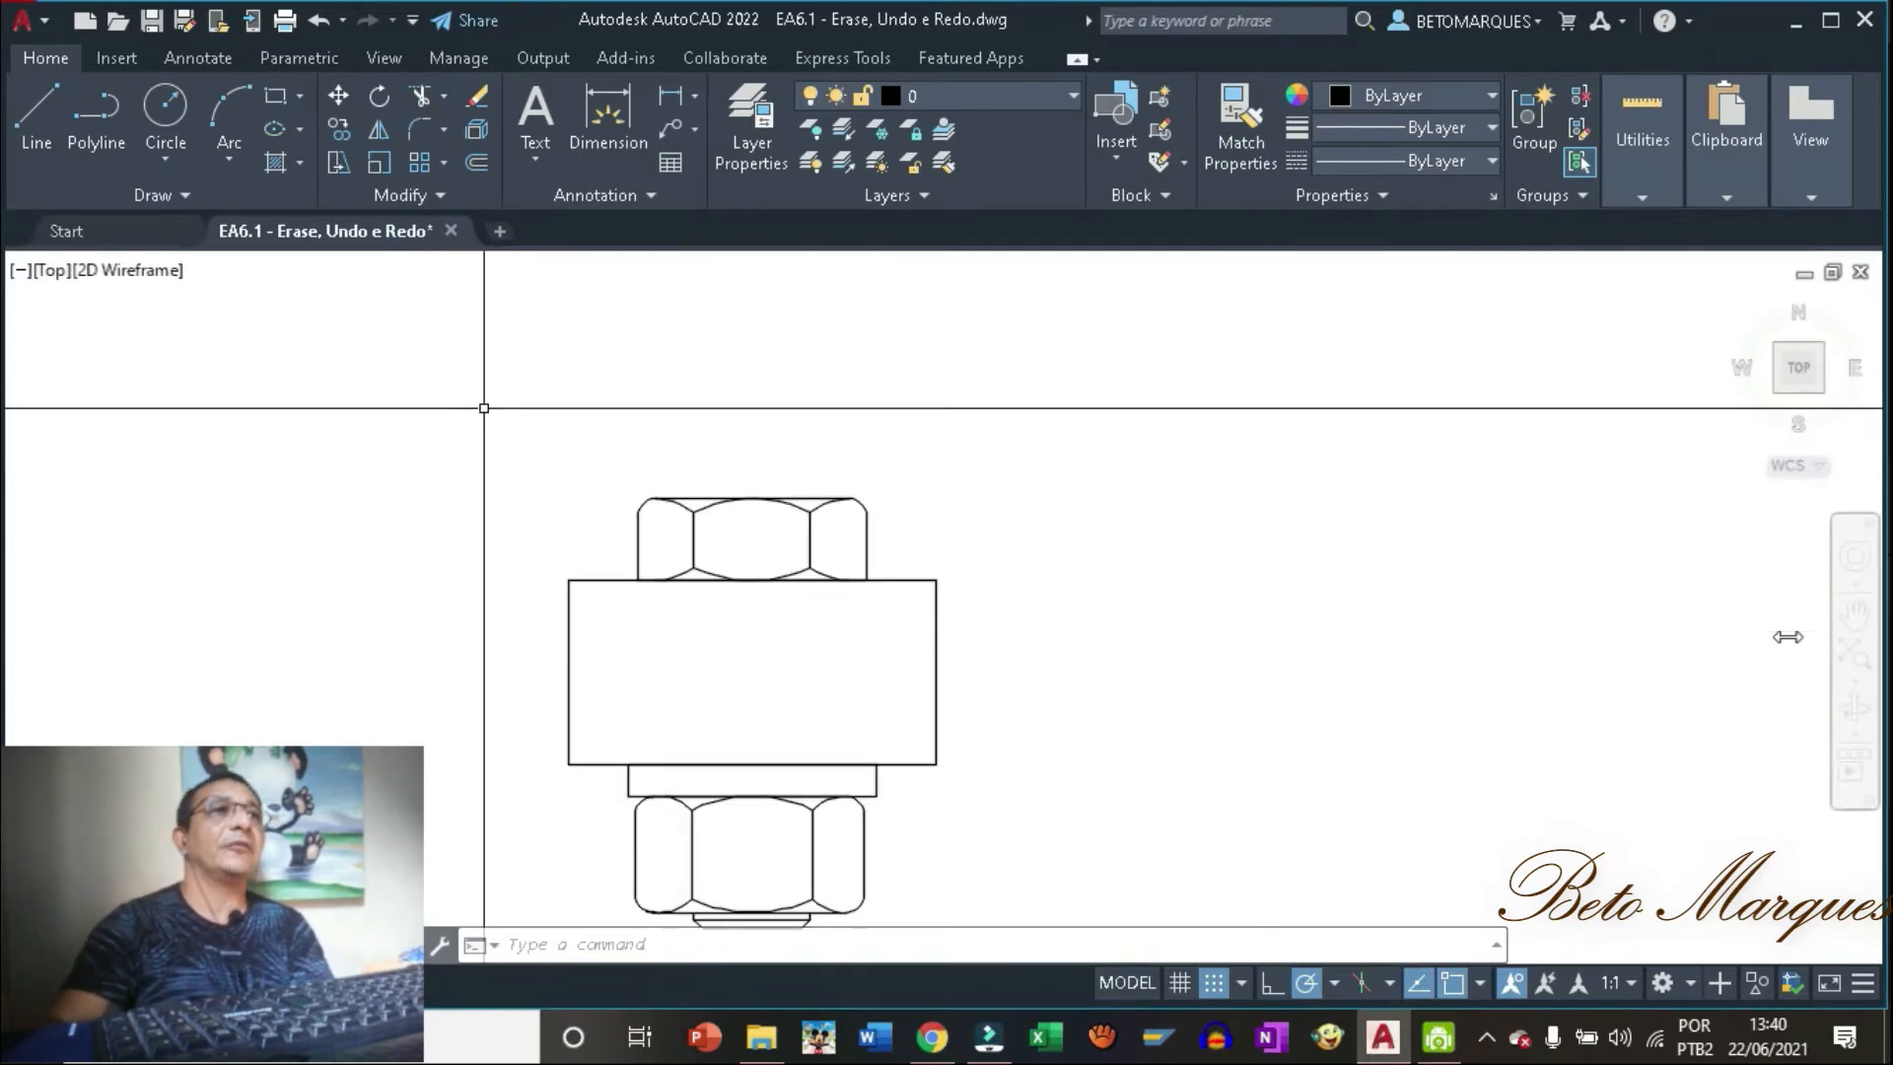
pyautogui.click(470, 94)
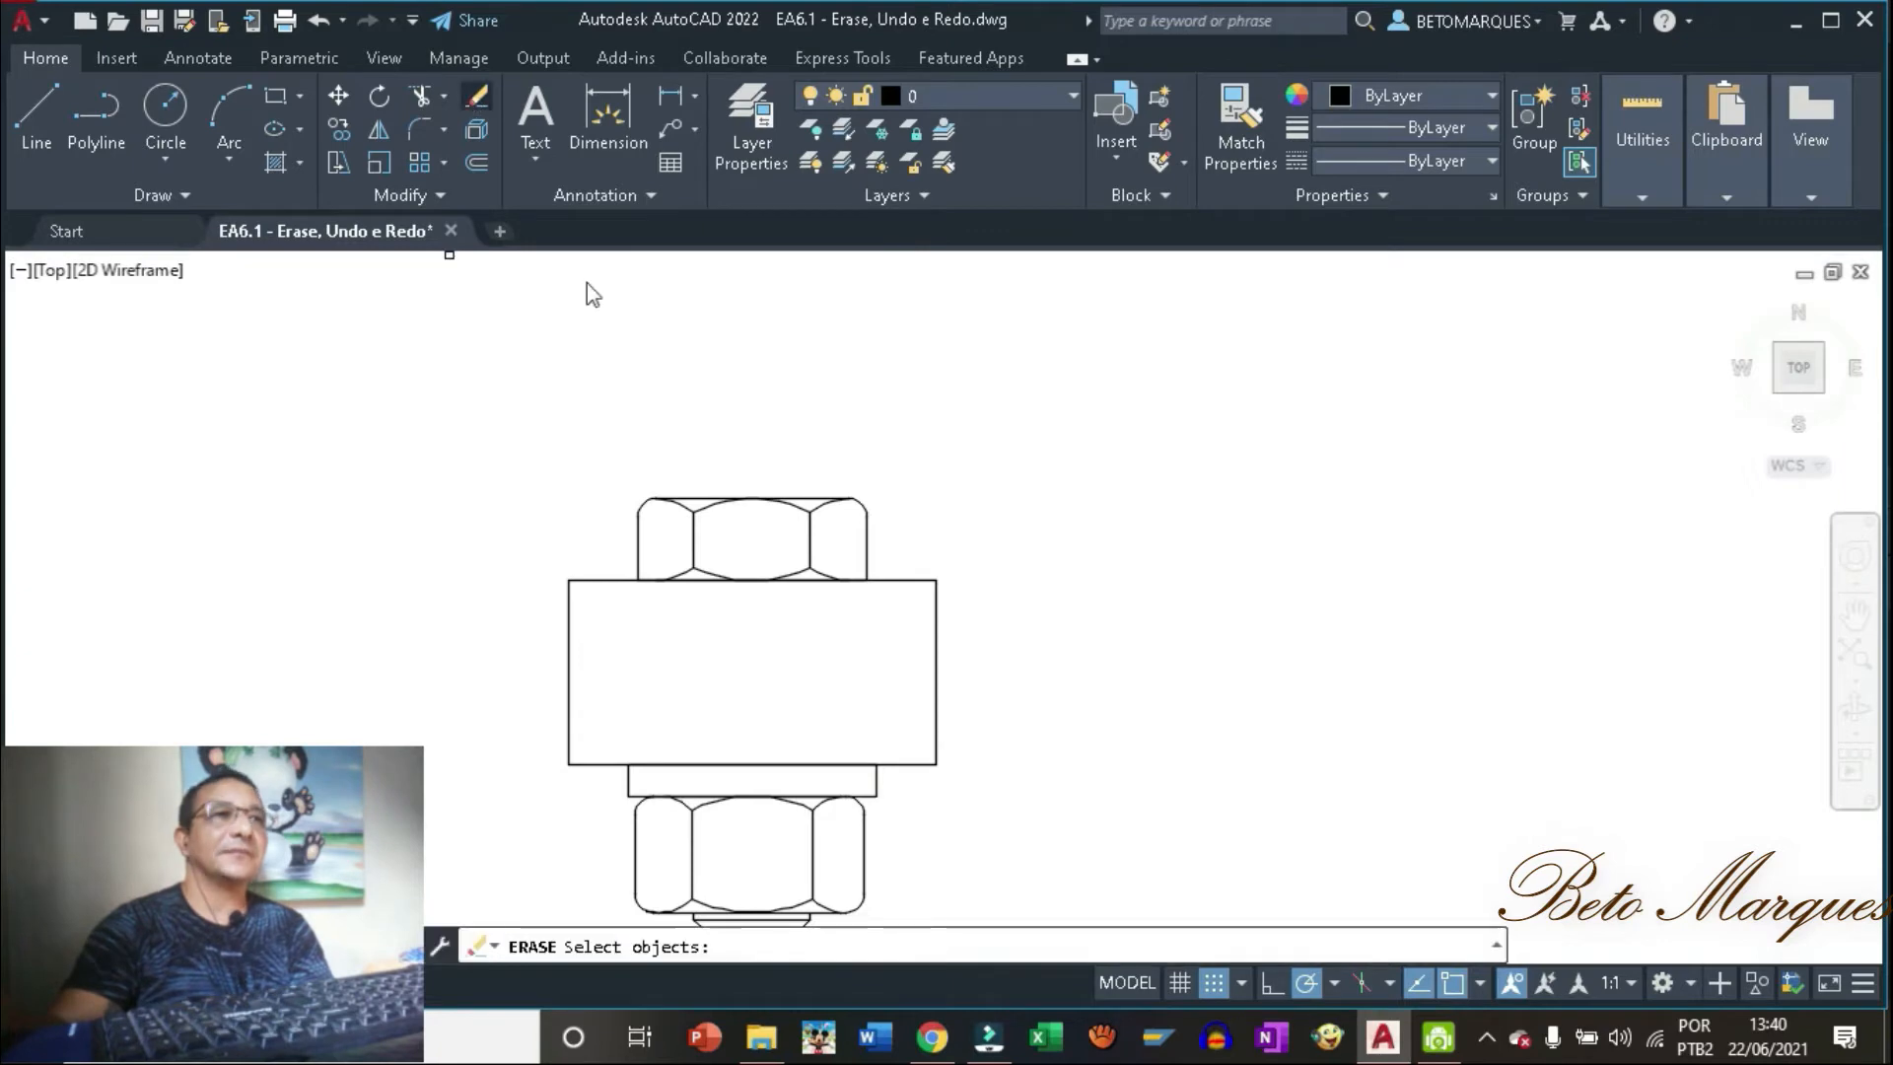
pyautogui.click(595, 453)
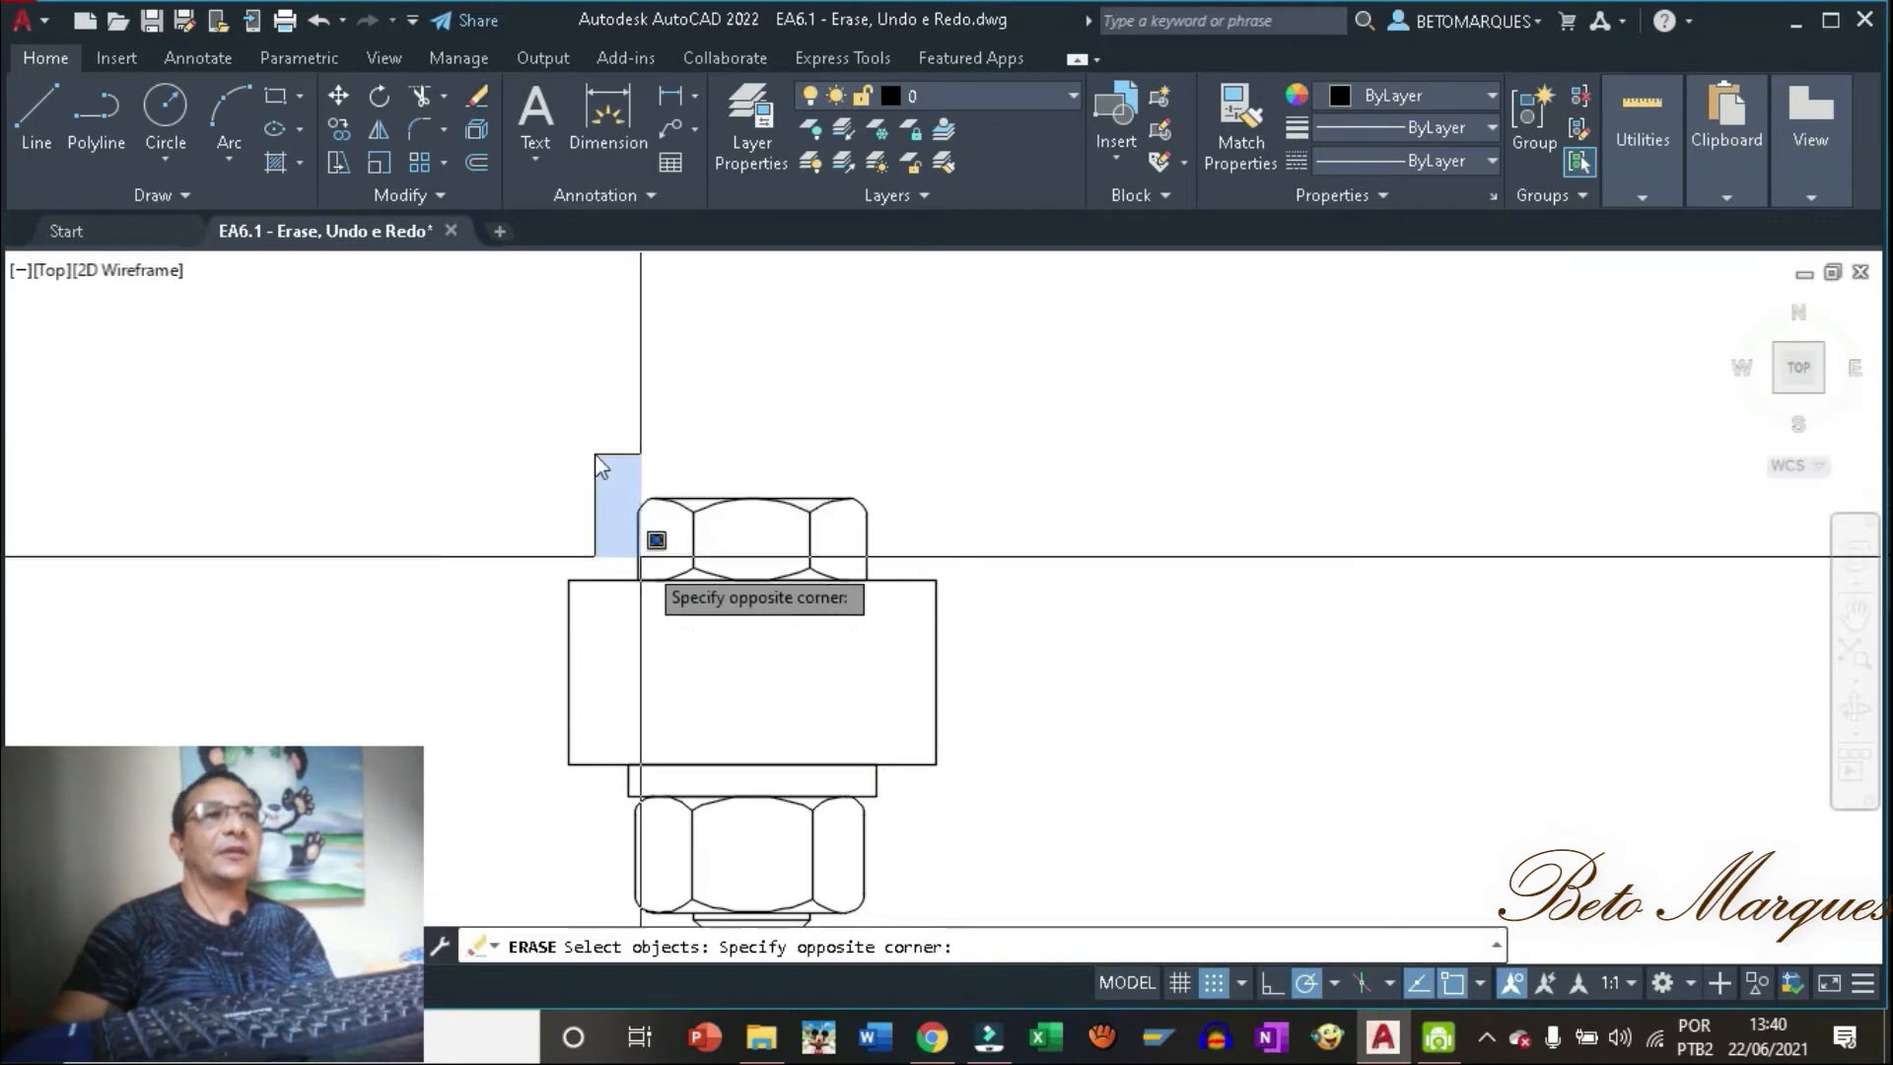
pyautogui.click(893, 610)
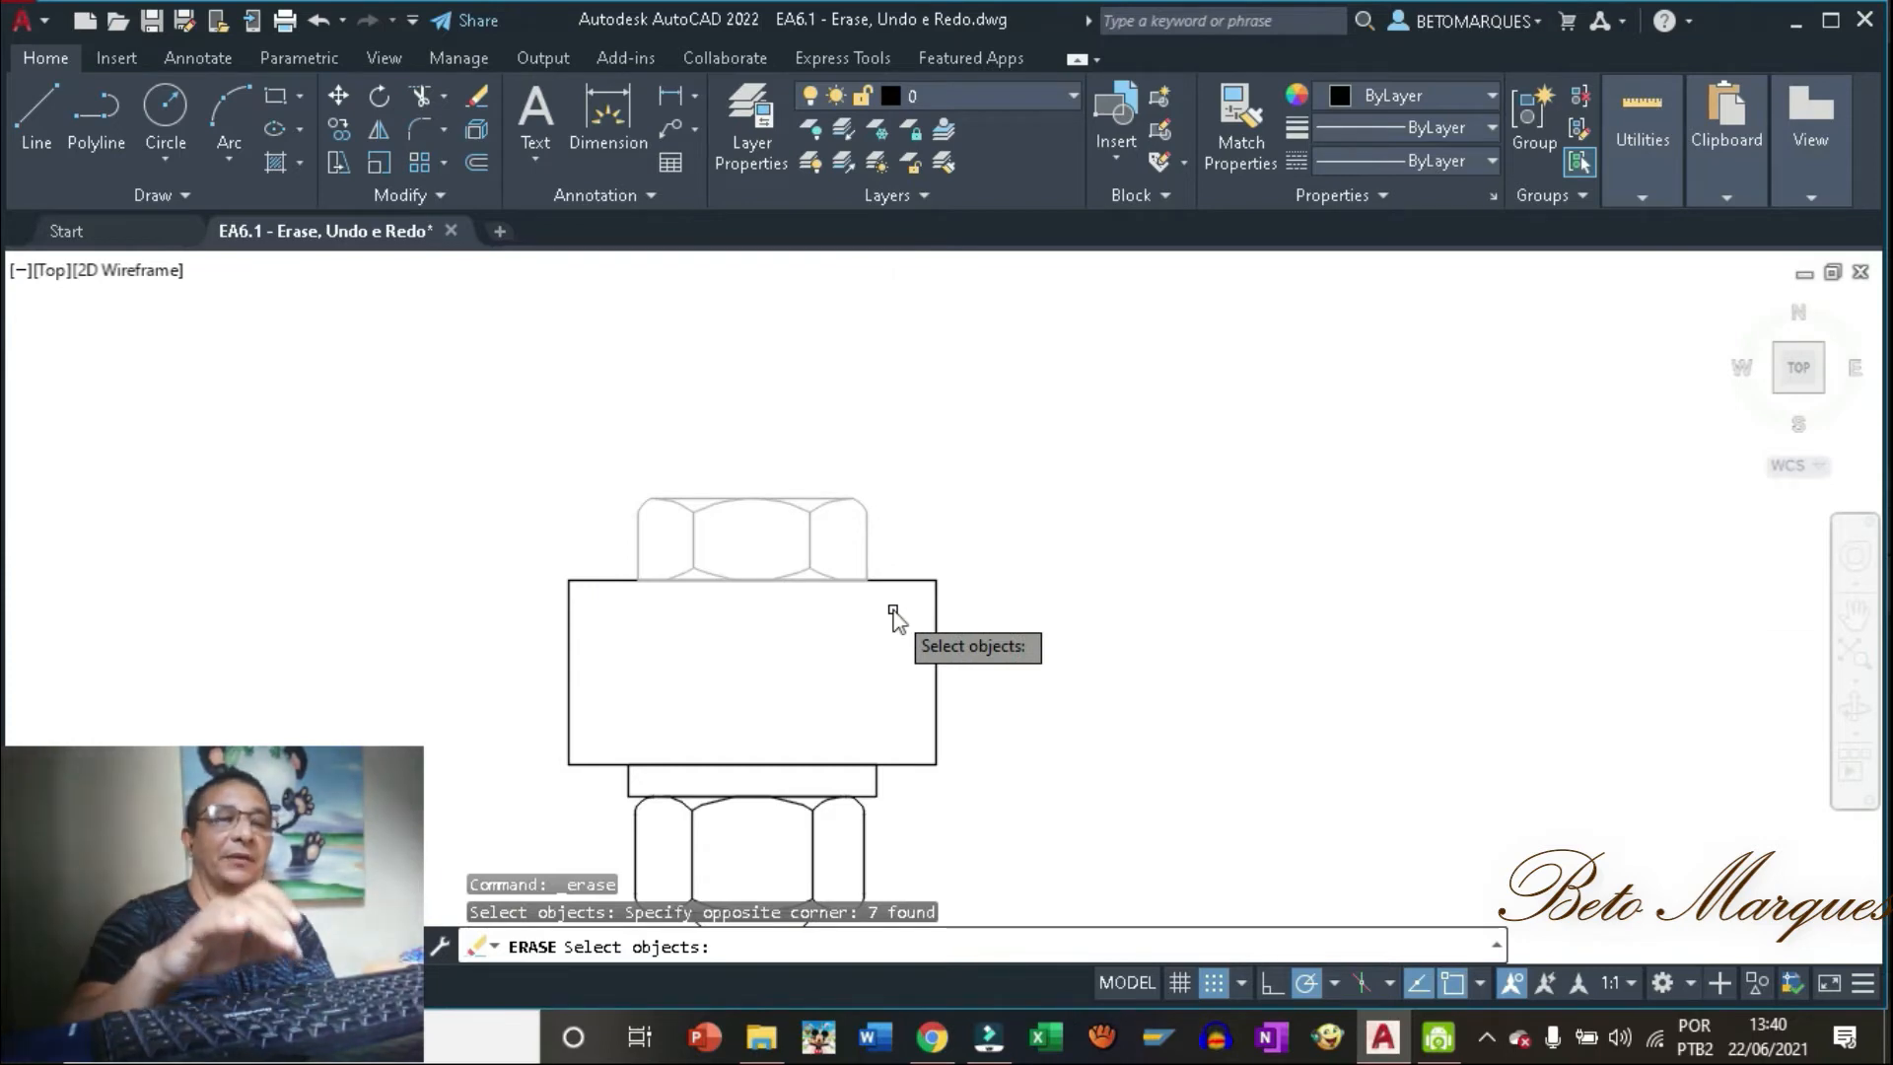
pyautogui.press('Return')
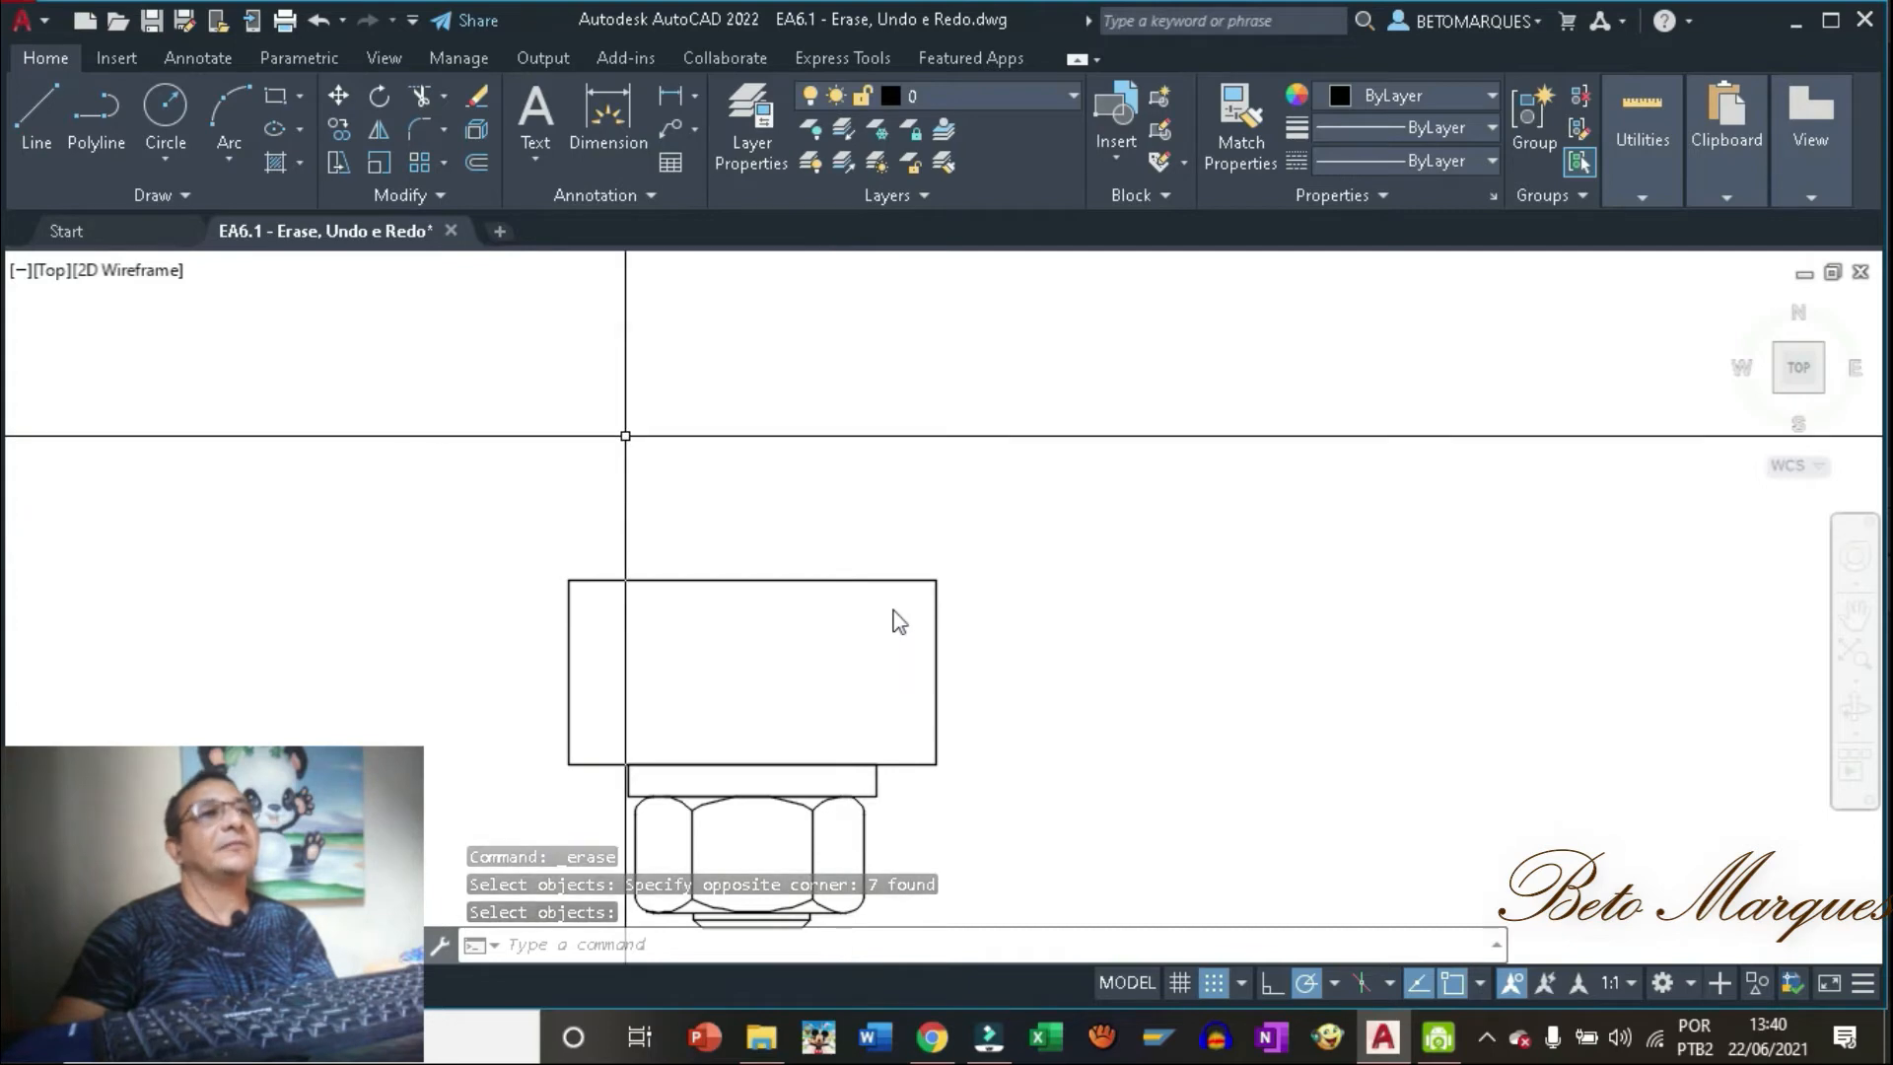
# Undo the bolt head's erasure, redo it once, and undo it again.
pyautogui.click(317, 20)
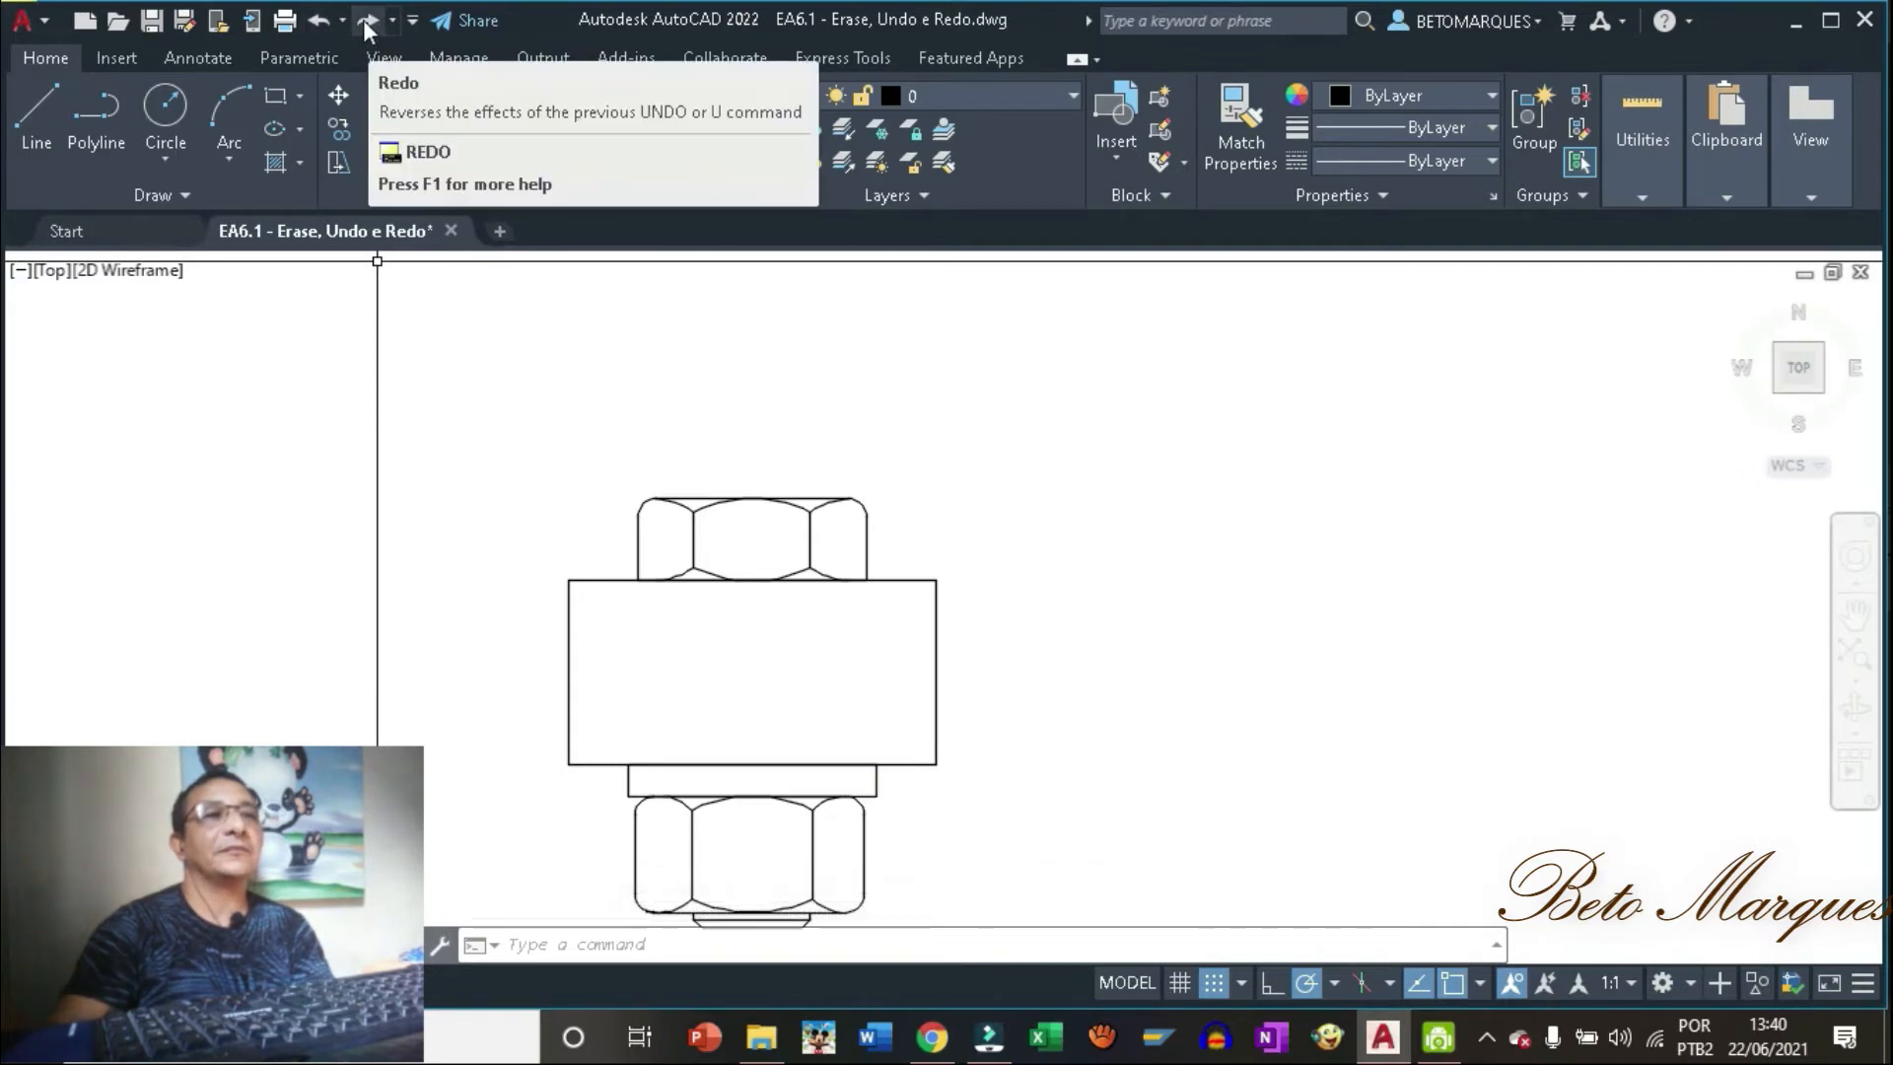
pyautogui.click(365, 20)
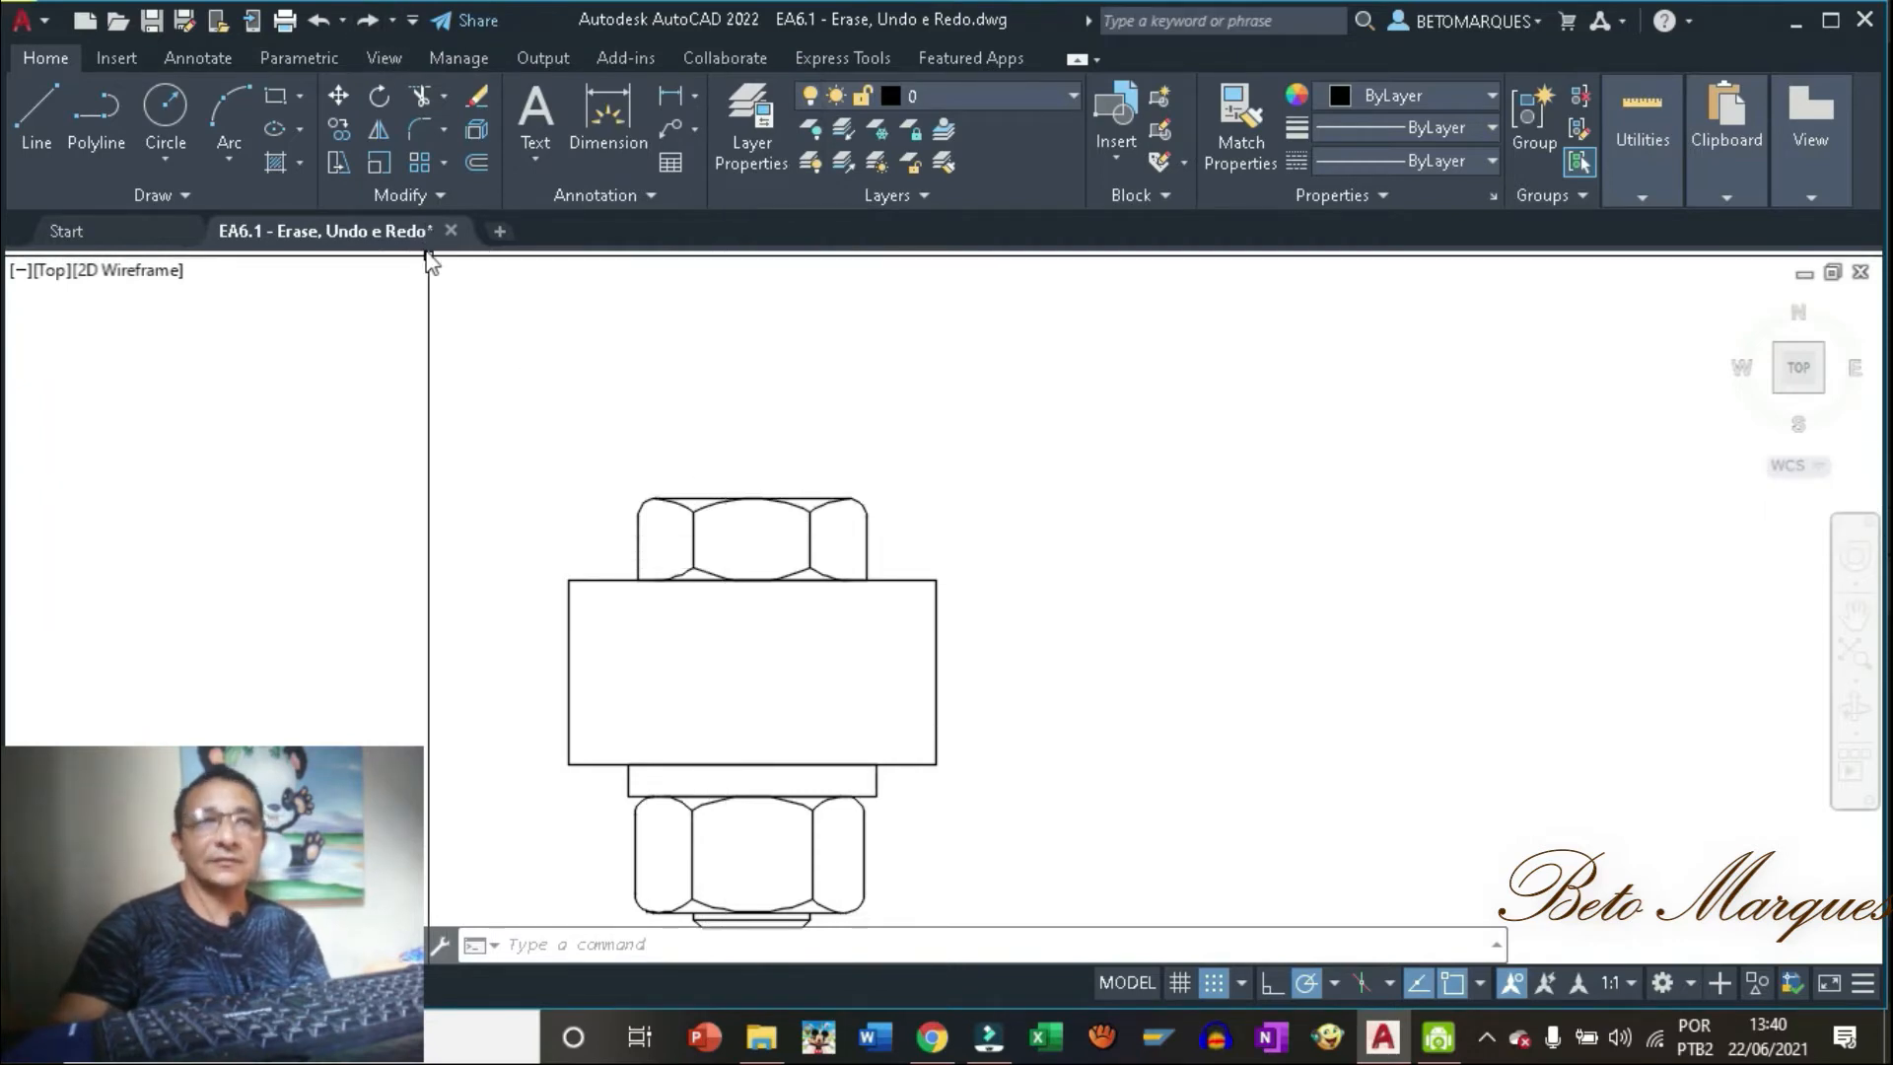
pyautogui.click(368, 18)
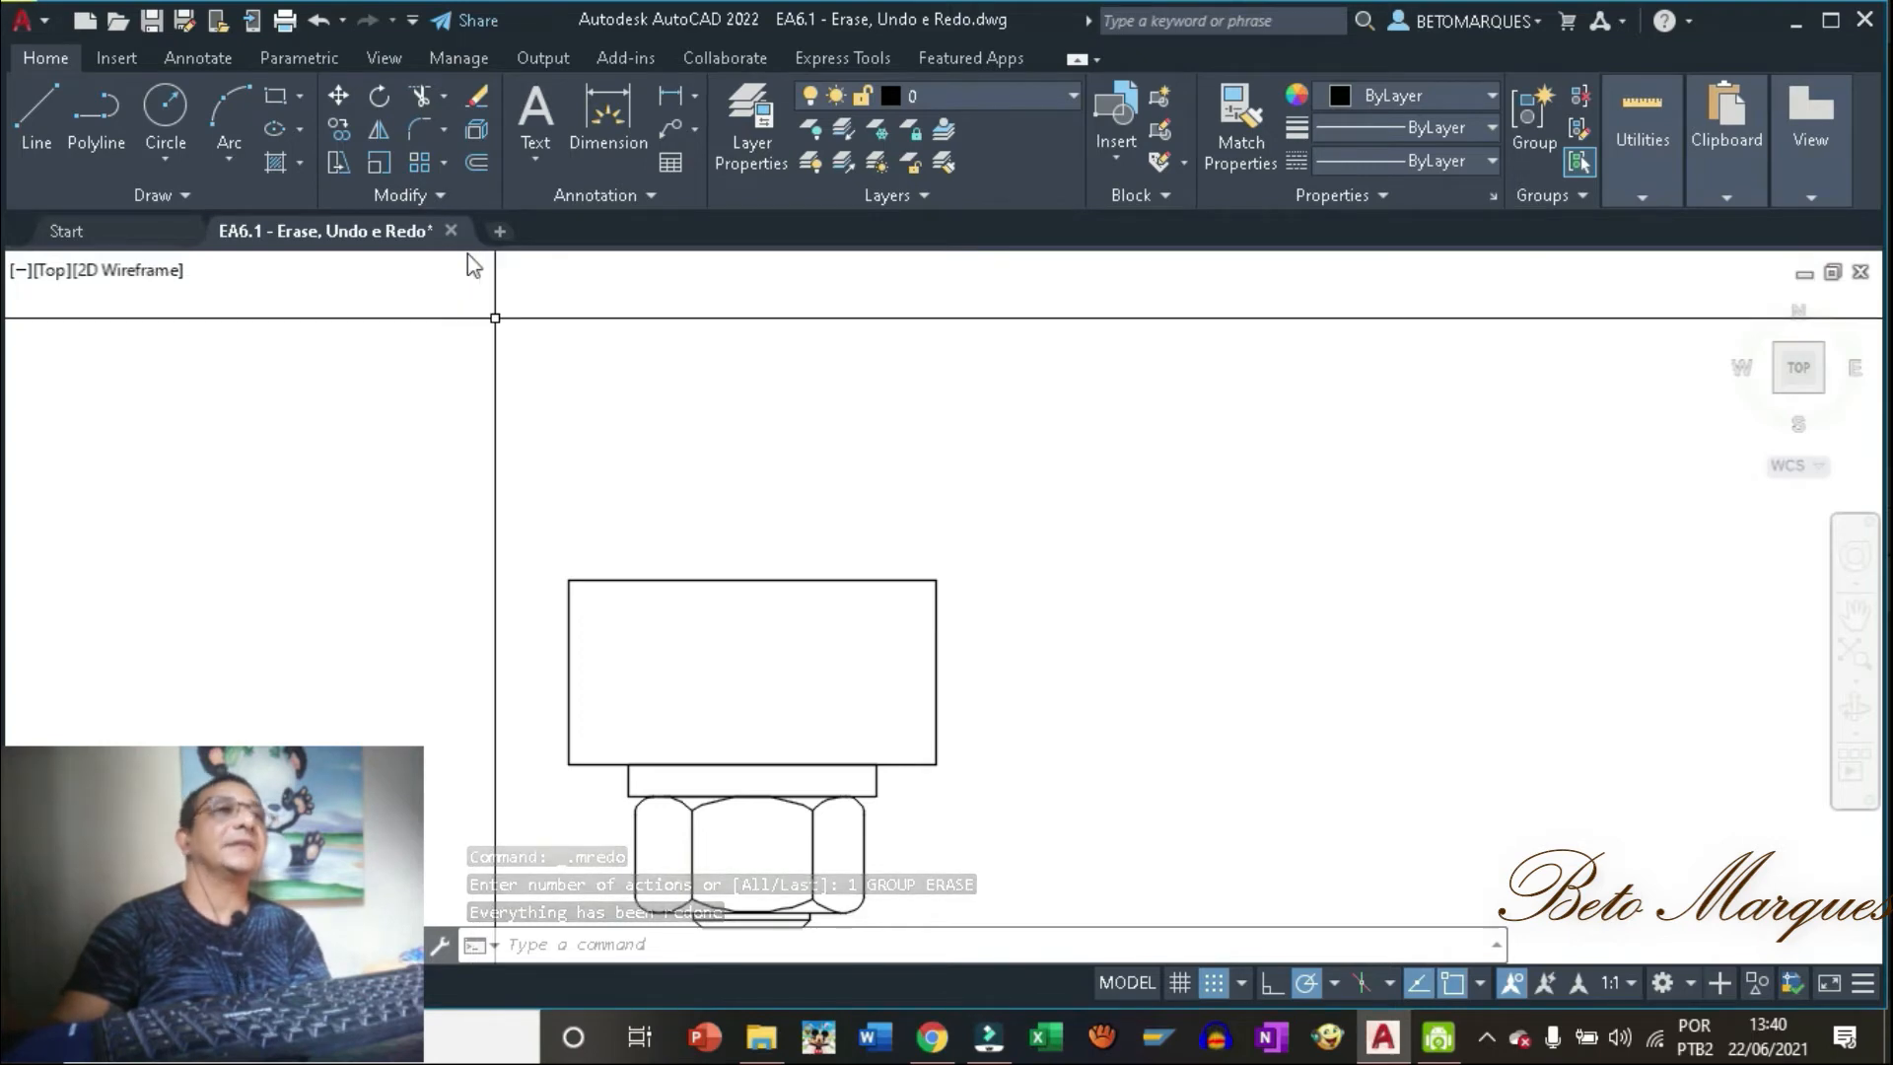
pyautogui.click(319, 18)
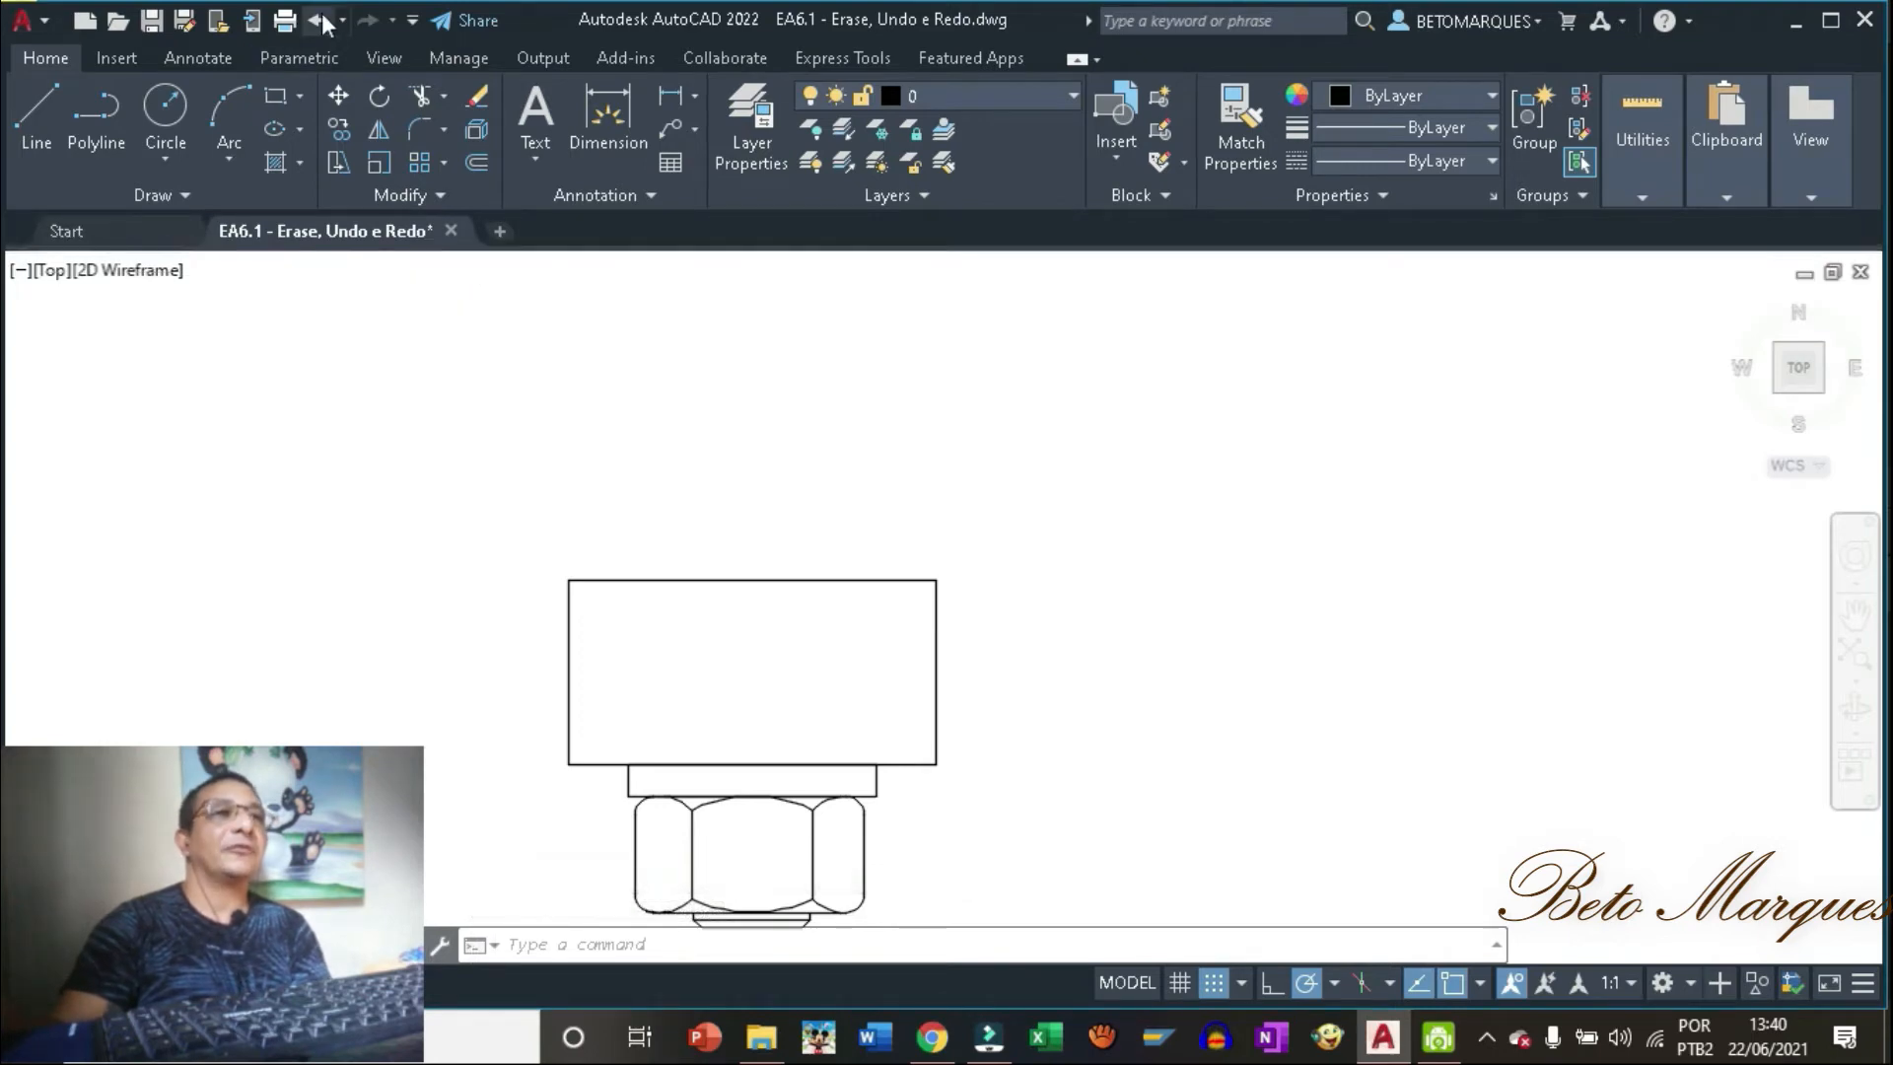
# Draw connected lines up beside the bolt assembly, horizontally above it, and slanting down its other side about 70.7 units at 82°.
pyautogui.scroll(-4, 868, 325)
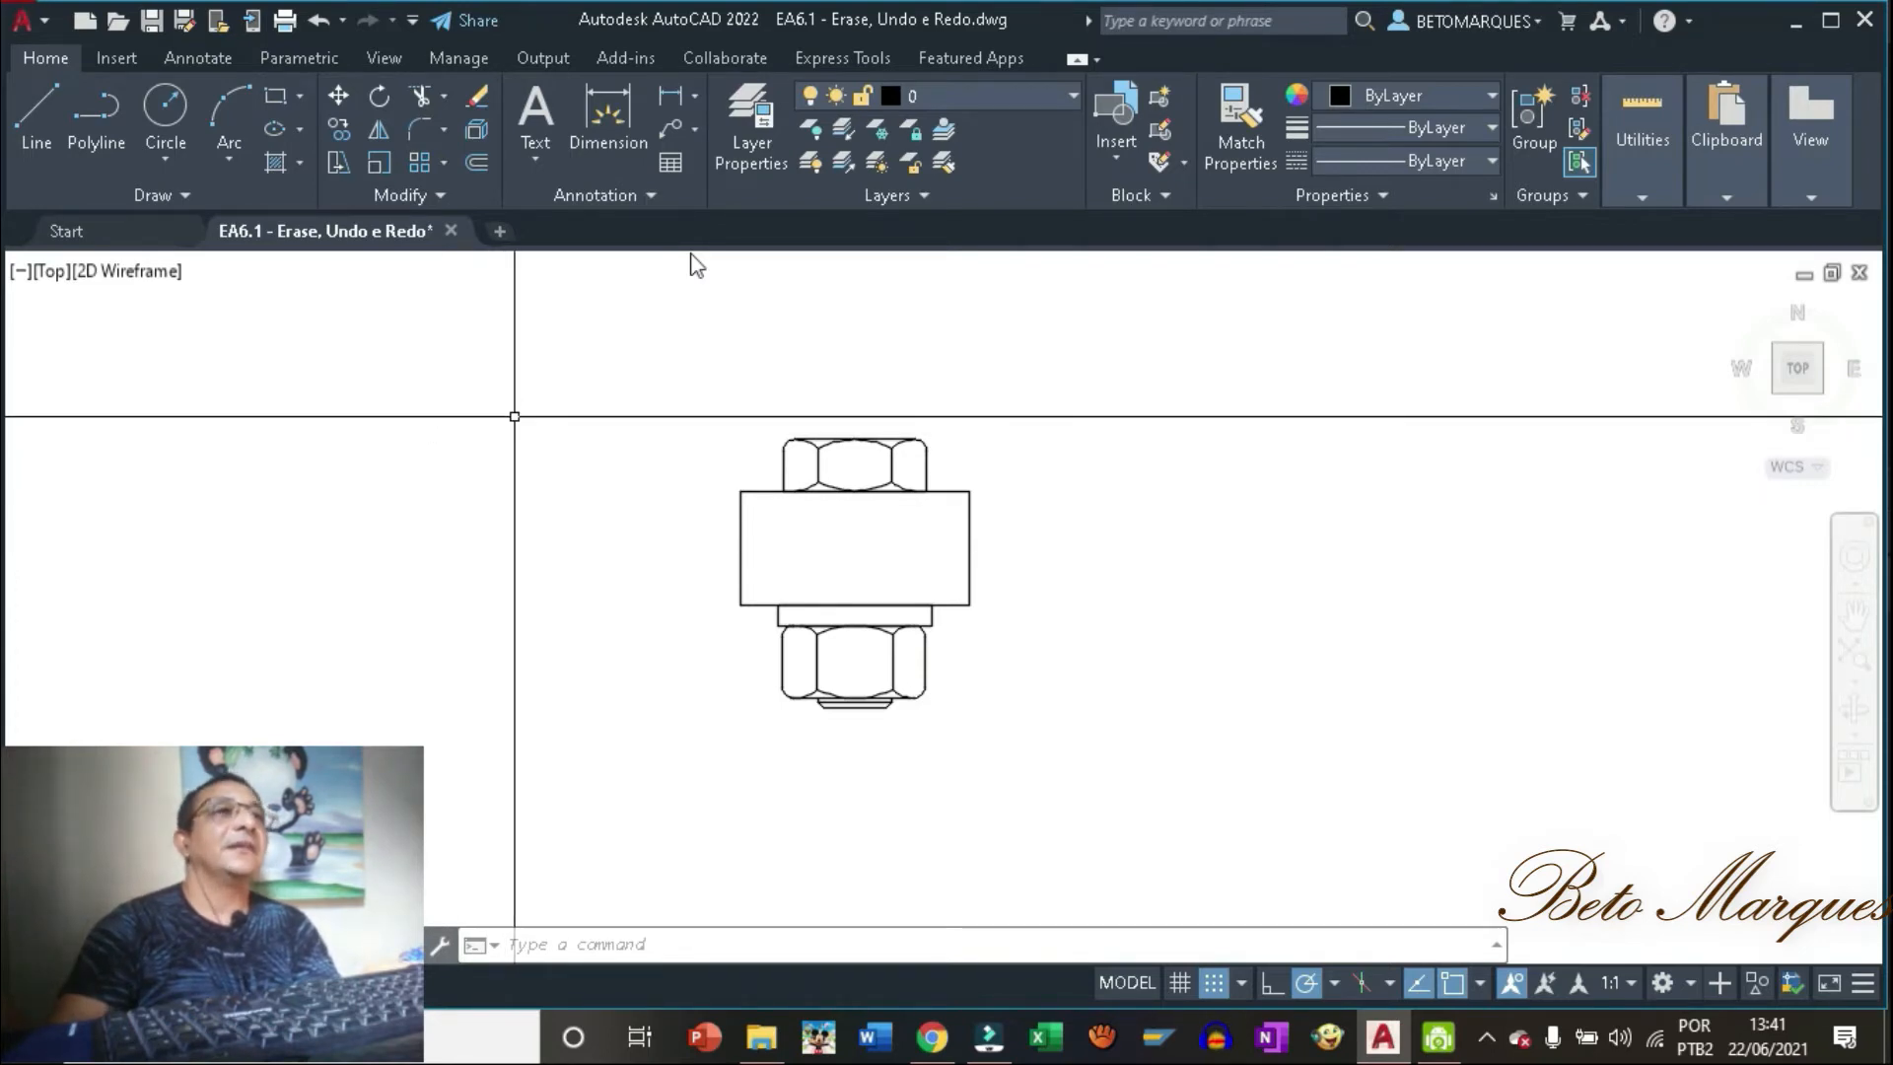
pyautogui.click(44, 96)
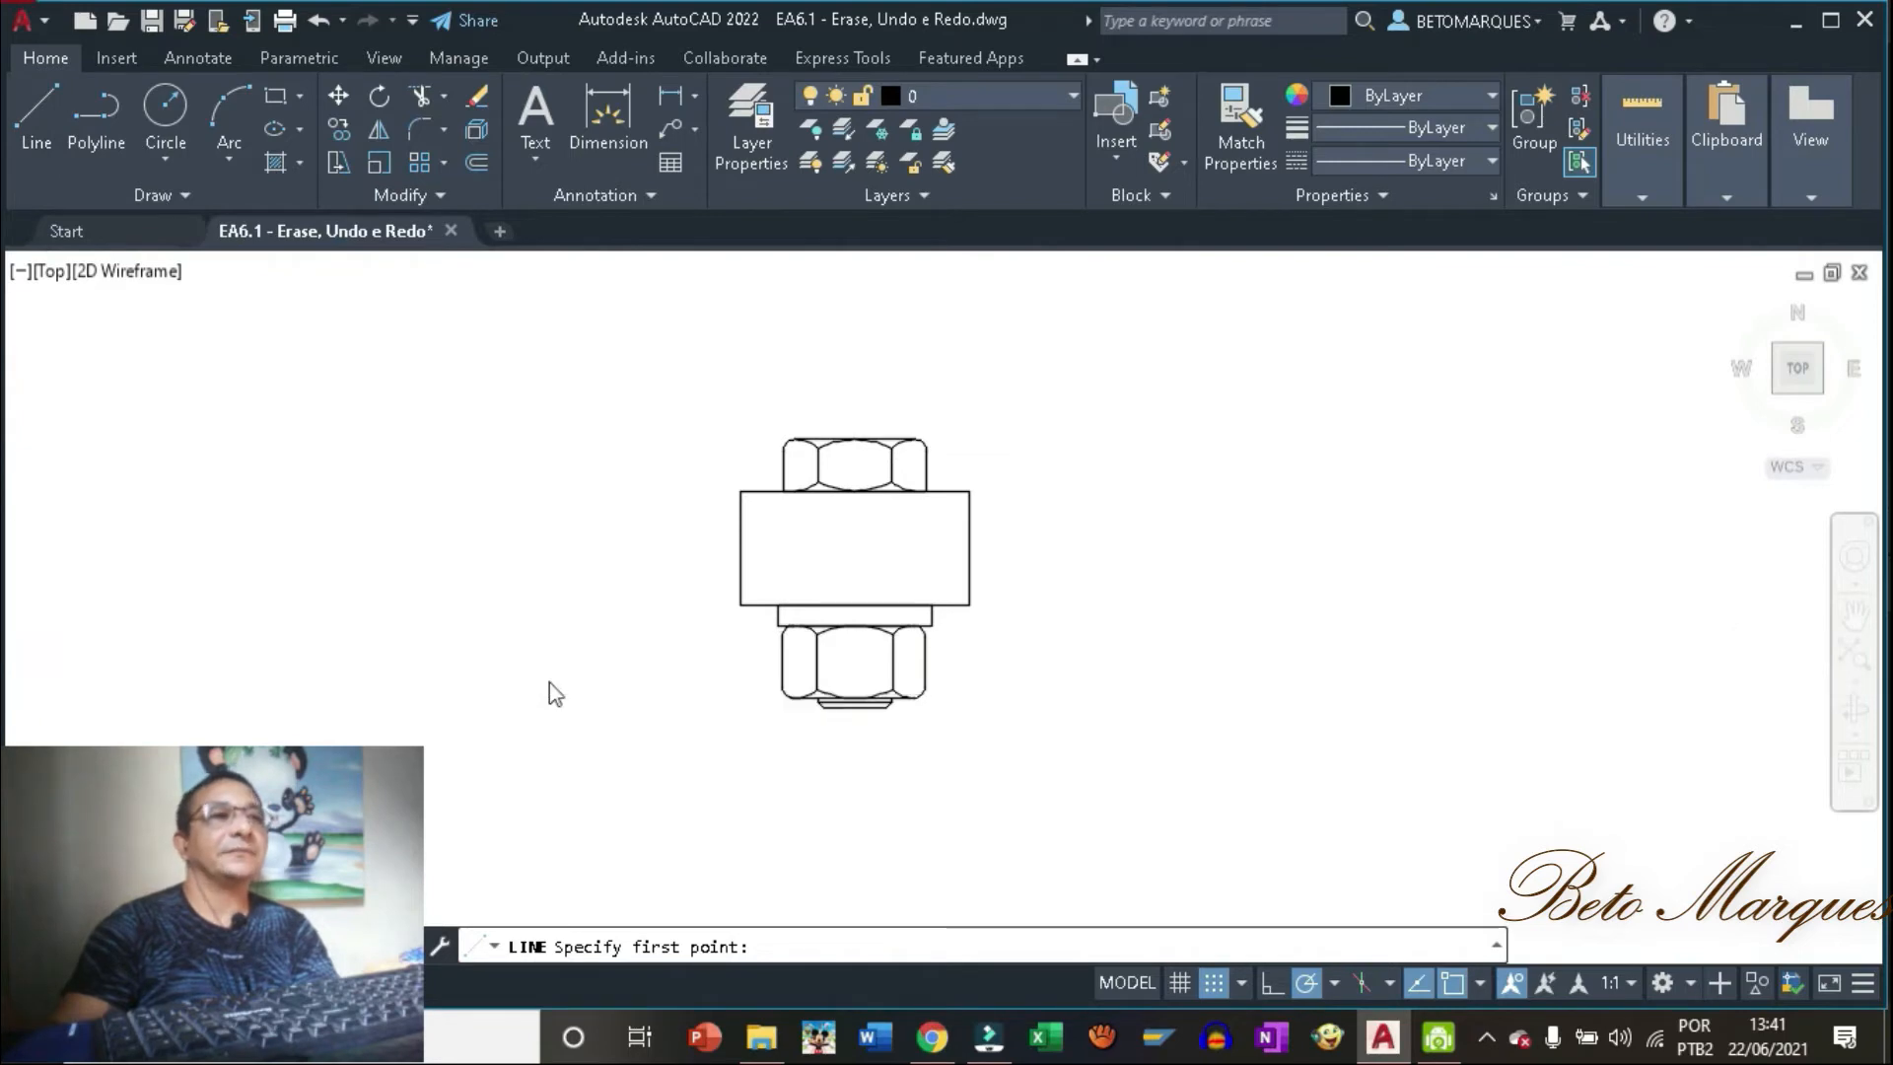
pyautogui.click(560, 692)
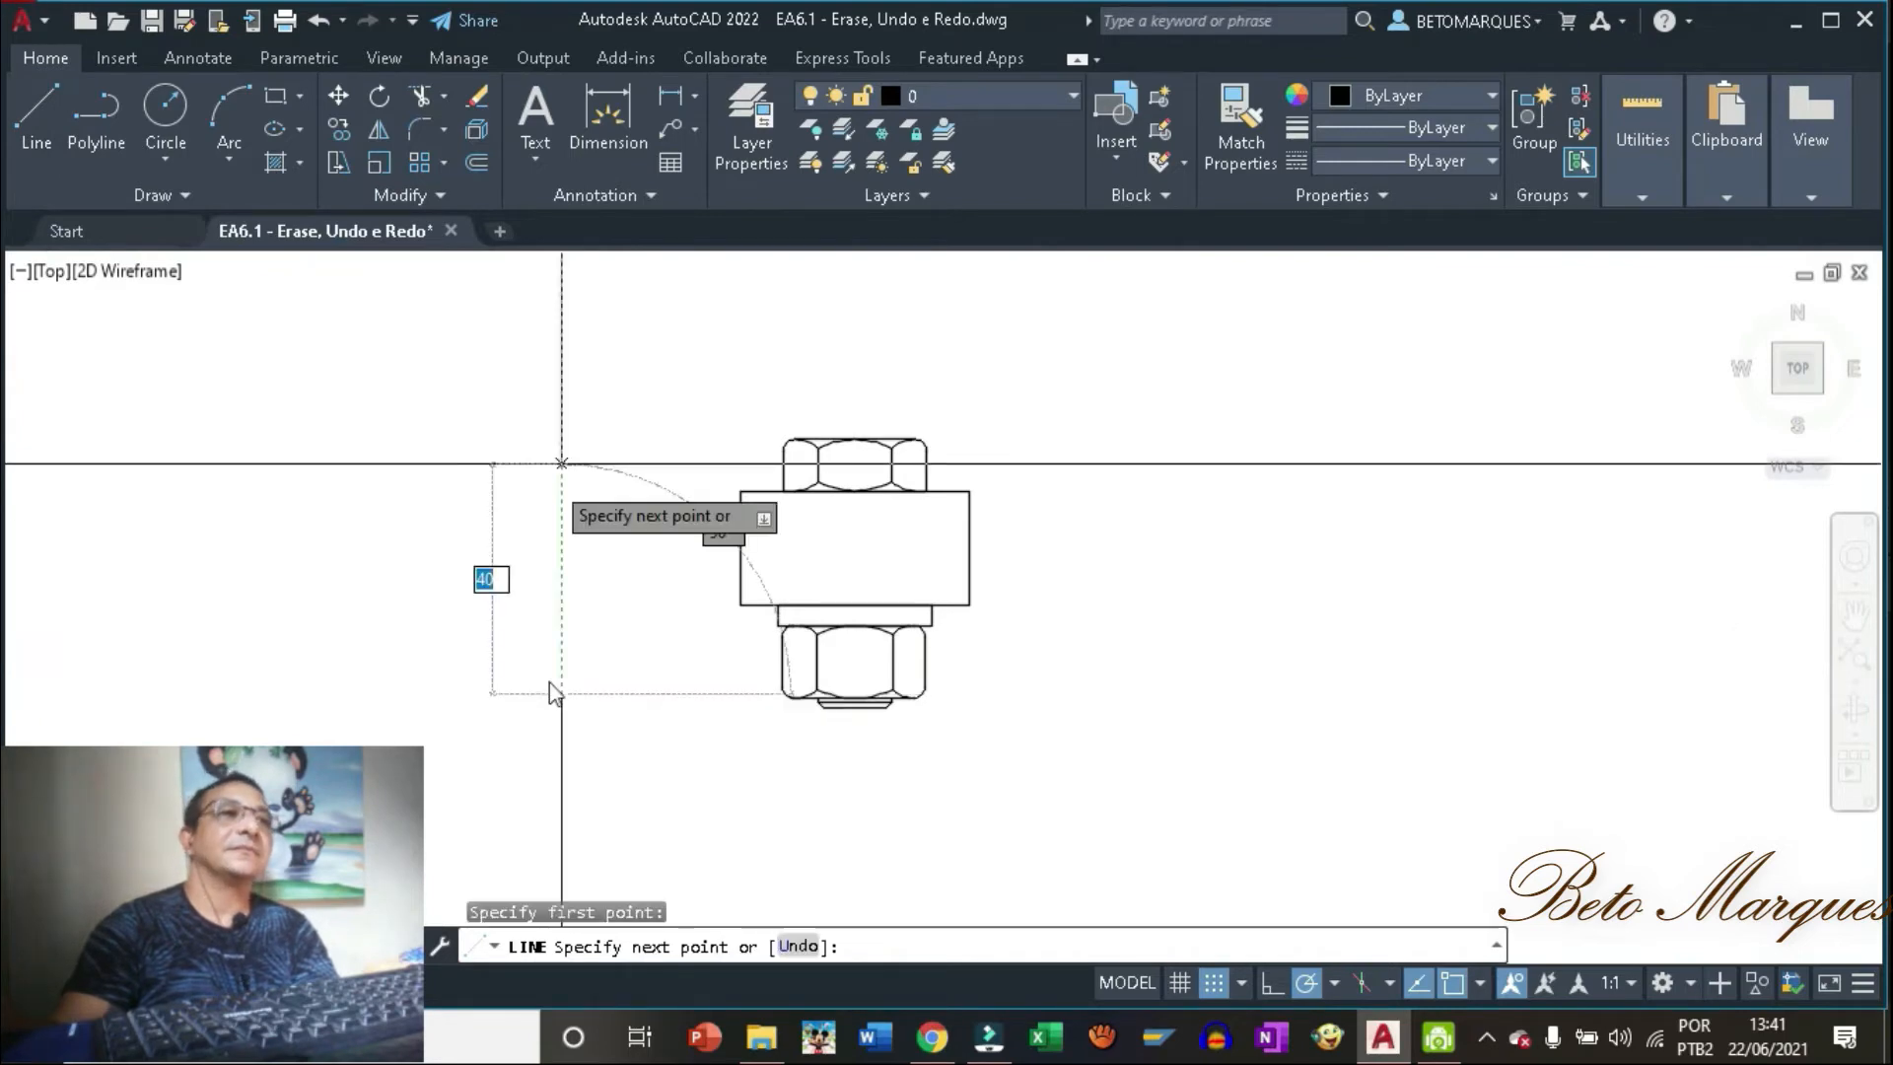
pyautogui.click(561, 350)
pyautogui.click(1077, 350)
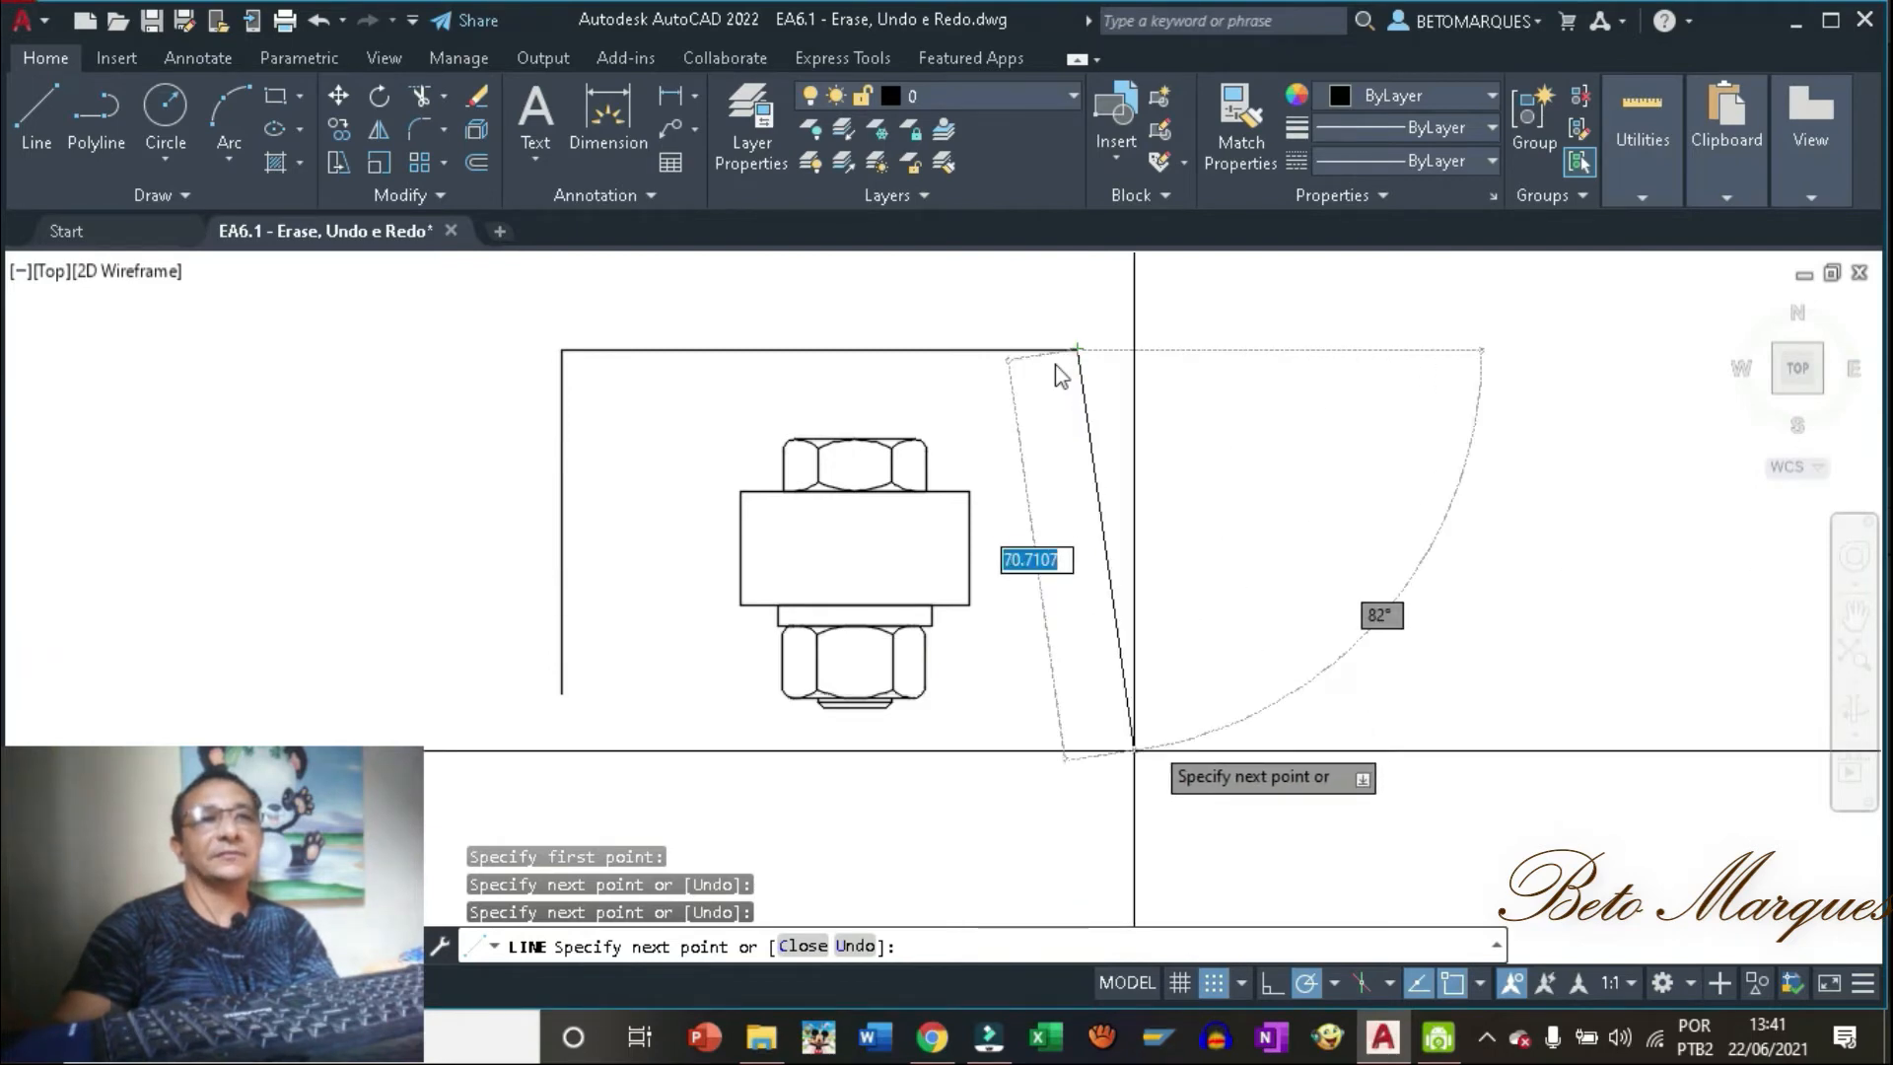
pyautogui.click(1136, 751)
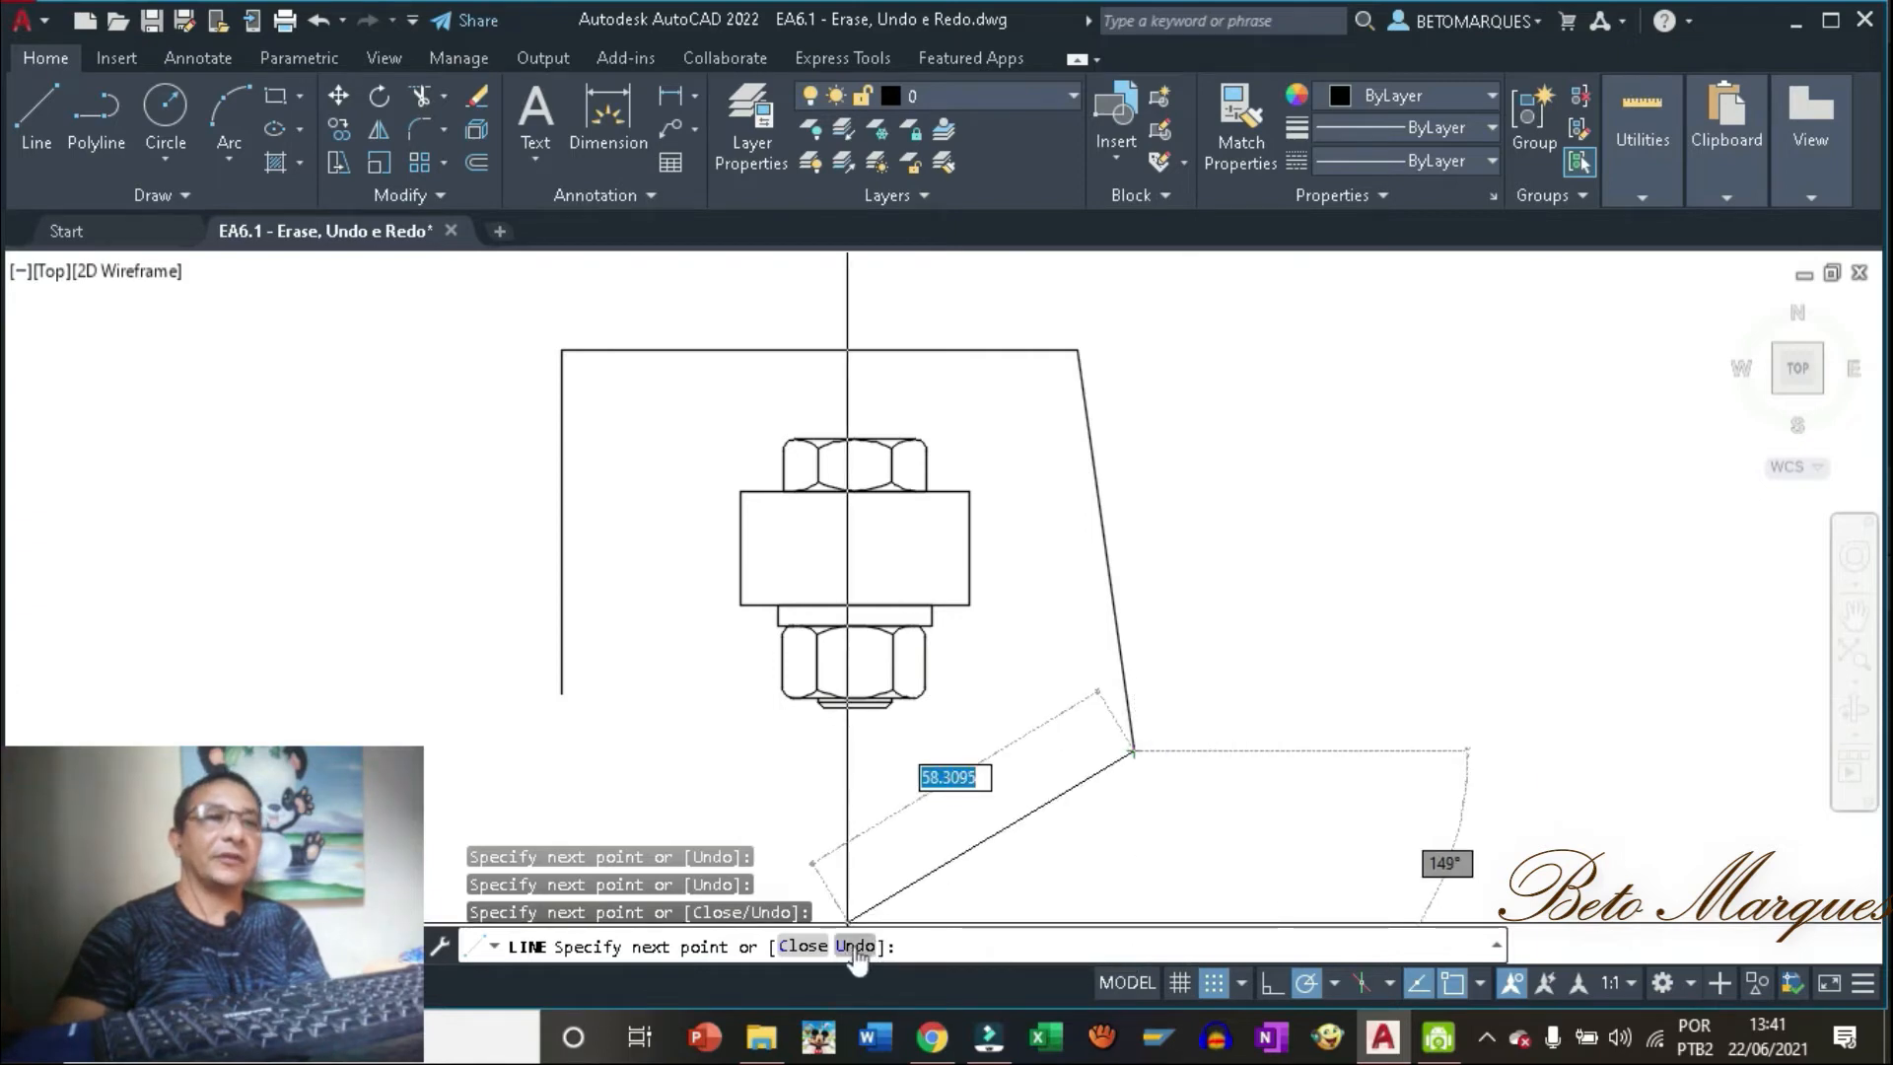
# Replace the slanted segment with a vertical one 60 units long, using the Line command's own undo, and undo the whole line outline.
pyautogui.rightClick(1247, 521)
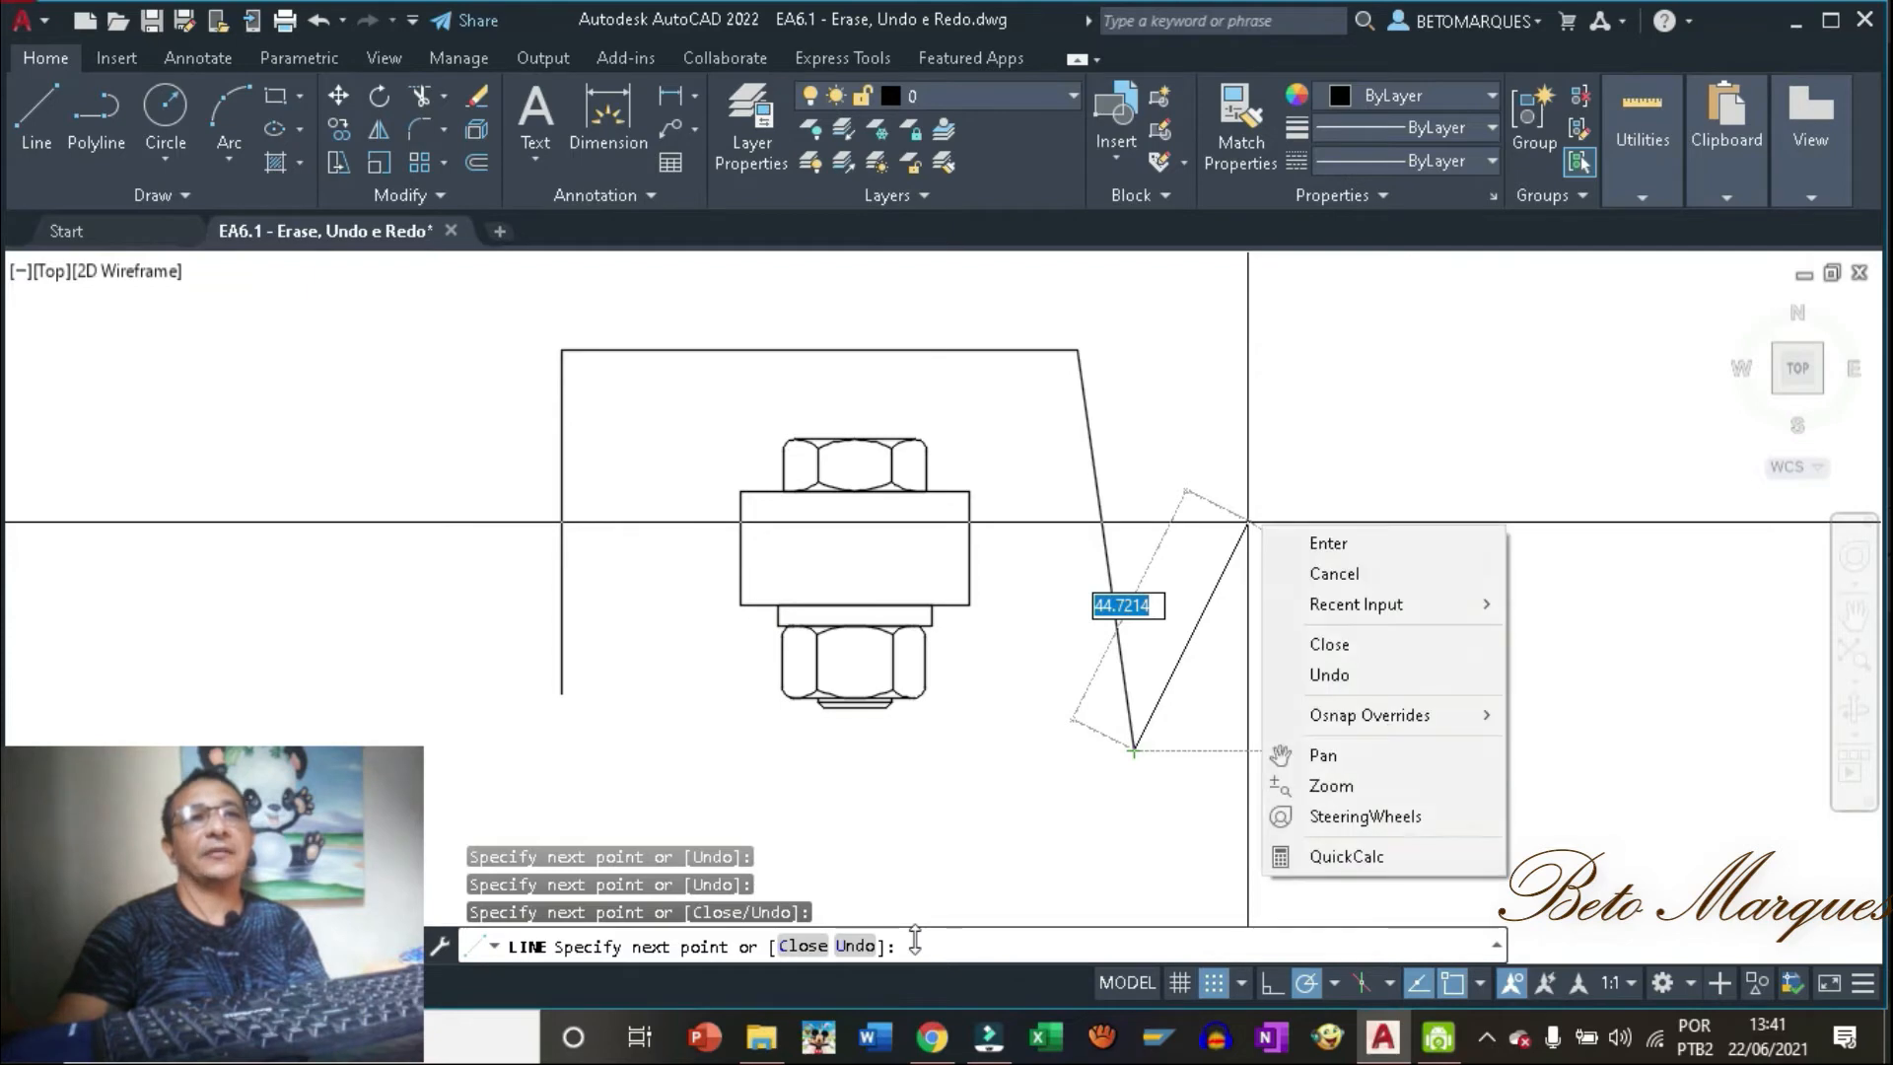
pyautogui.click(1331, 676)
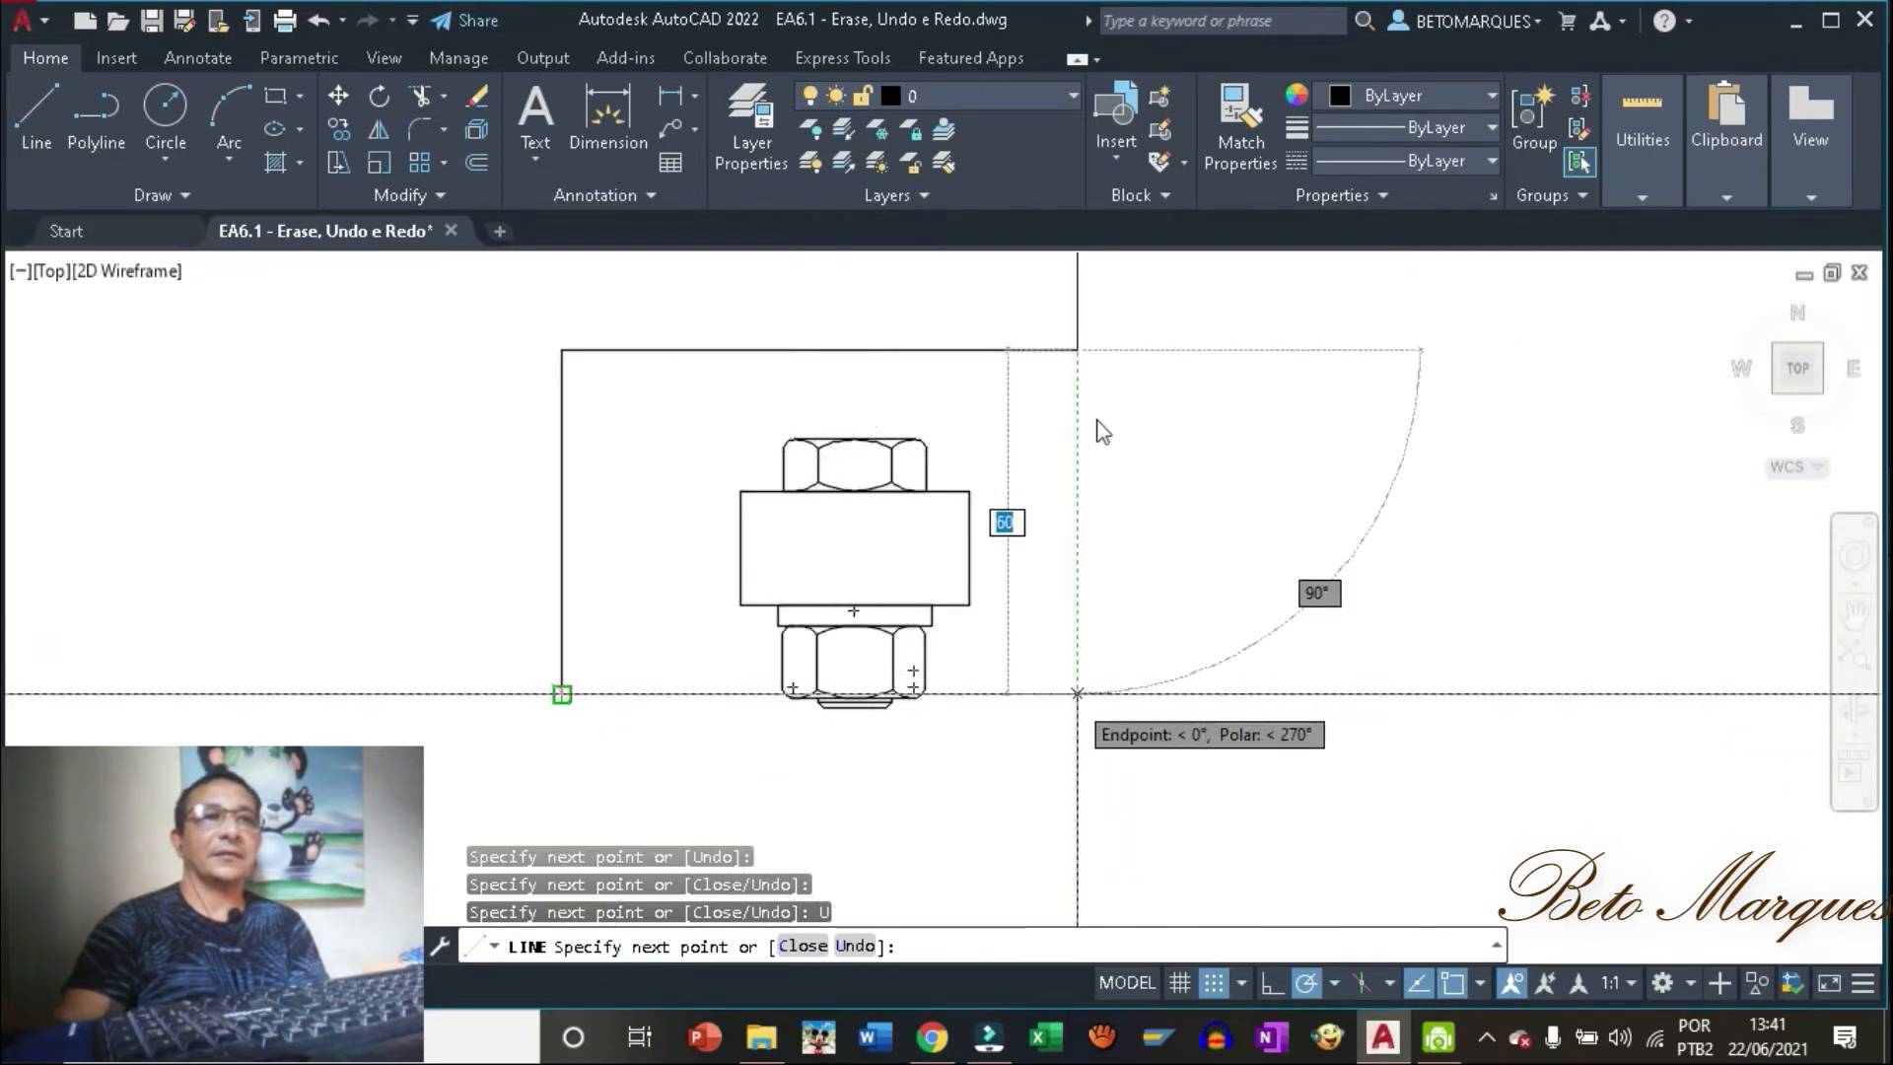
pyautogui.click(1077, 694)
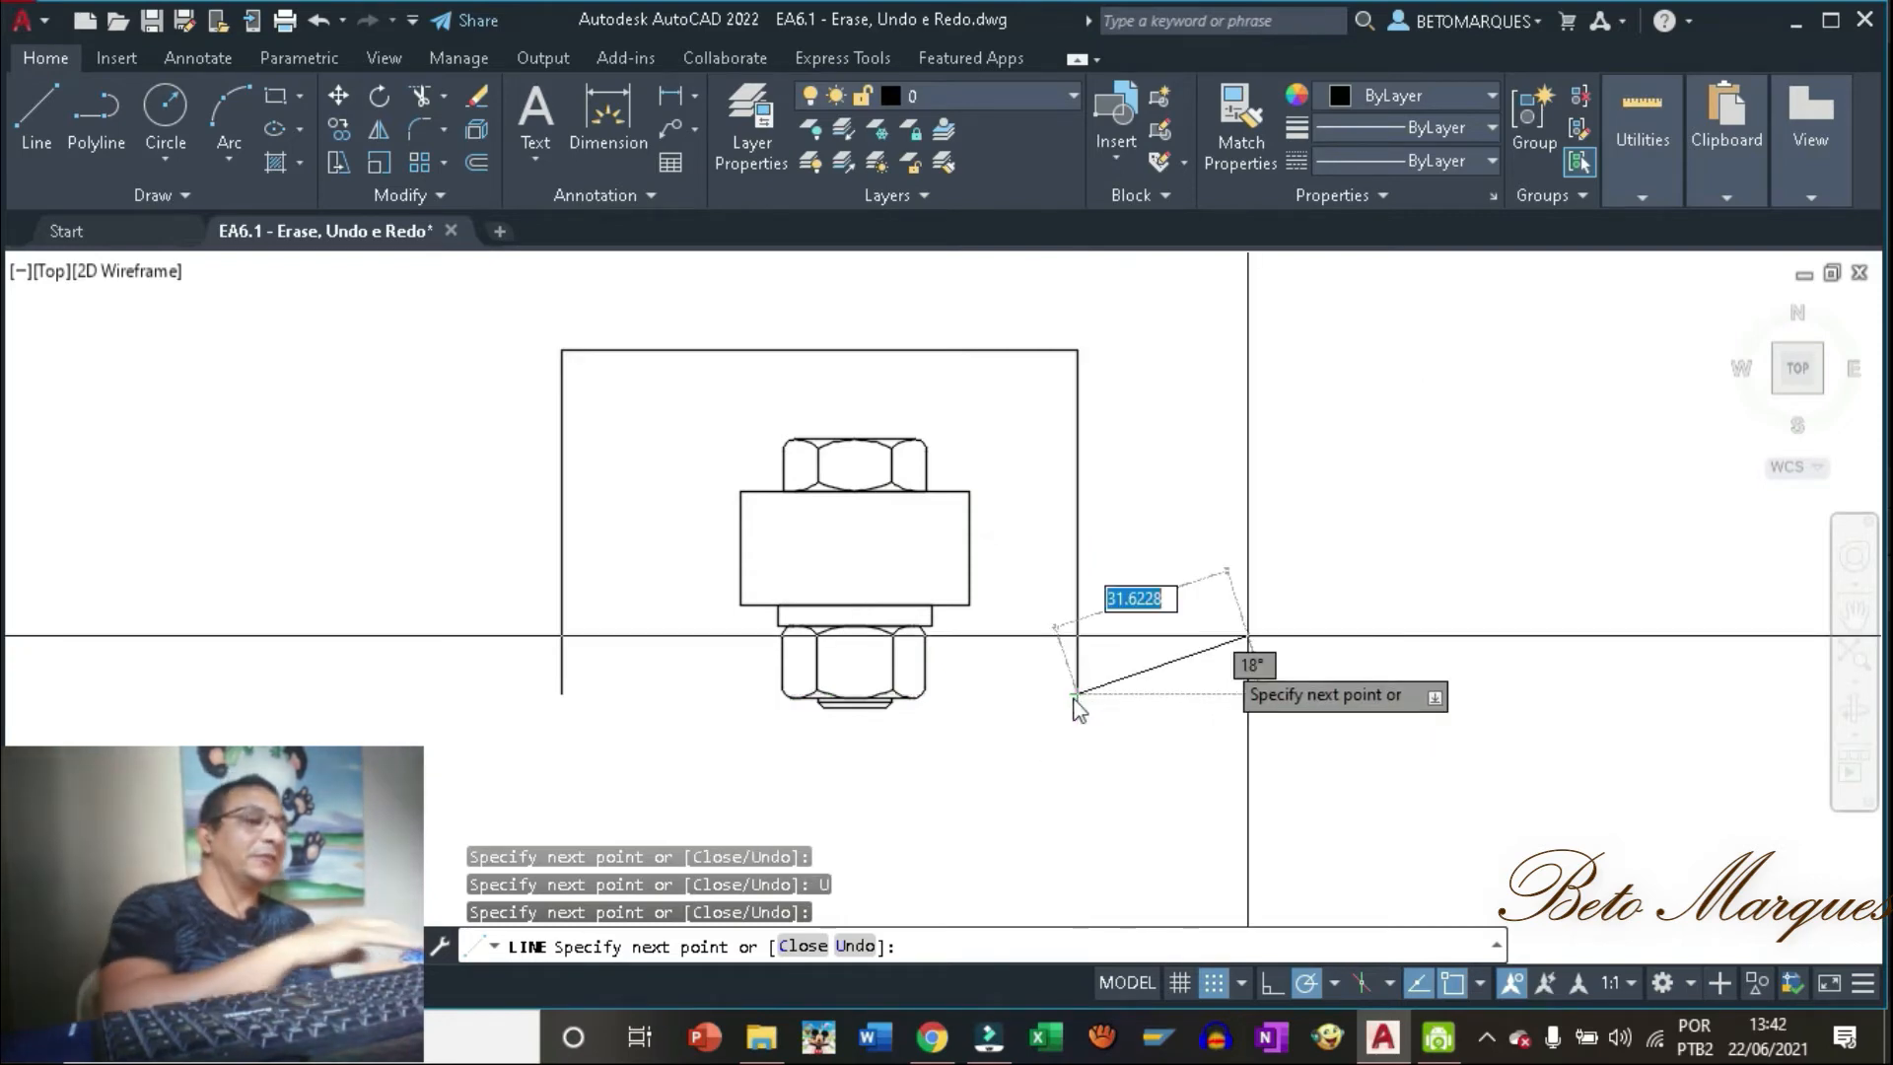
pyautogui.press('Escape')
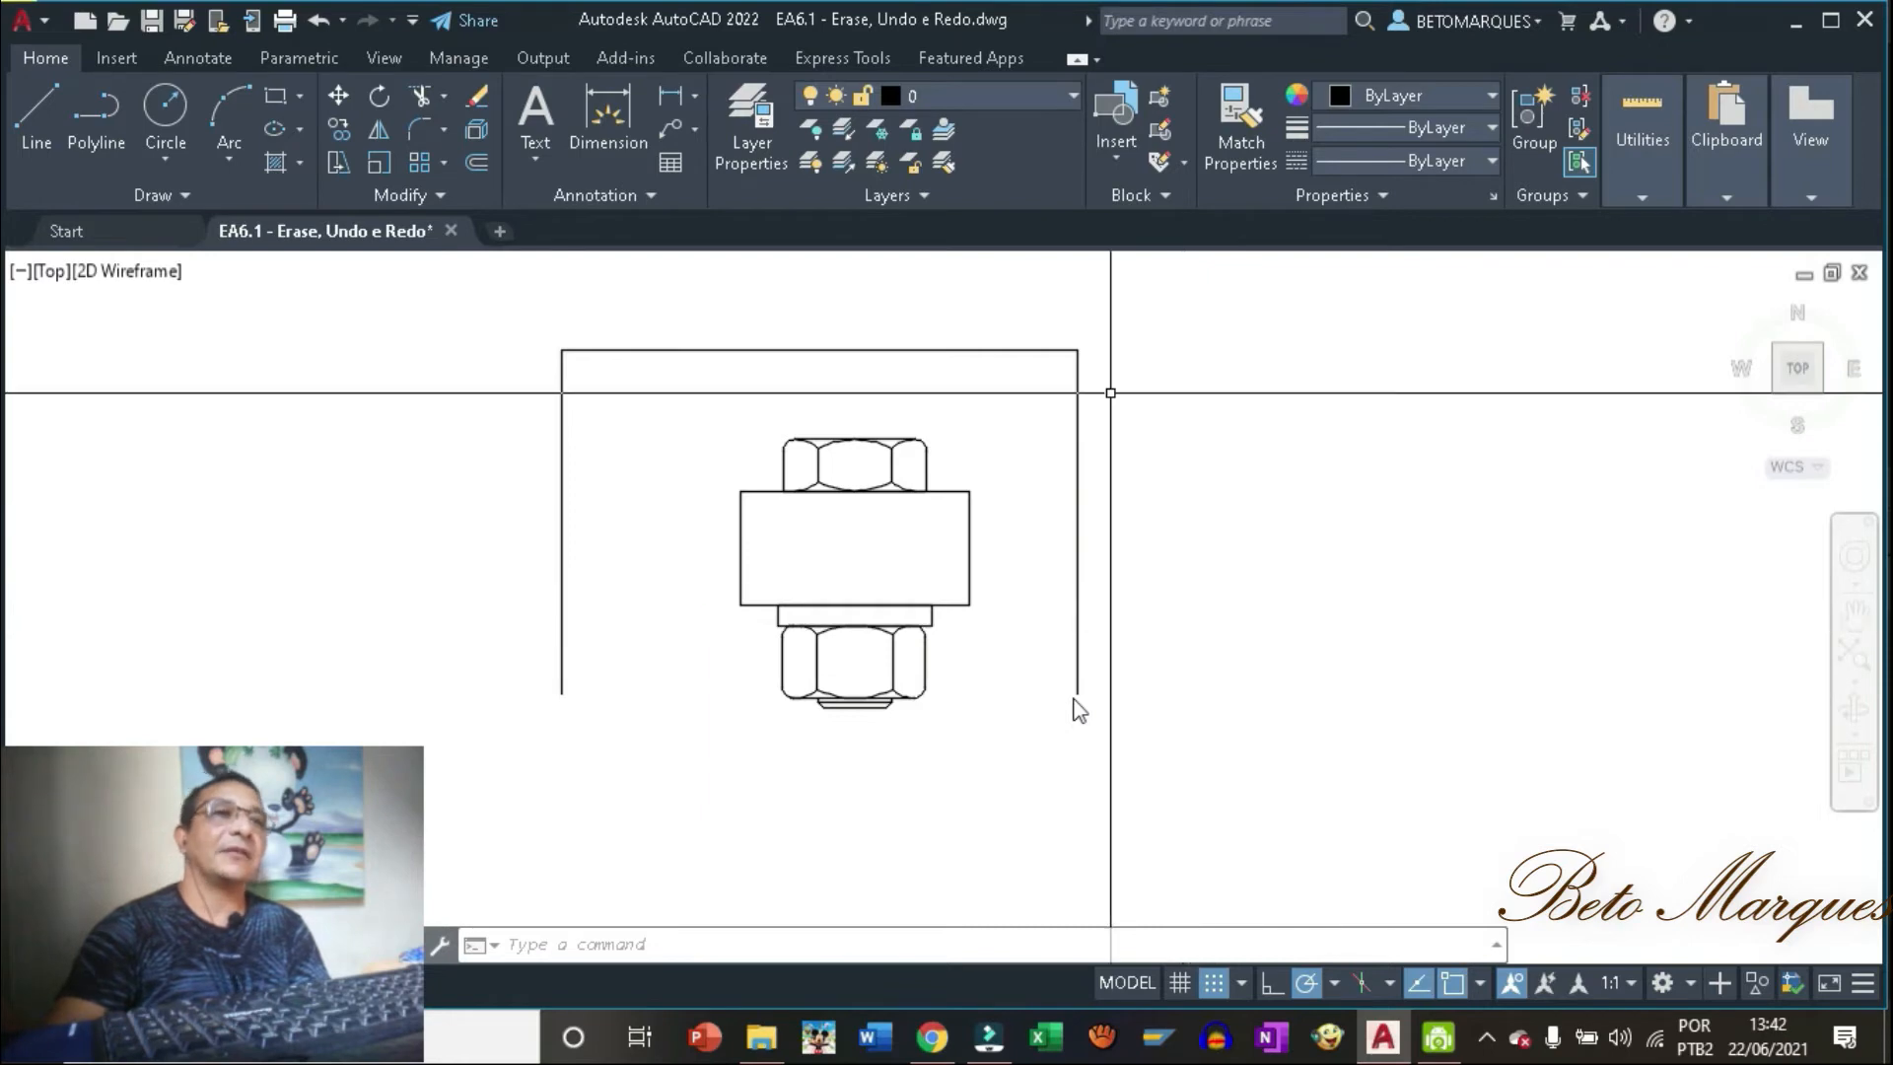
pyautogui.click(312, 17)
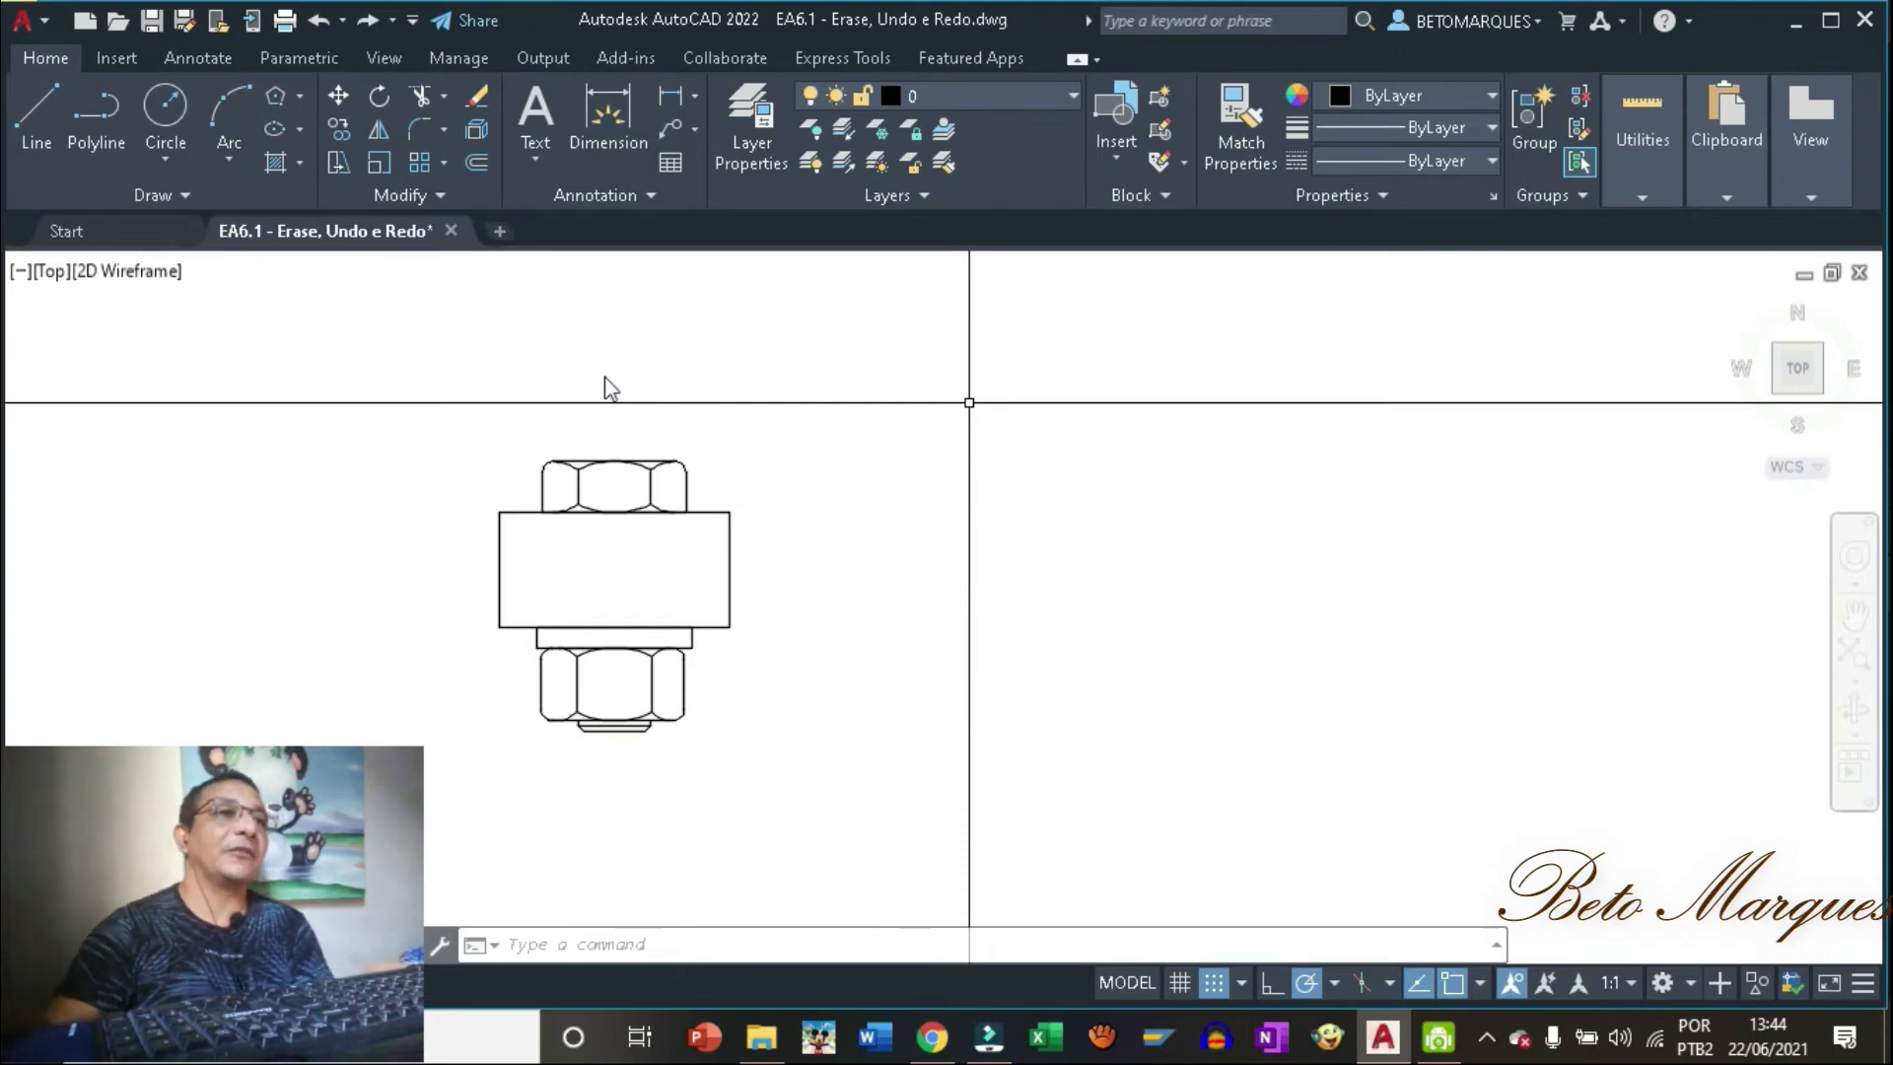
# Erase the bolt head from the top of the assembly with a window selection.
pyautogui.click(477, 95)
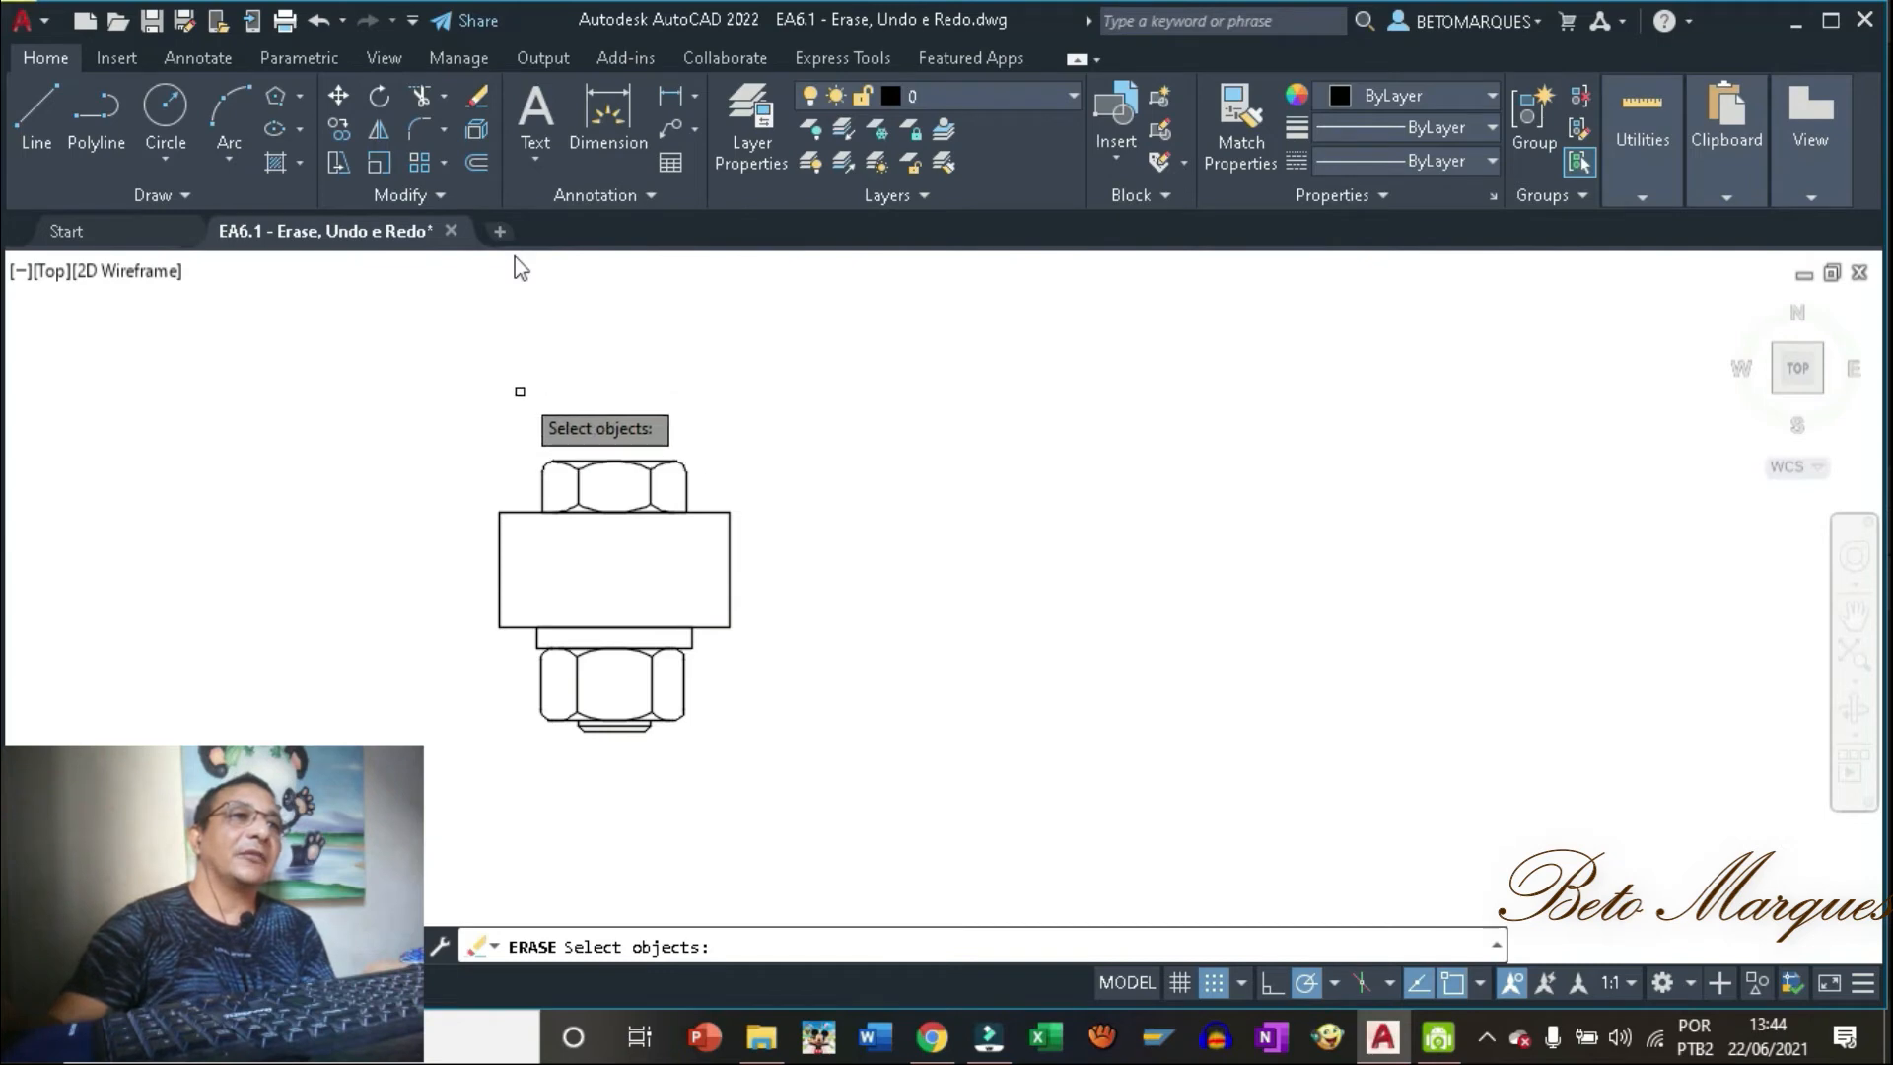
pyautogui.click(503, 384)
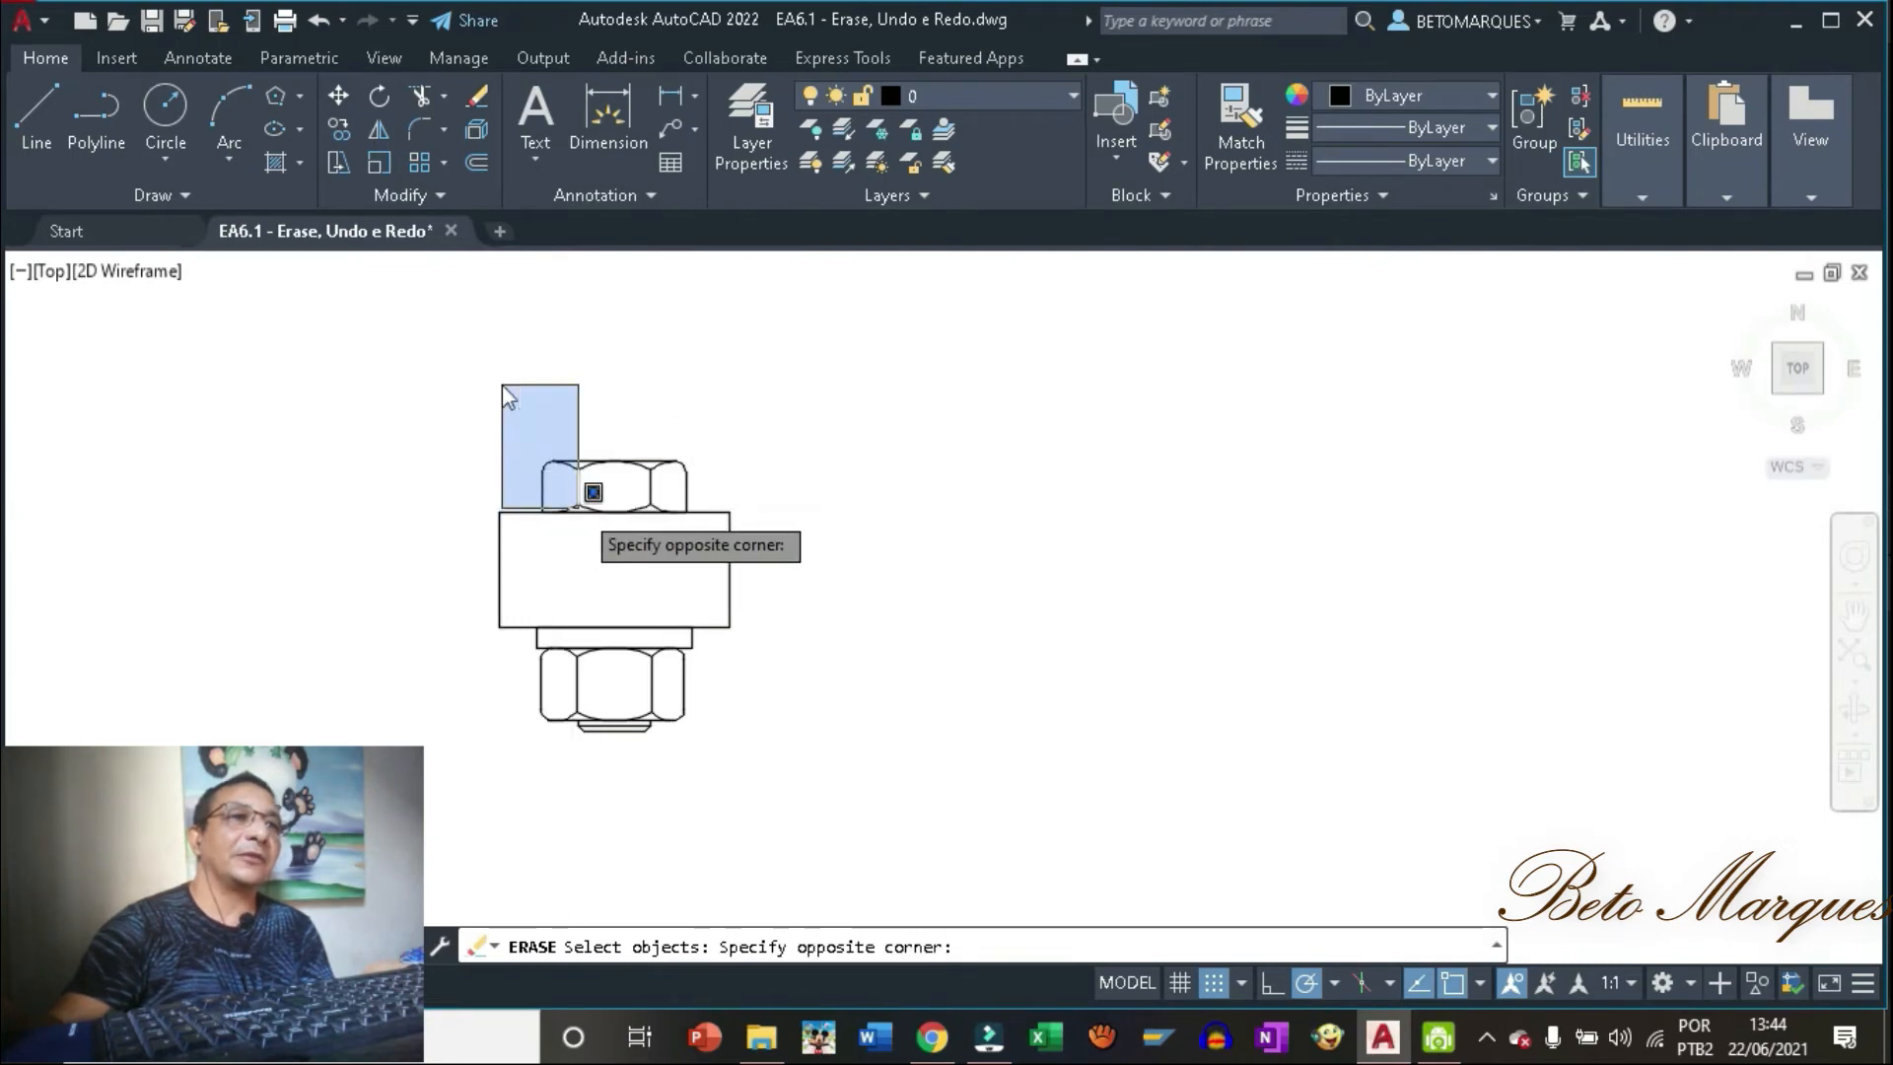
pyautogui.click(696, 521)
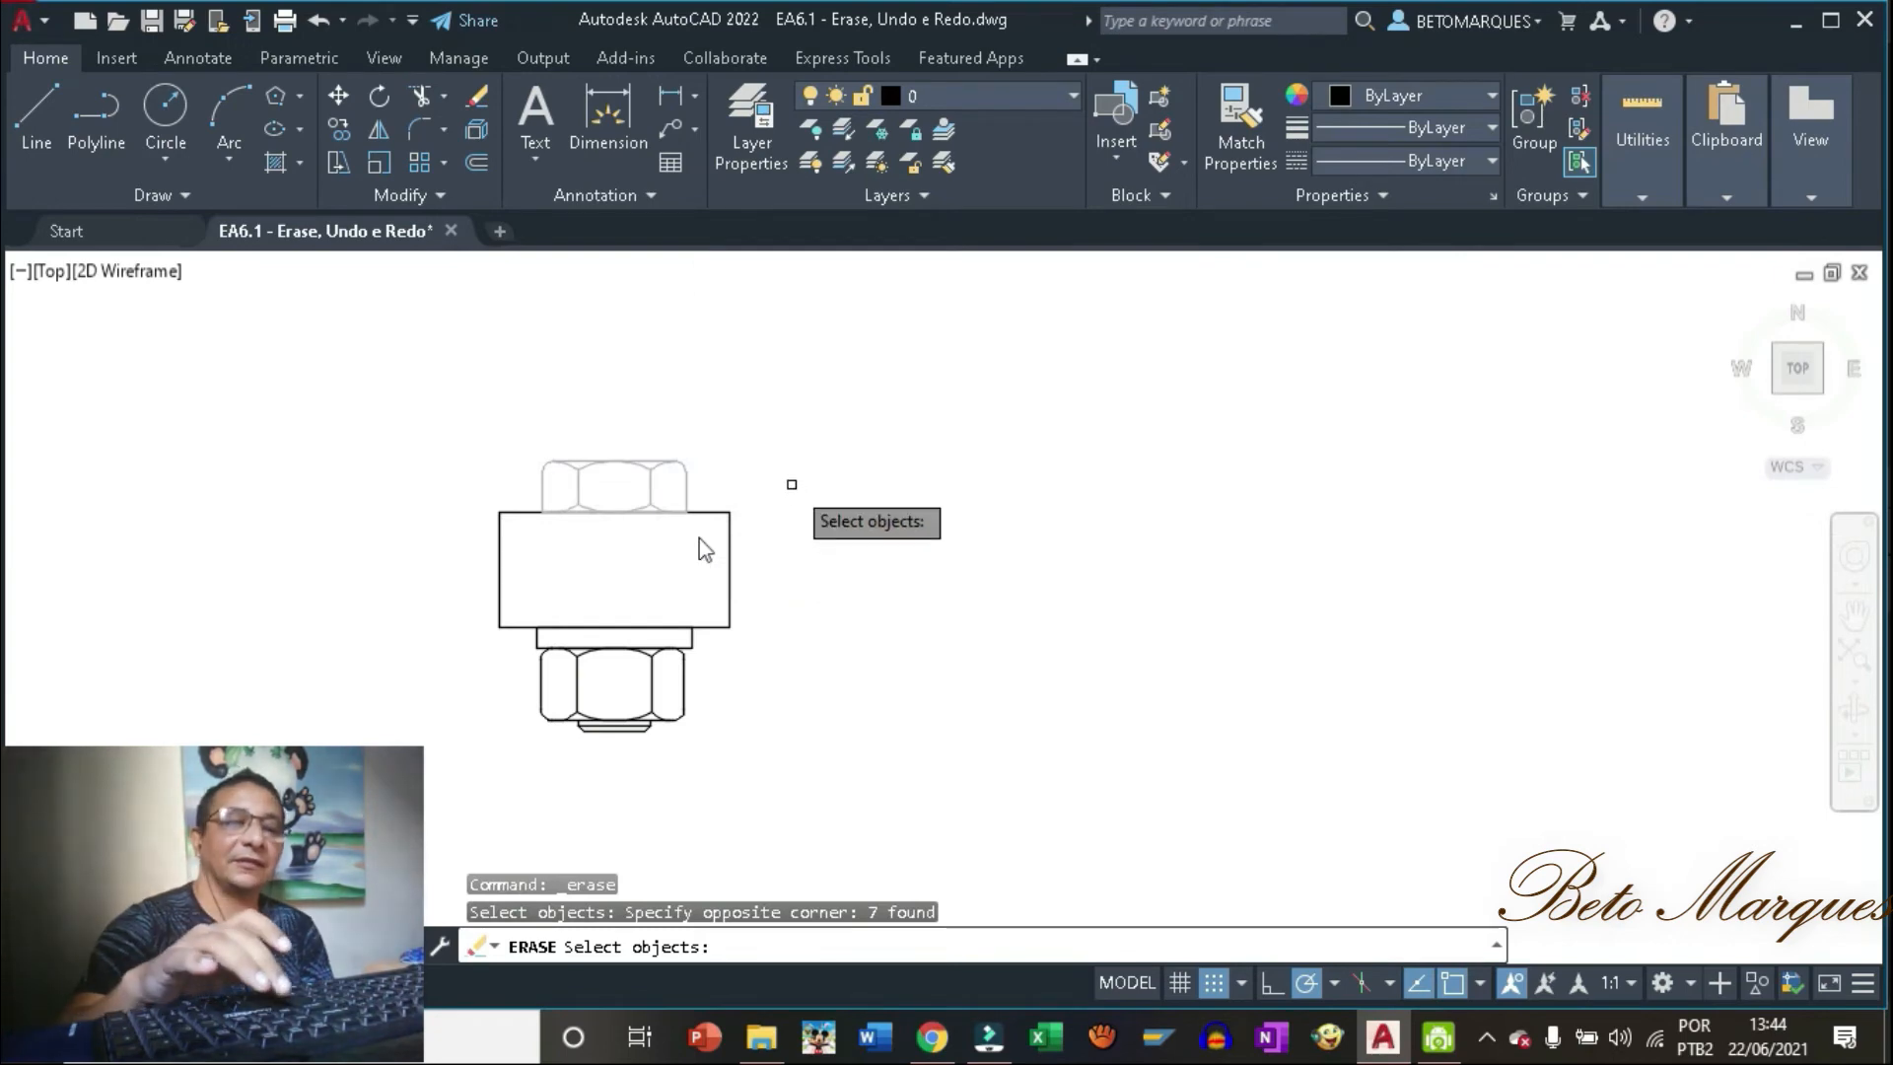
pyautogui.press('Return')
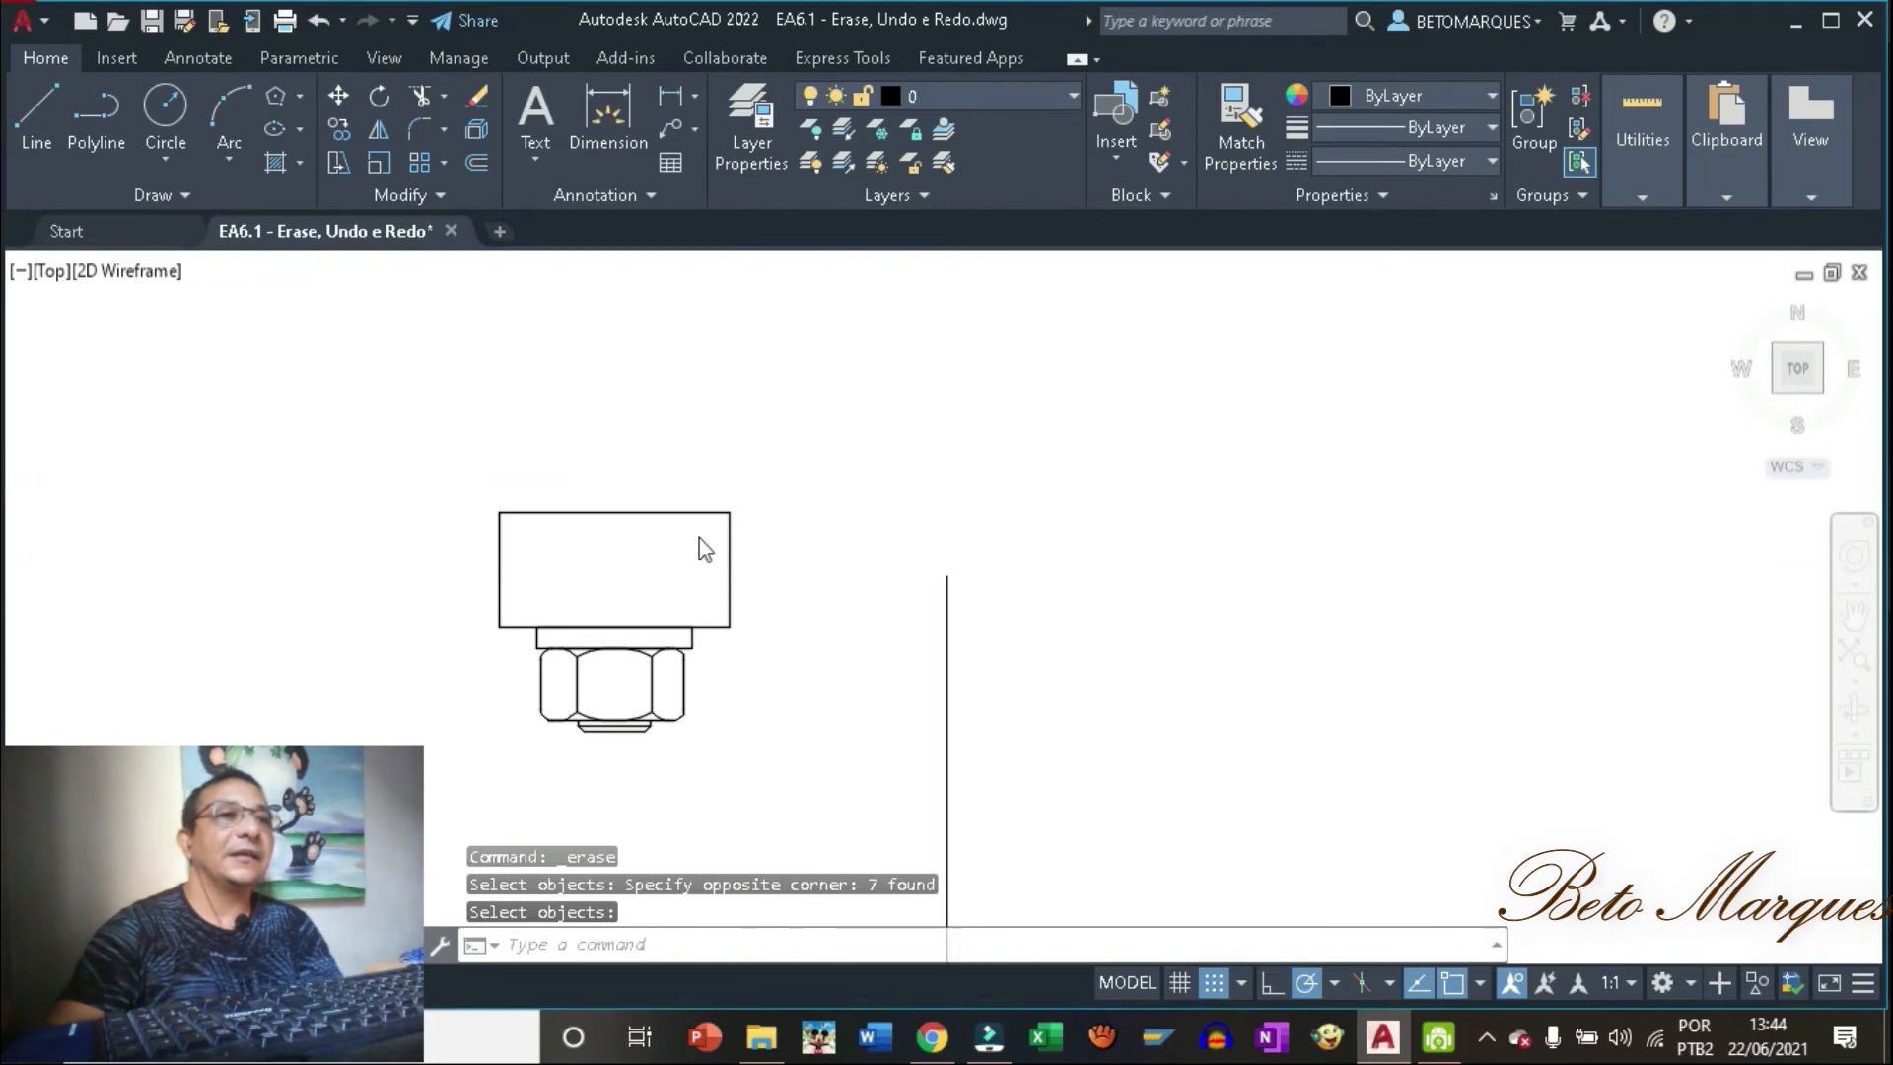
# Draw a circle with a radius of about 14 units in the empty area beside the bolt assembly.
pyautogui.click(166, 106)
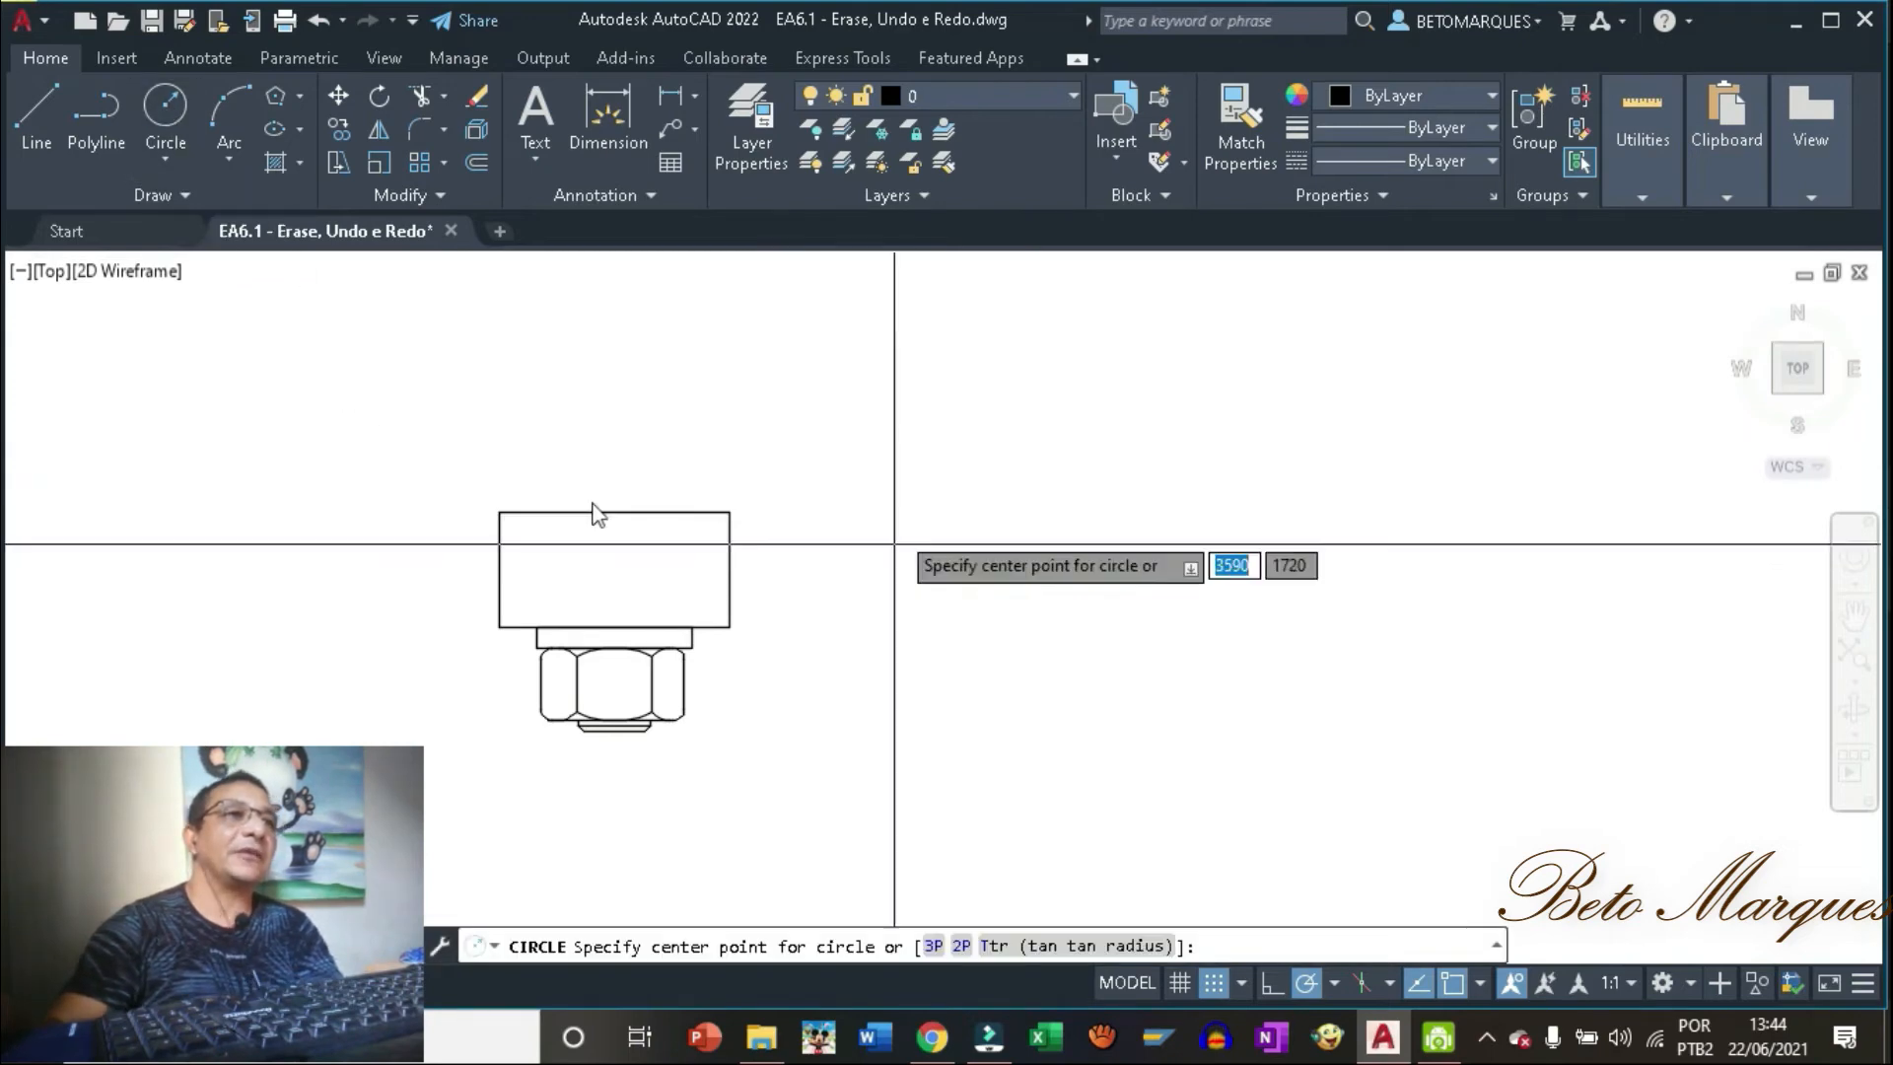
pyautogui.click(1007, 543)
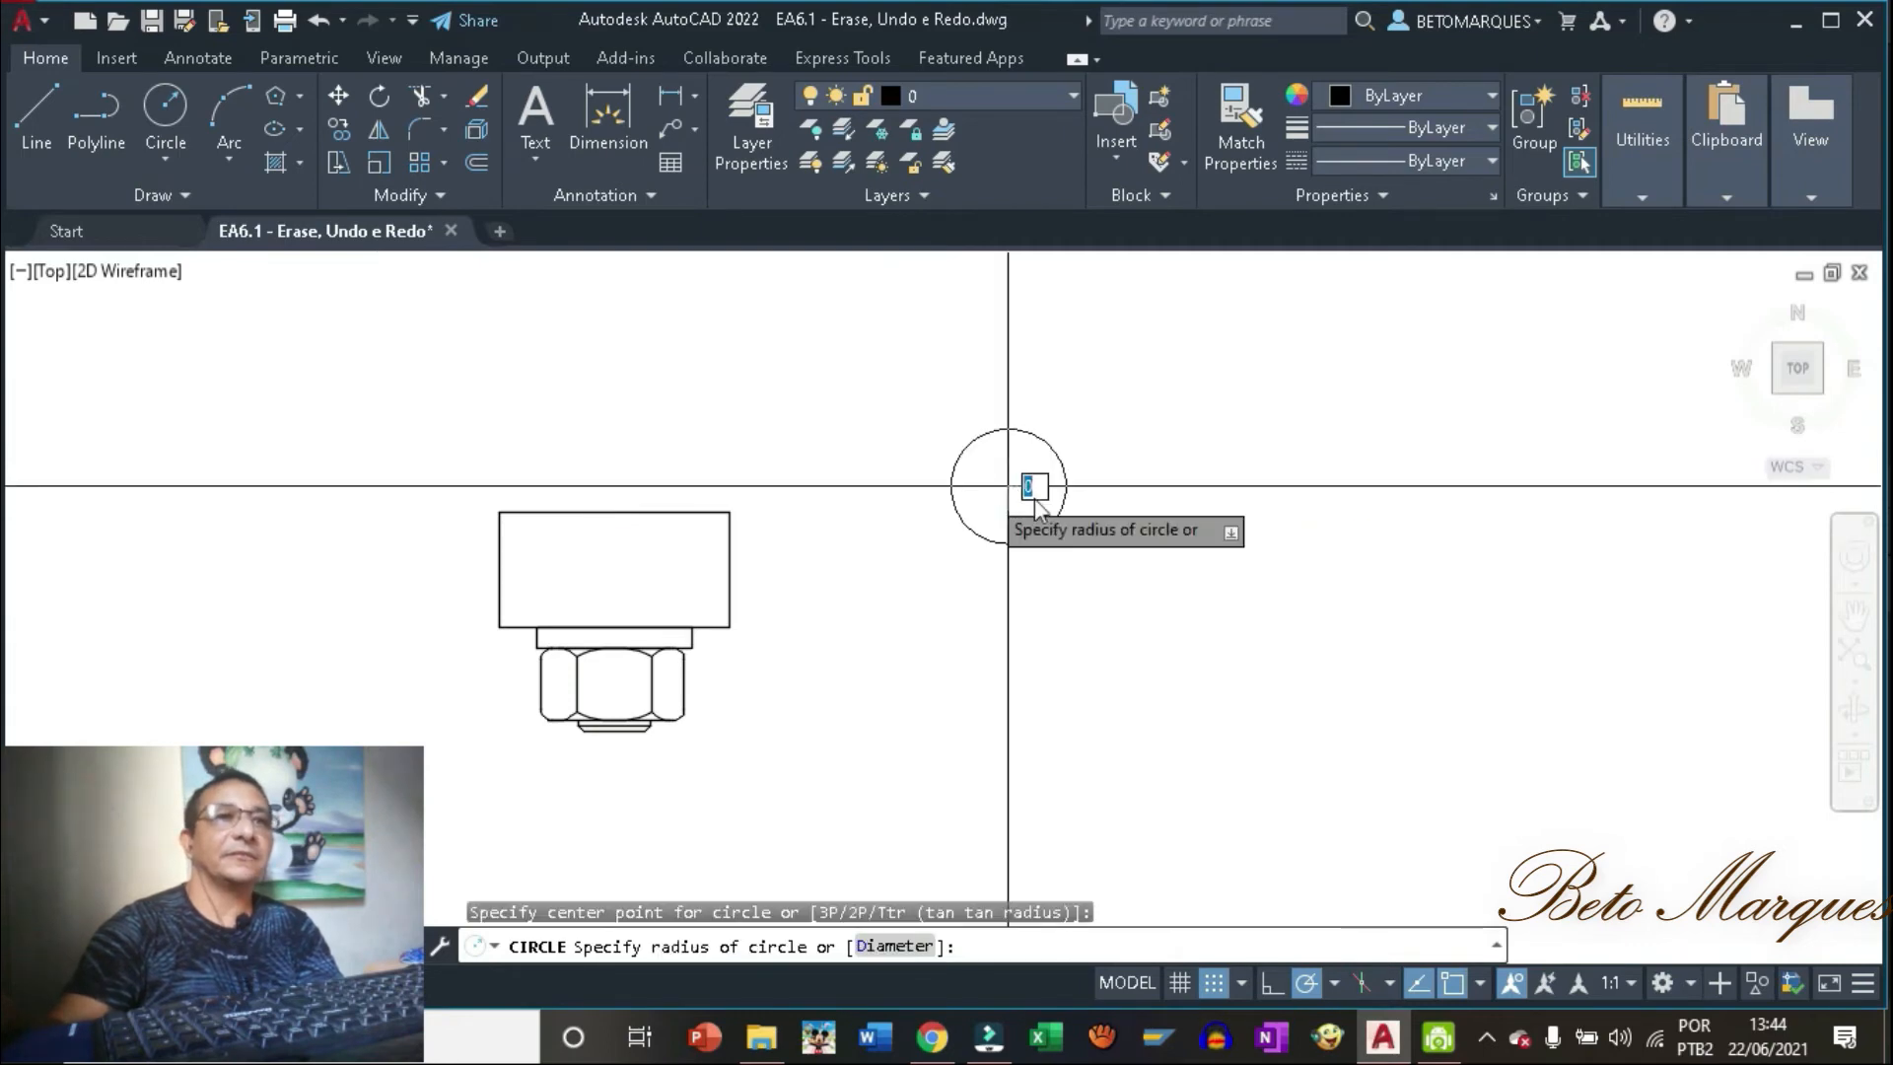
pyautogui.click(1007, 485)
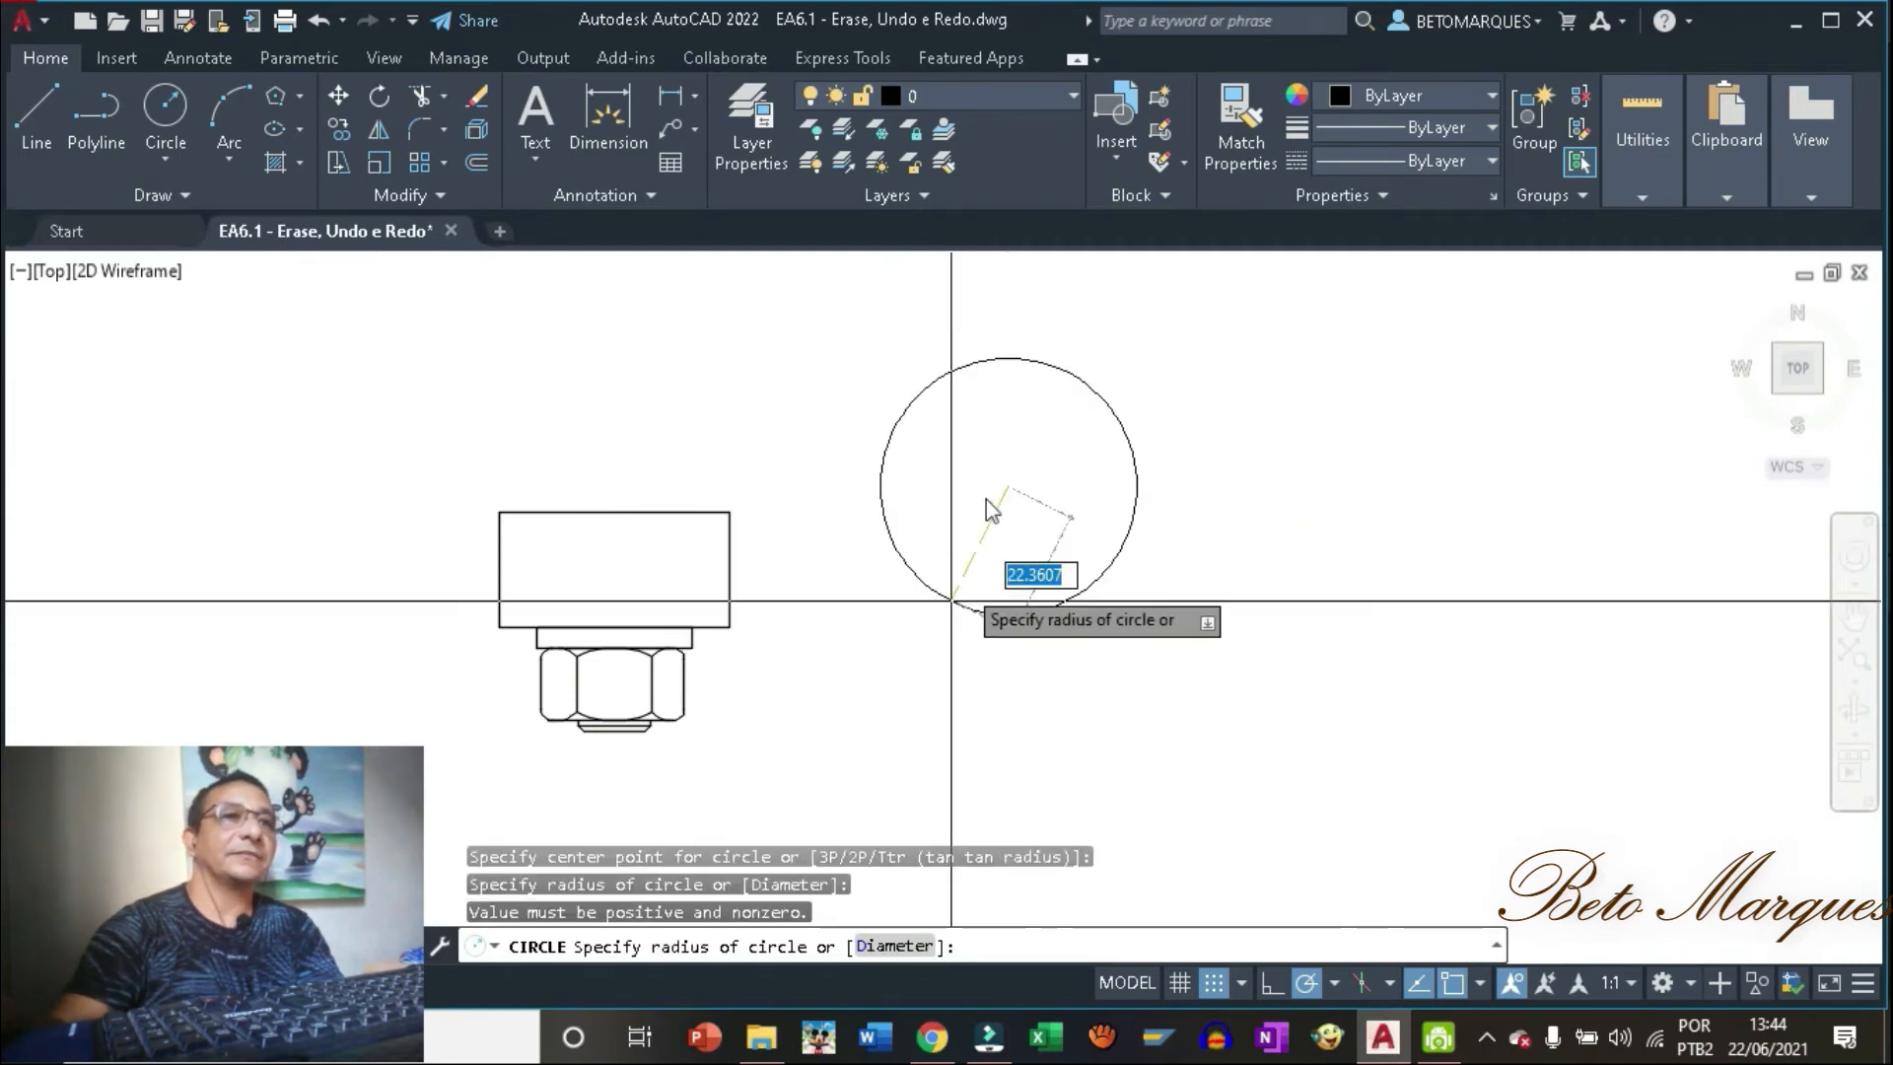
pyautogui.click(960, 552)
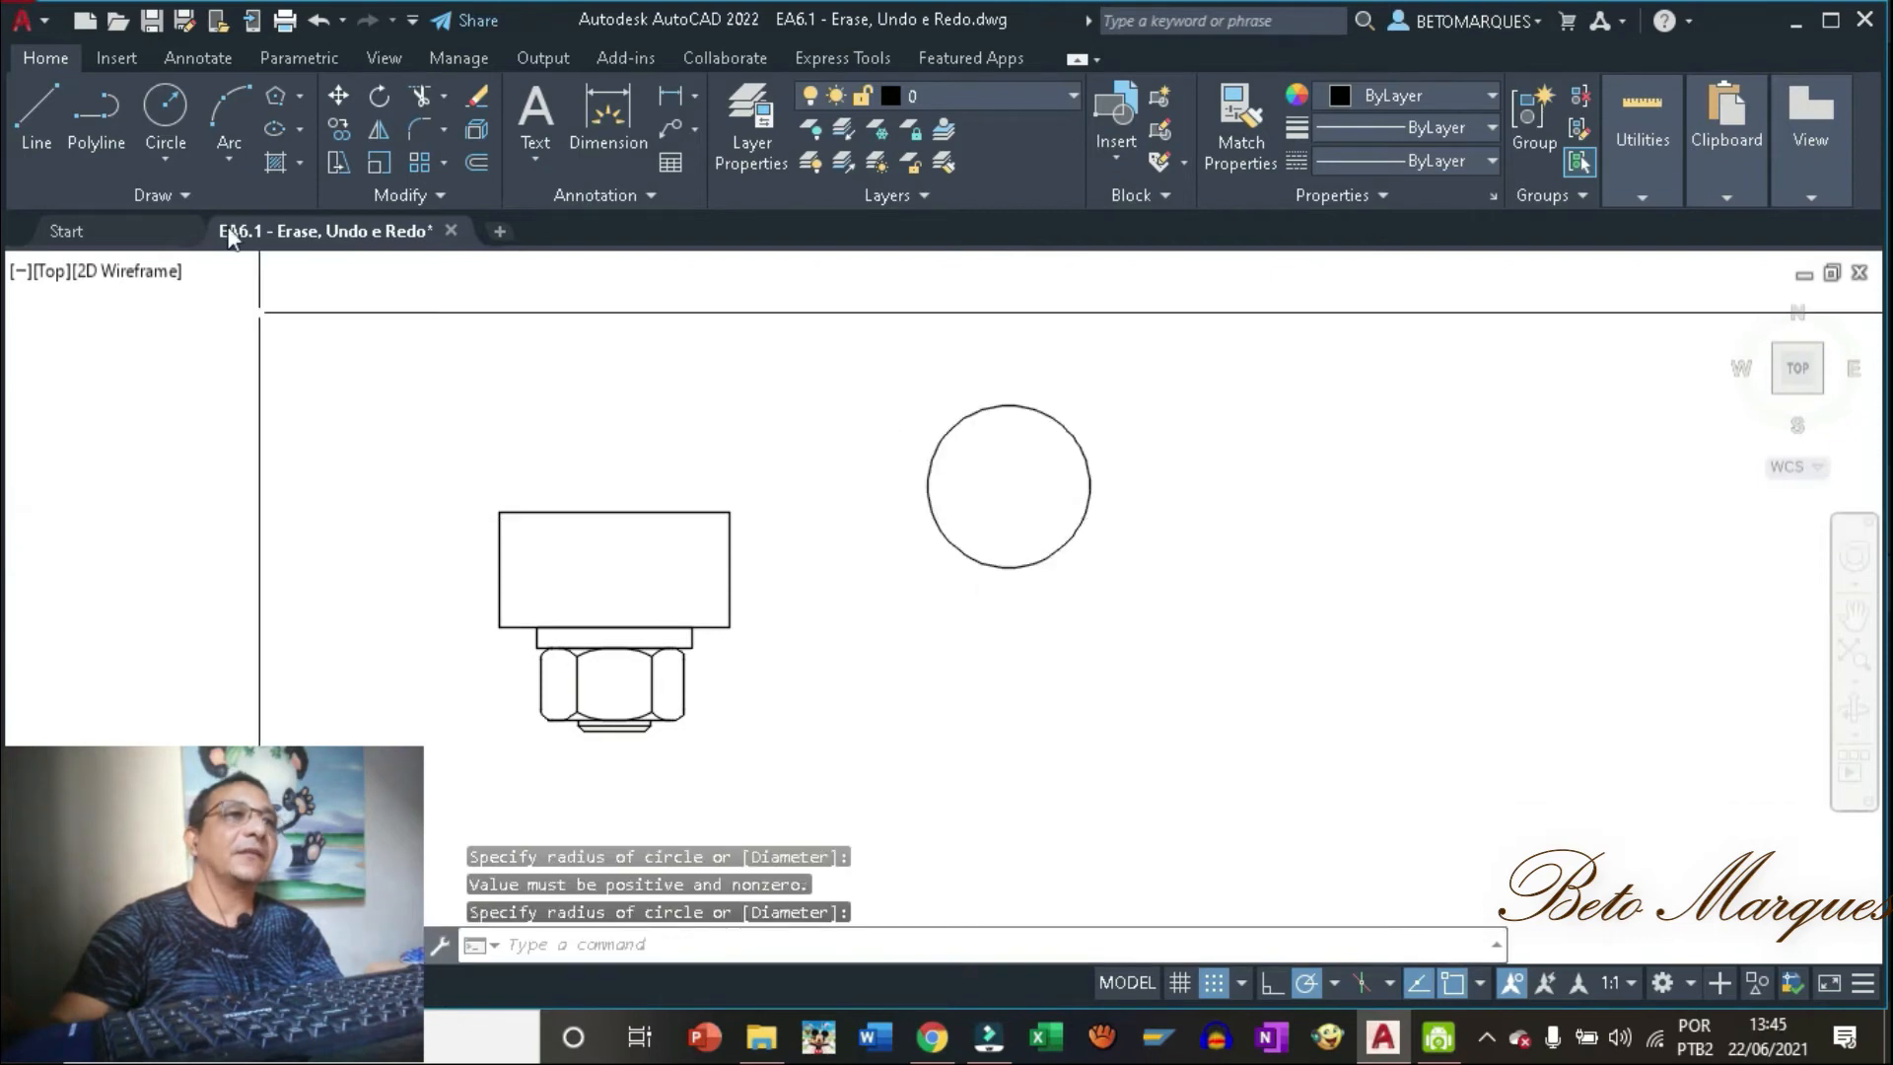
# Draw a center-type ellipse from the circle's centre, with a 30-unit horizontal half-axis and a vertical half-axis of about 14.14 units.
pyautogui.click(298, 125)
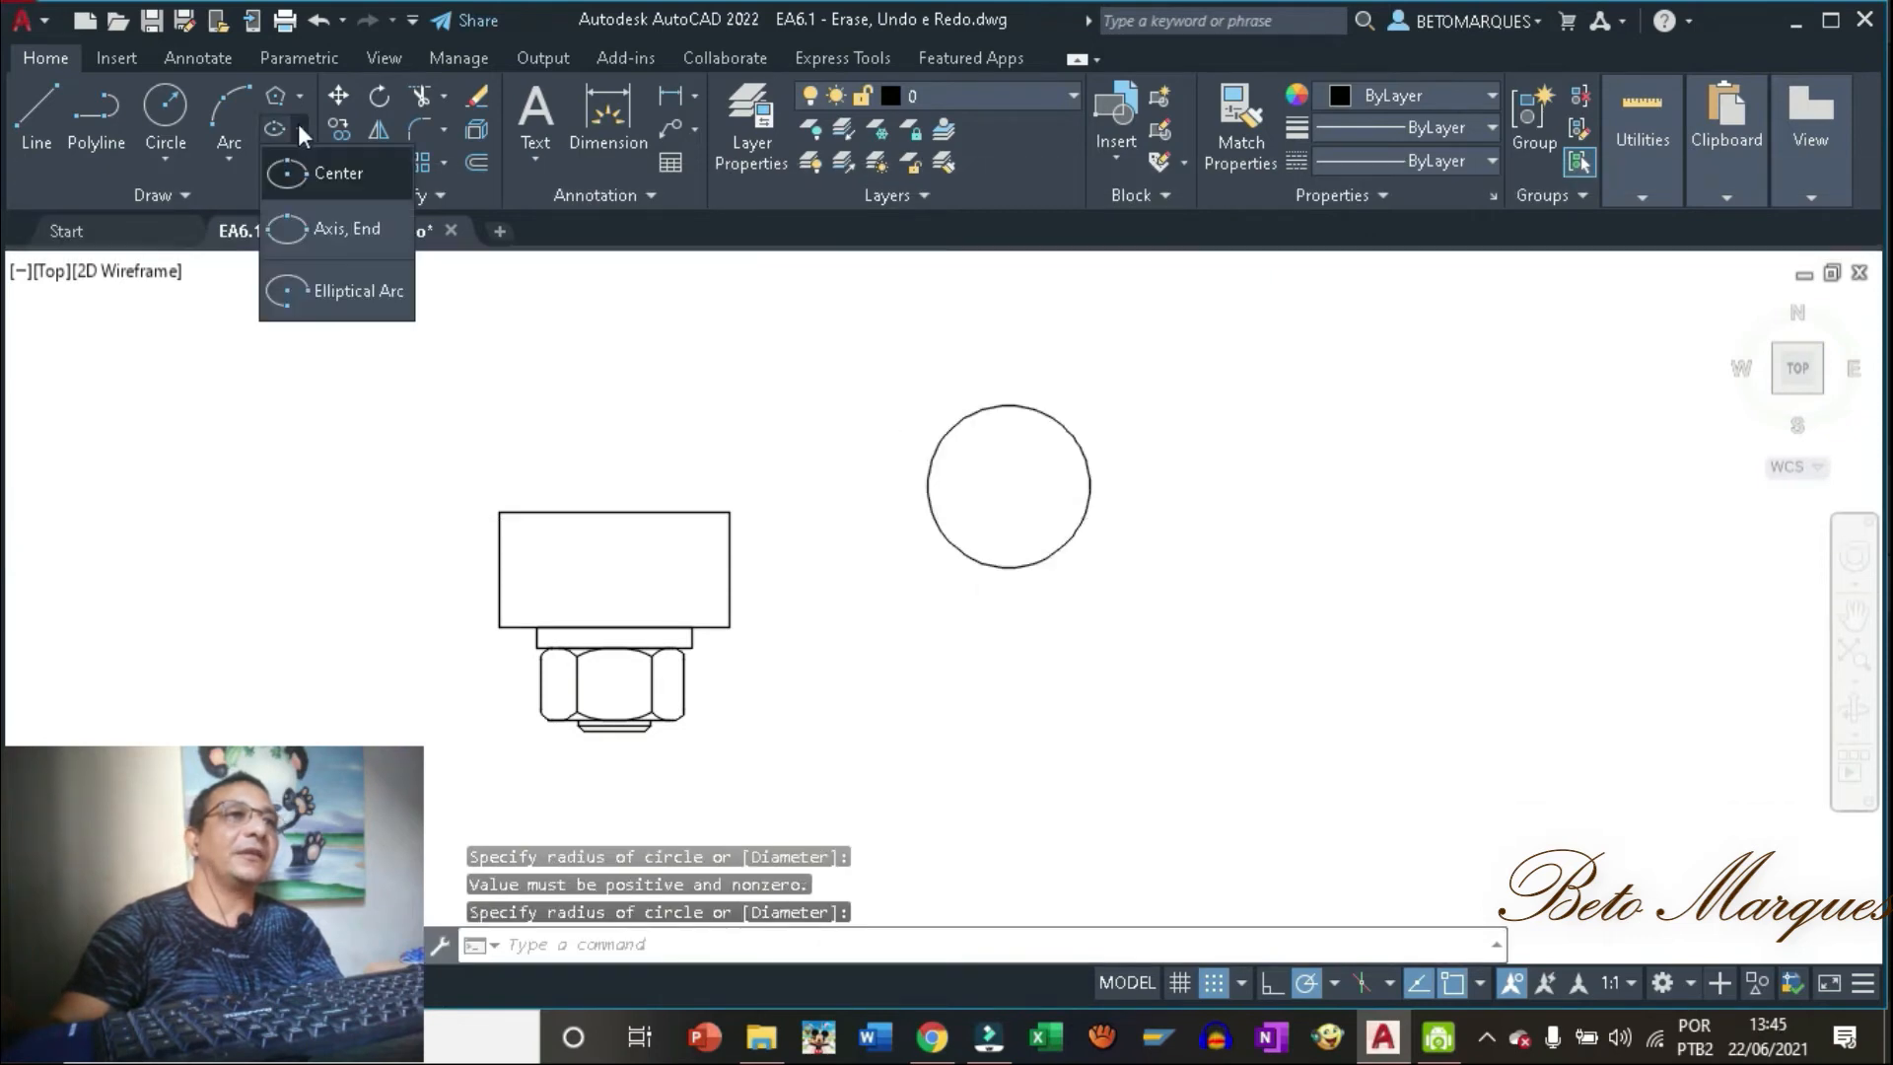
pyautogui.click(295, 172)
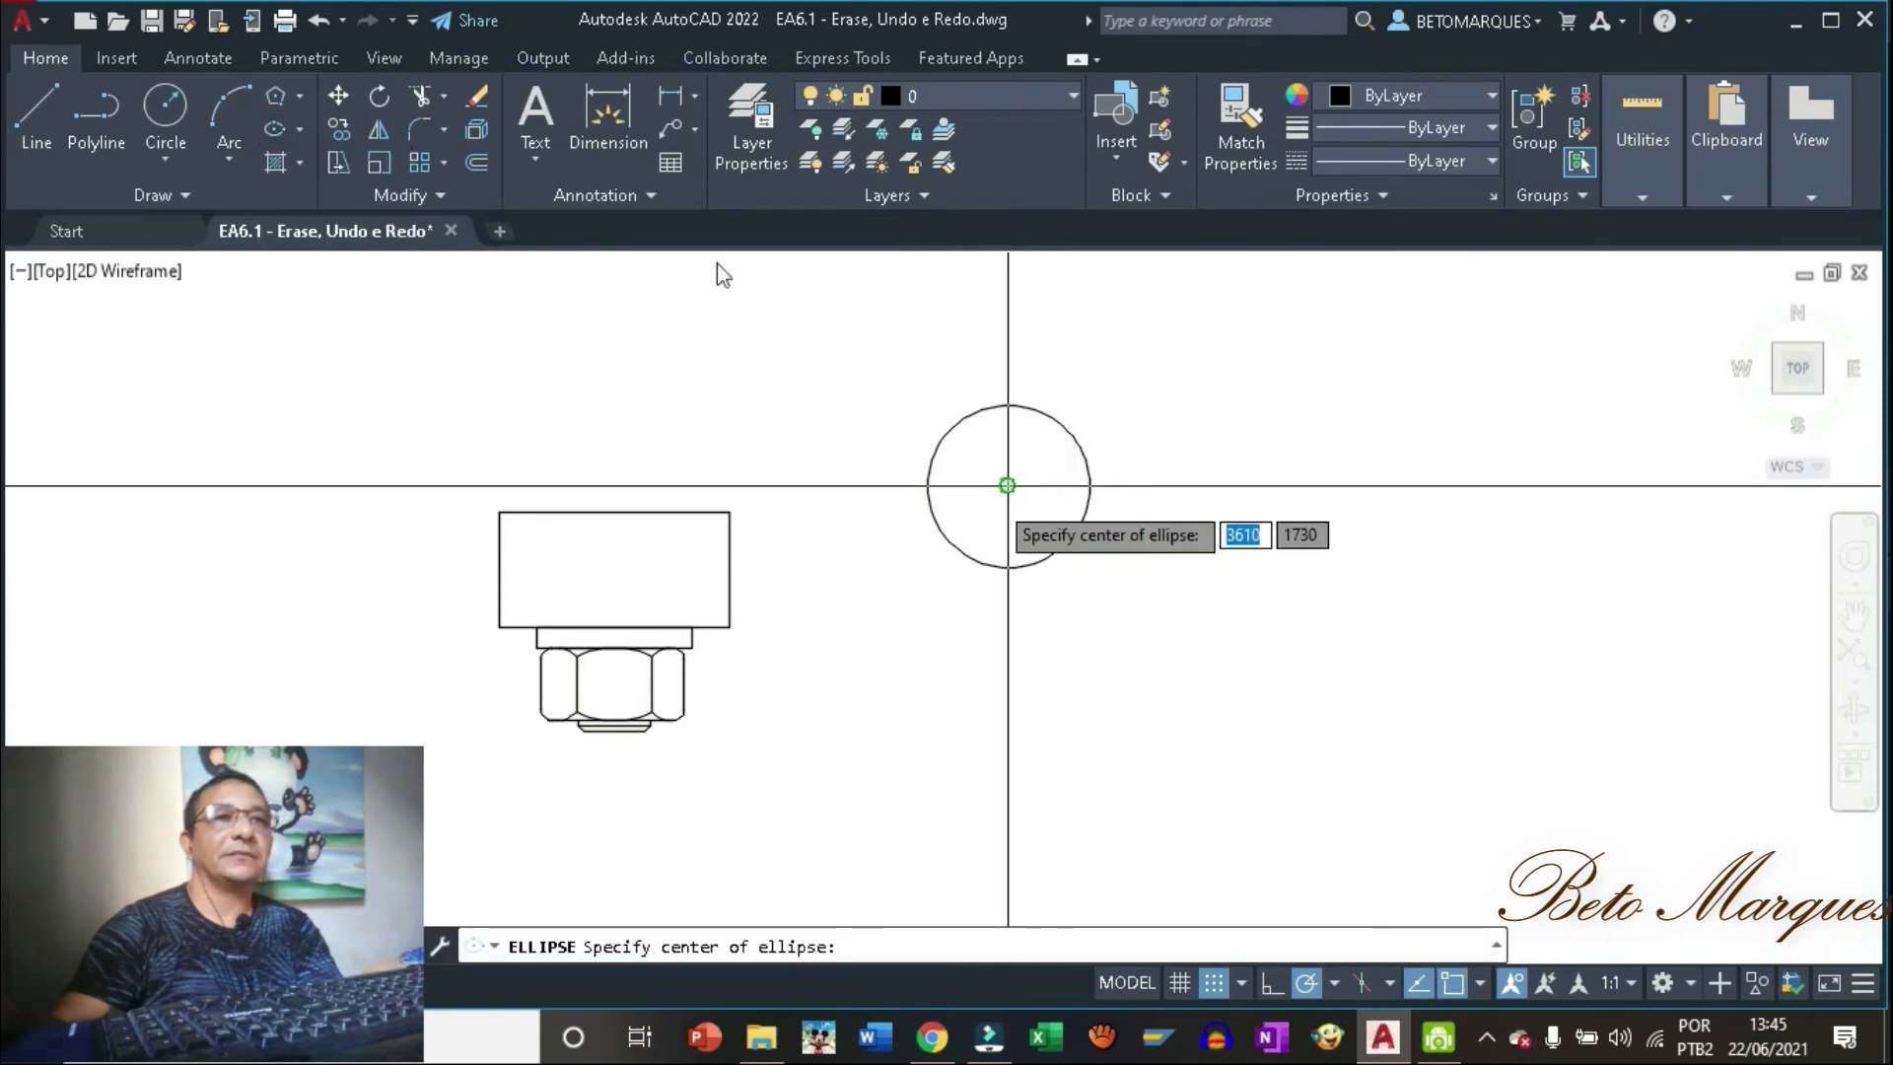
pyautogui.click(1007, 485)
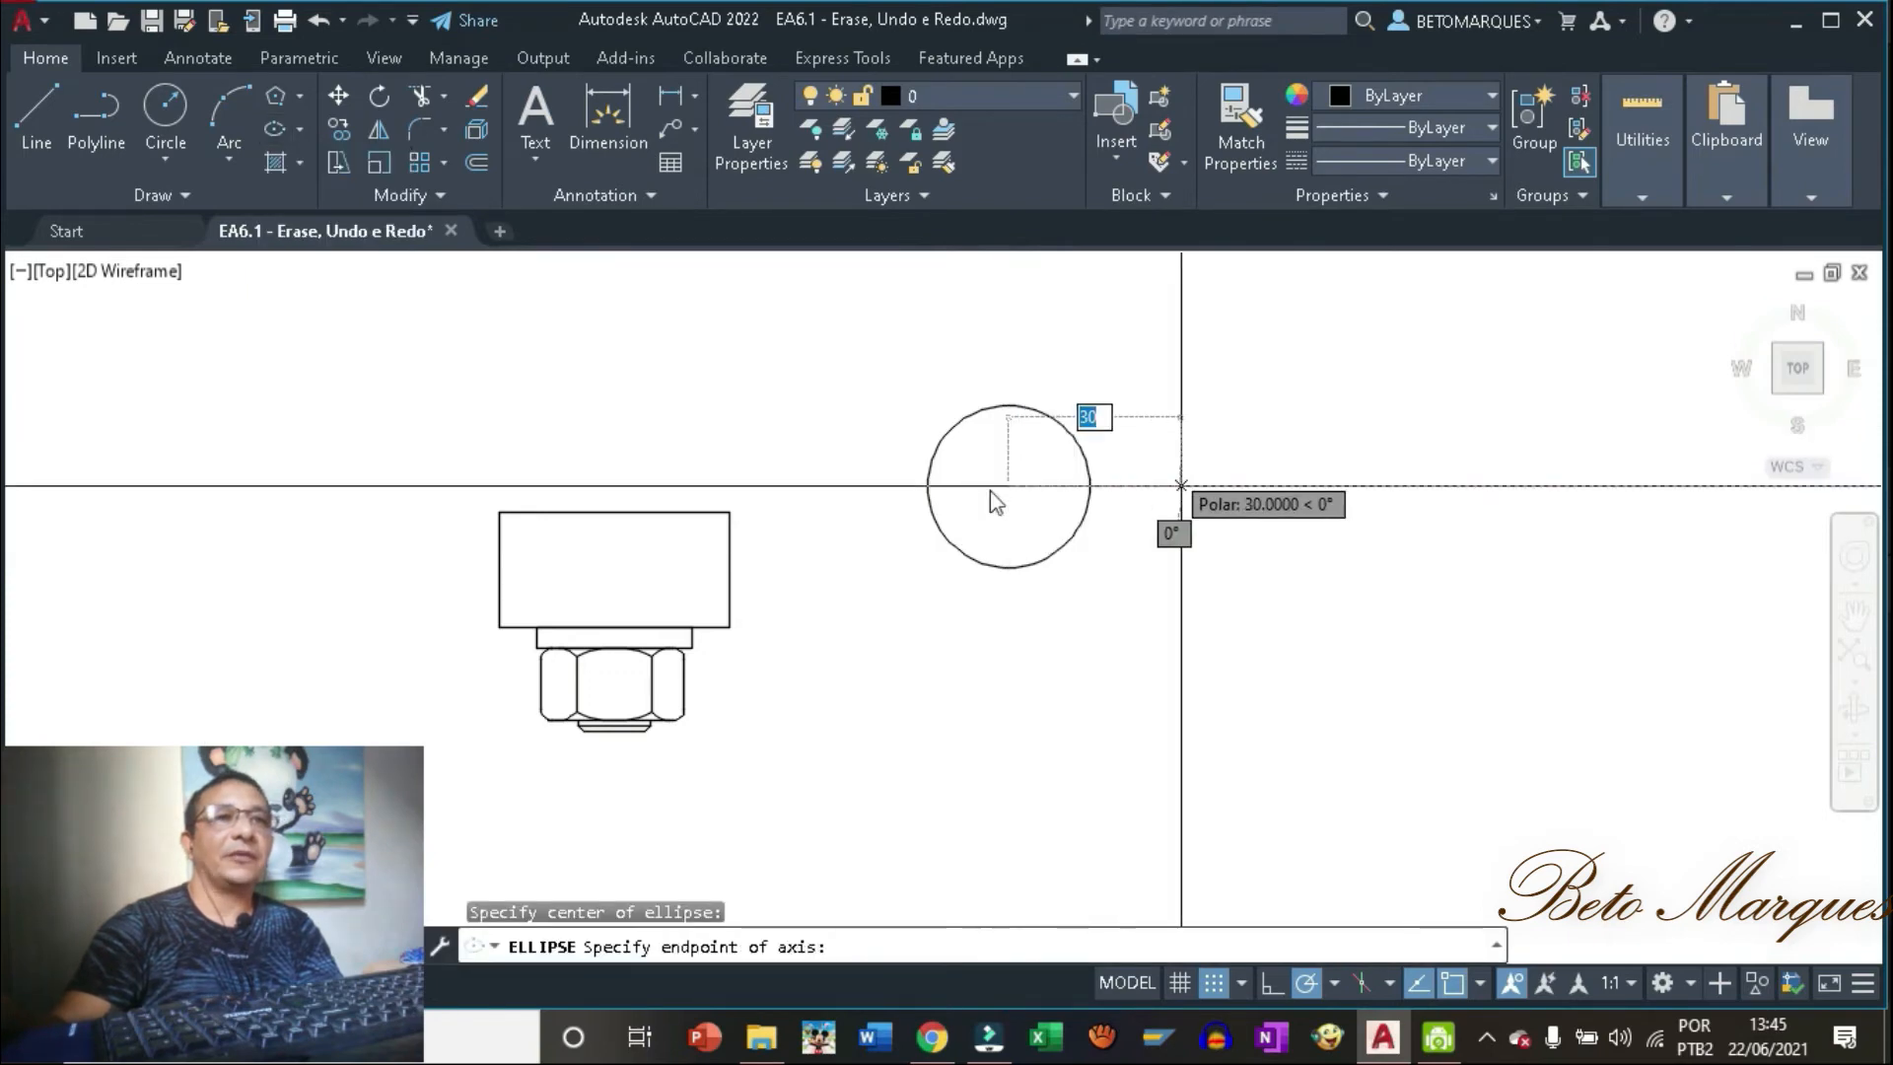
pyautogui.click(1179, 485)
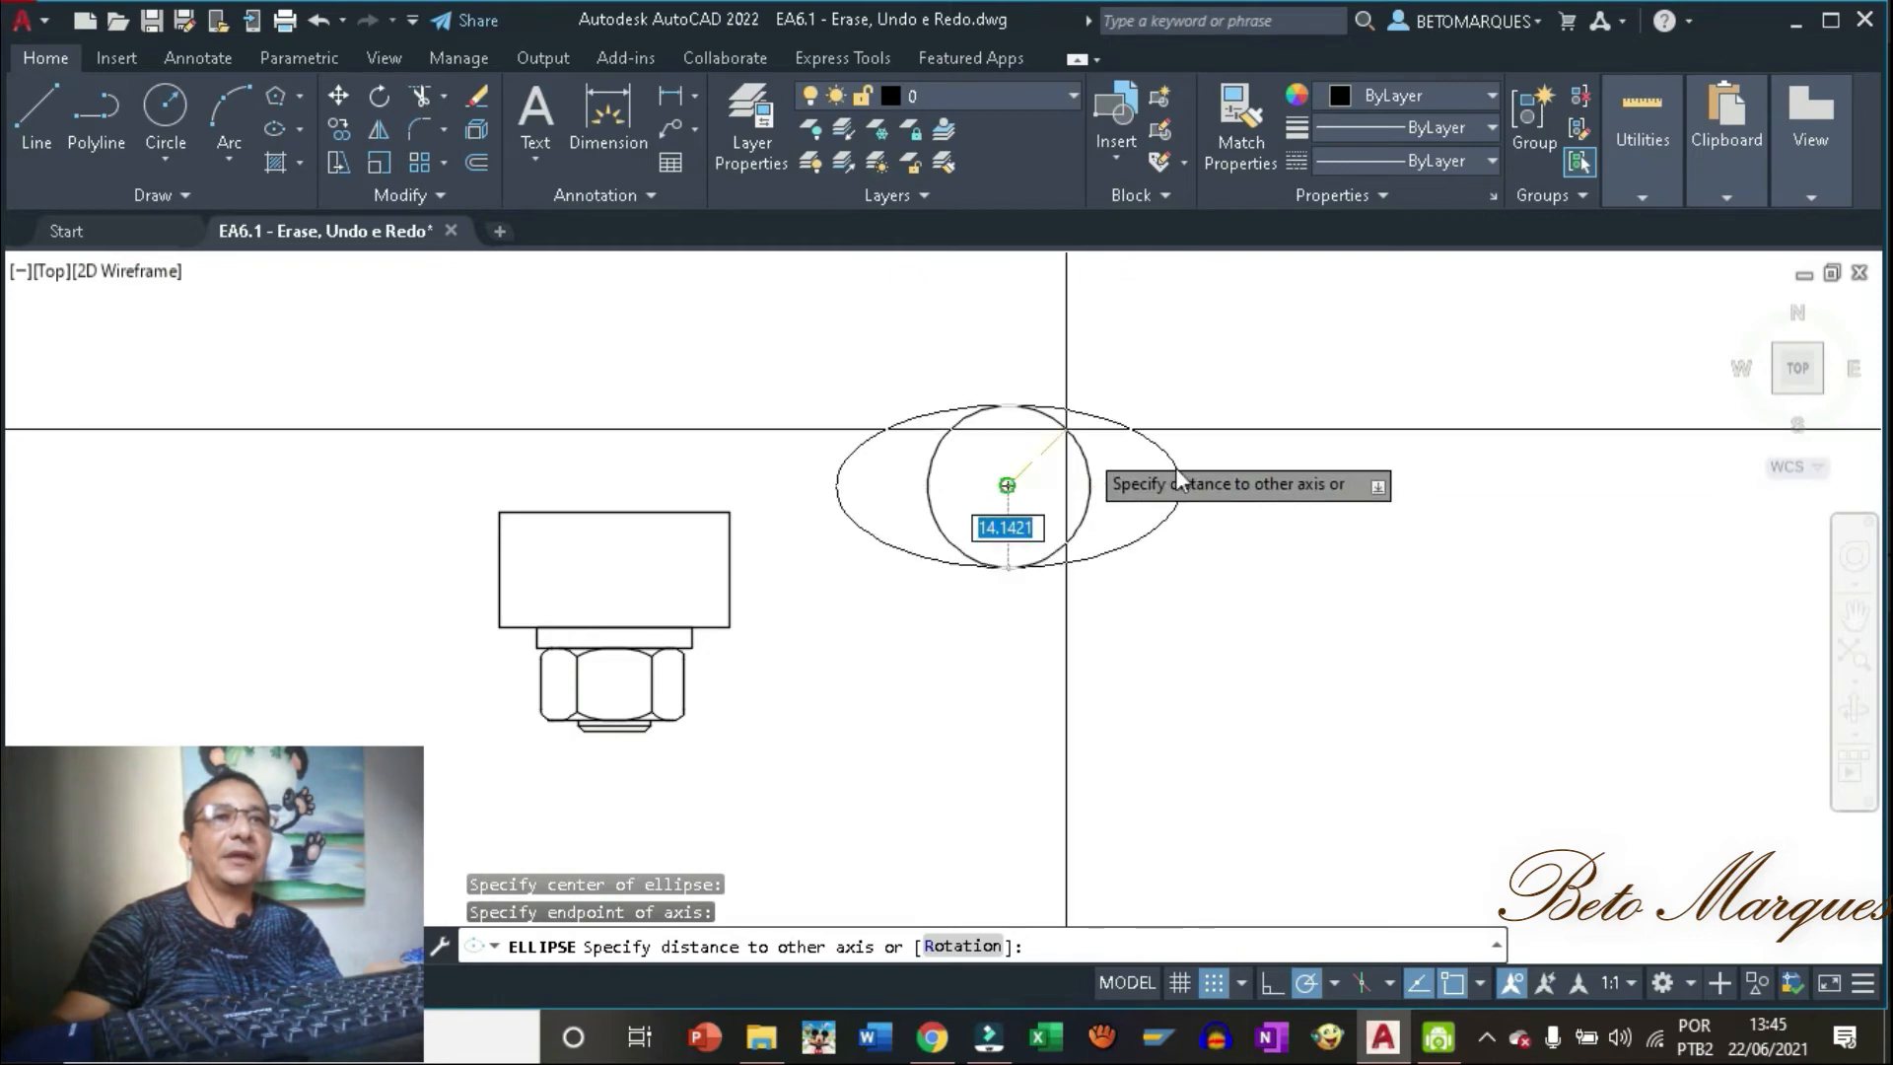
pyautogui.click(1066, 428)
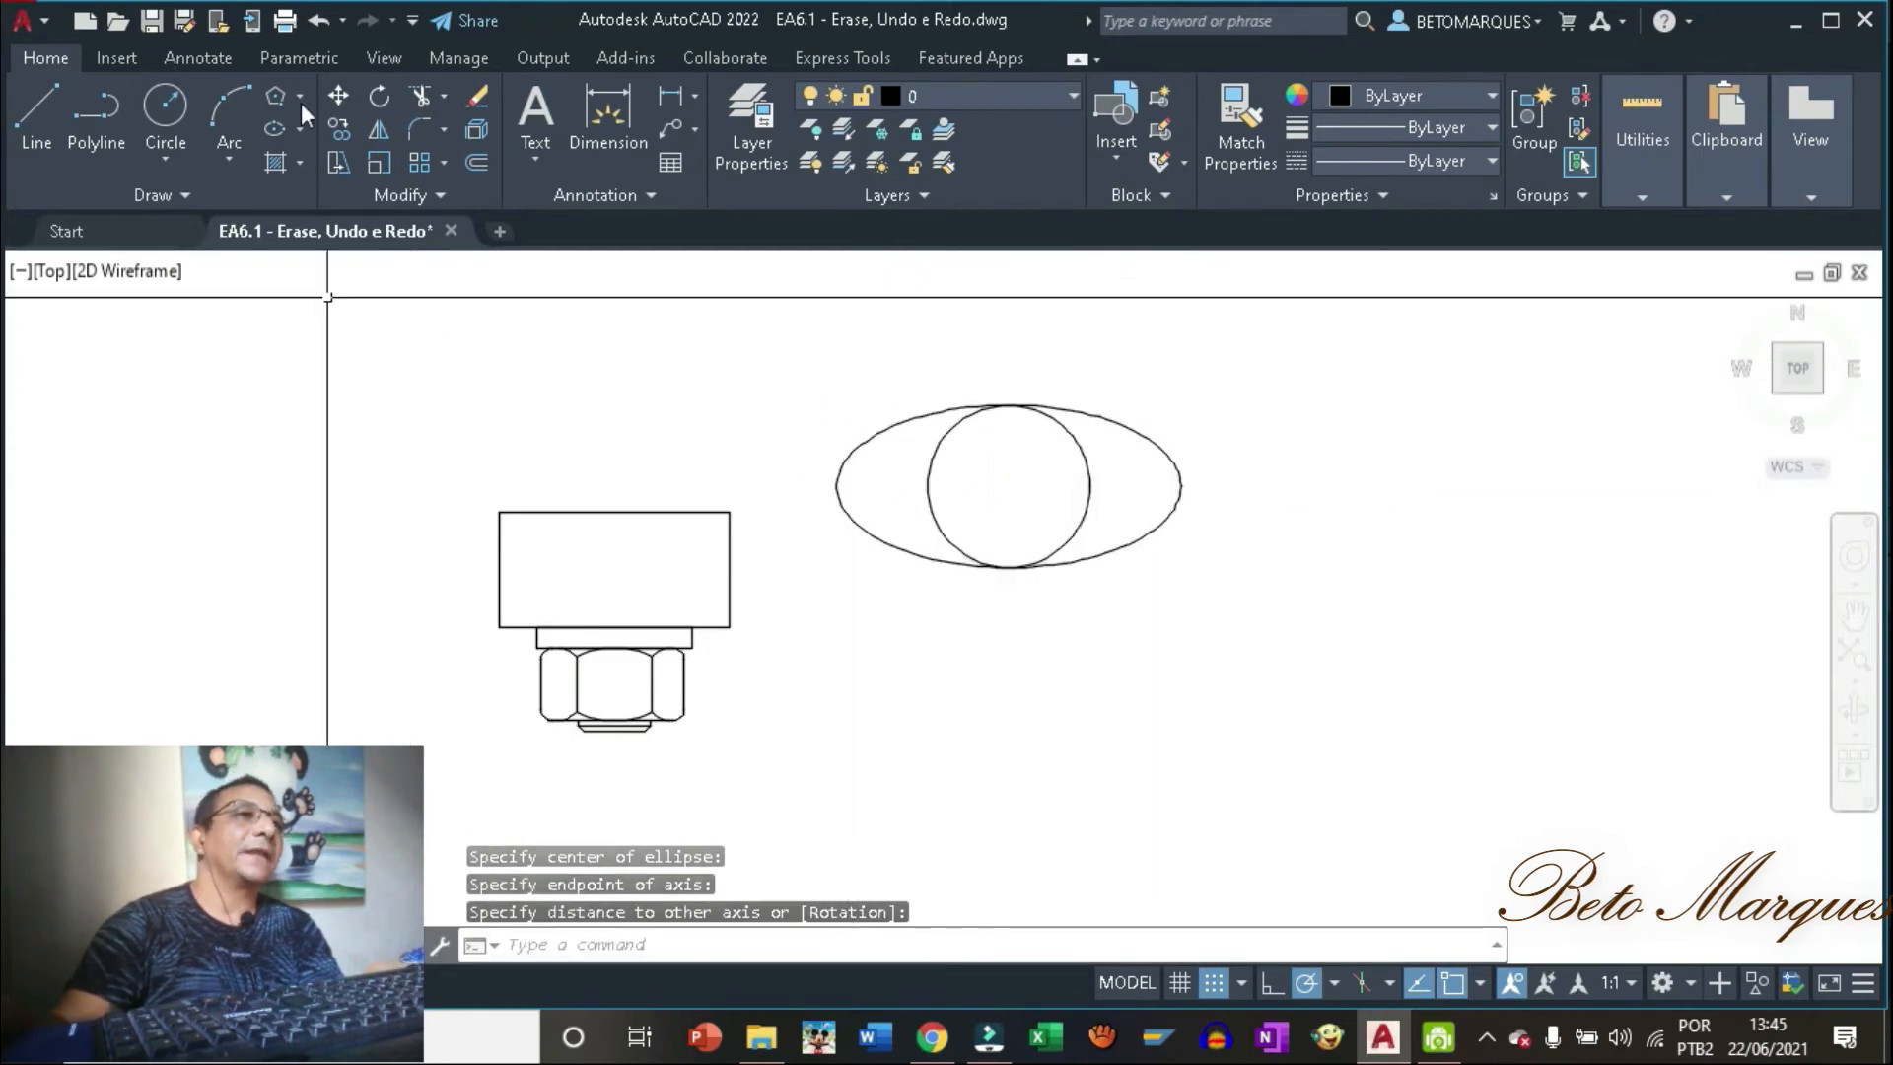
# Draw an 8-sided polygon from the circle's centre with the Inscribed in circle option, large enough to surround the ellipse.
pyautogui.click(274, 96)
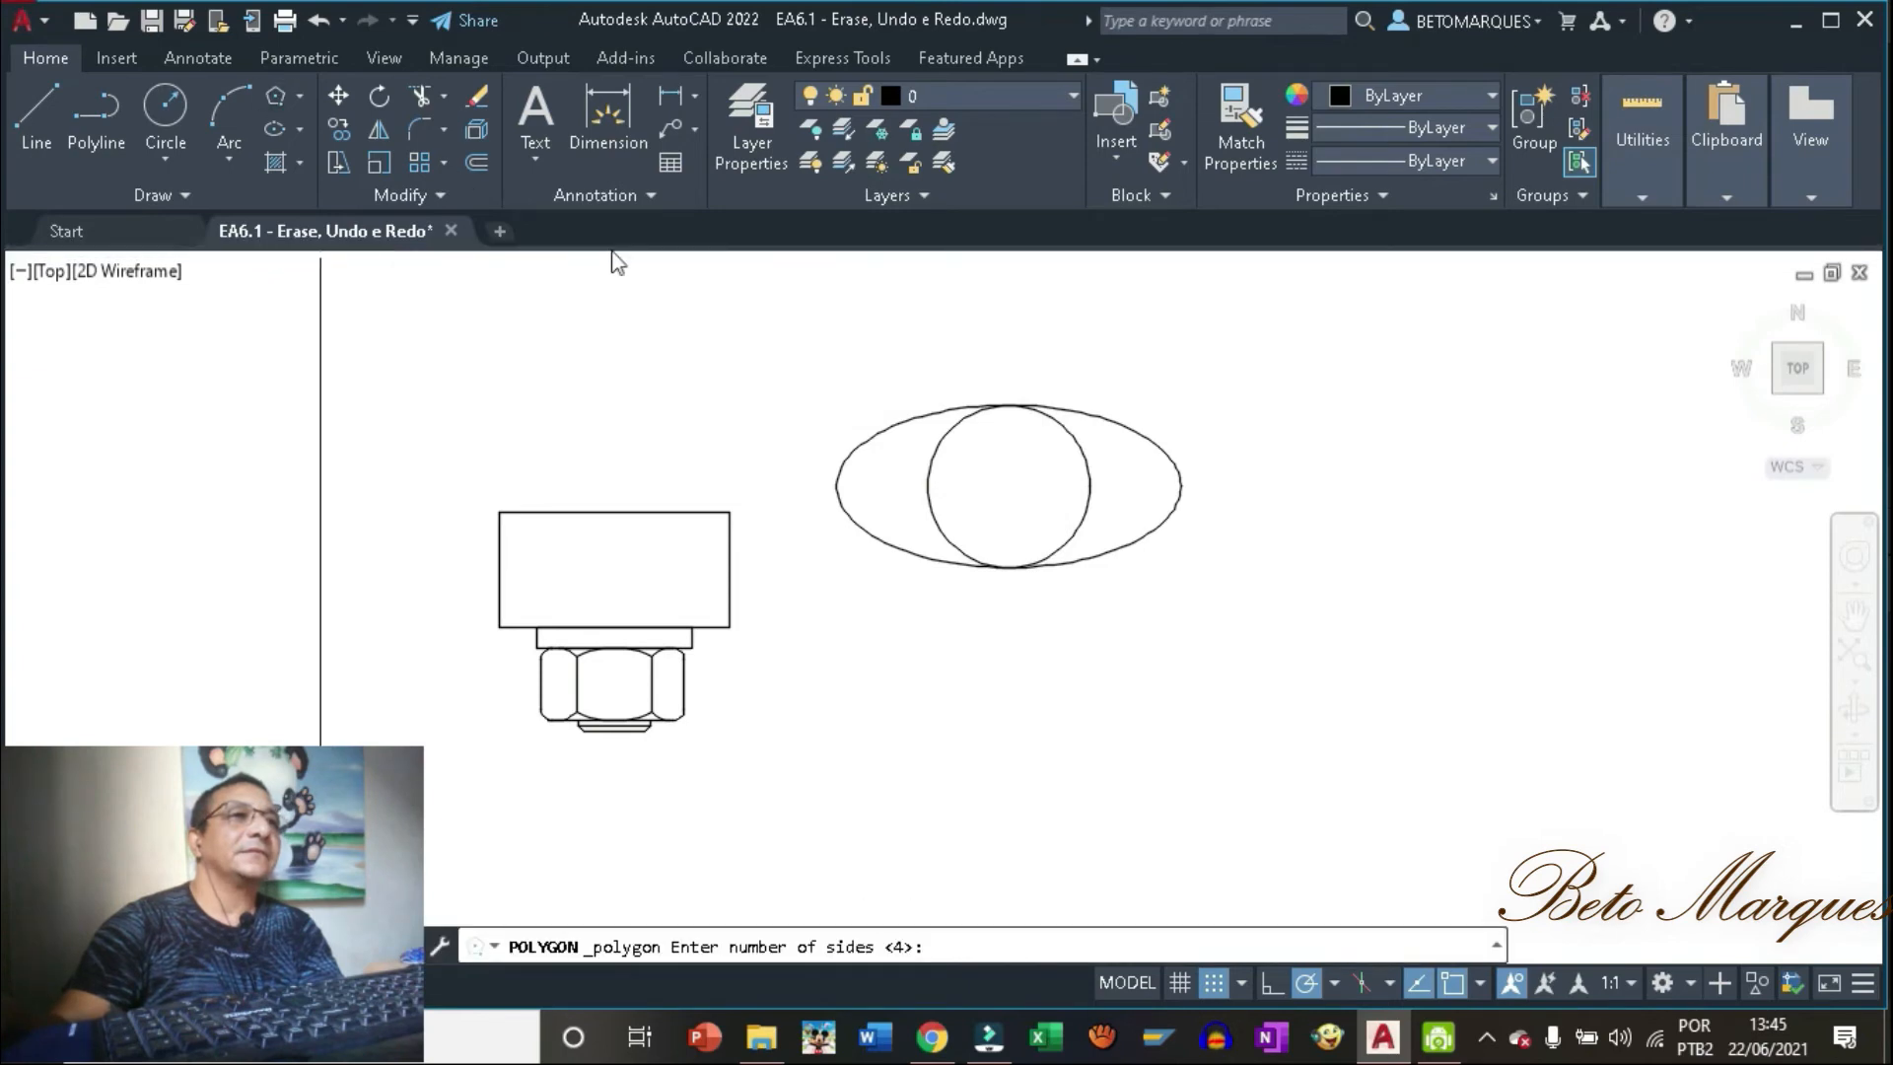
pyautogui.write('8')
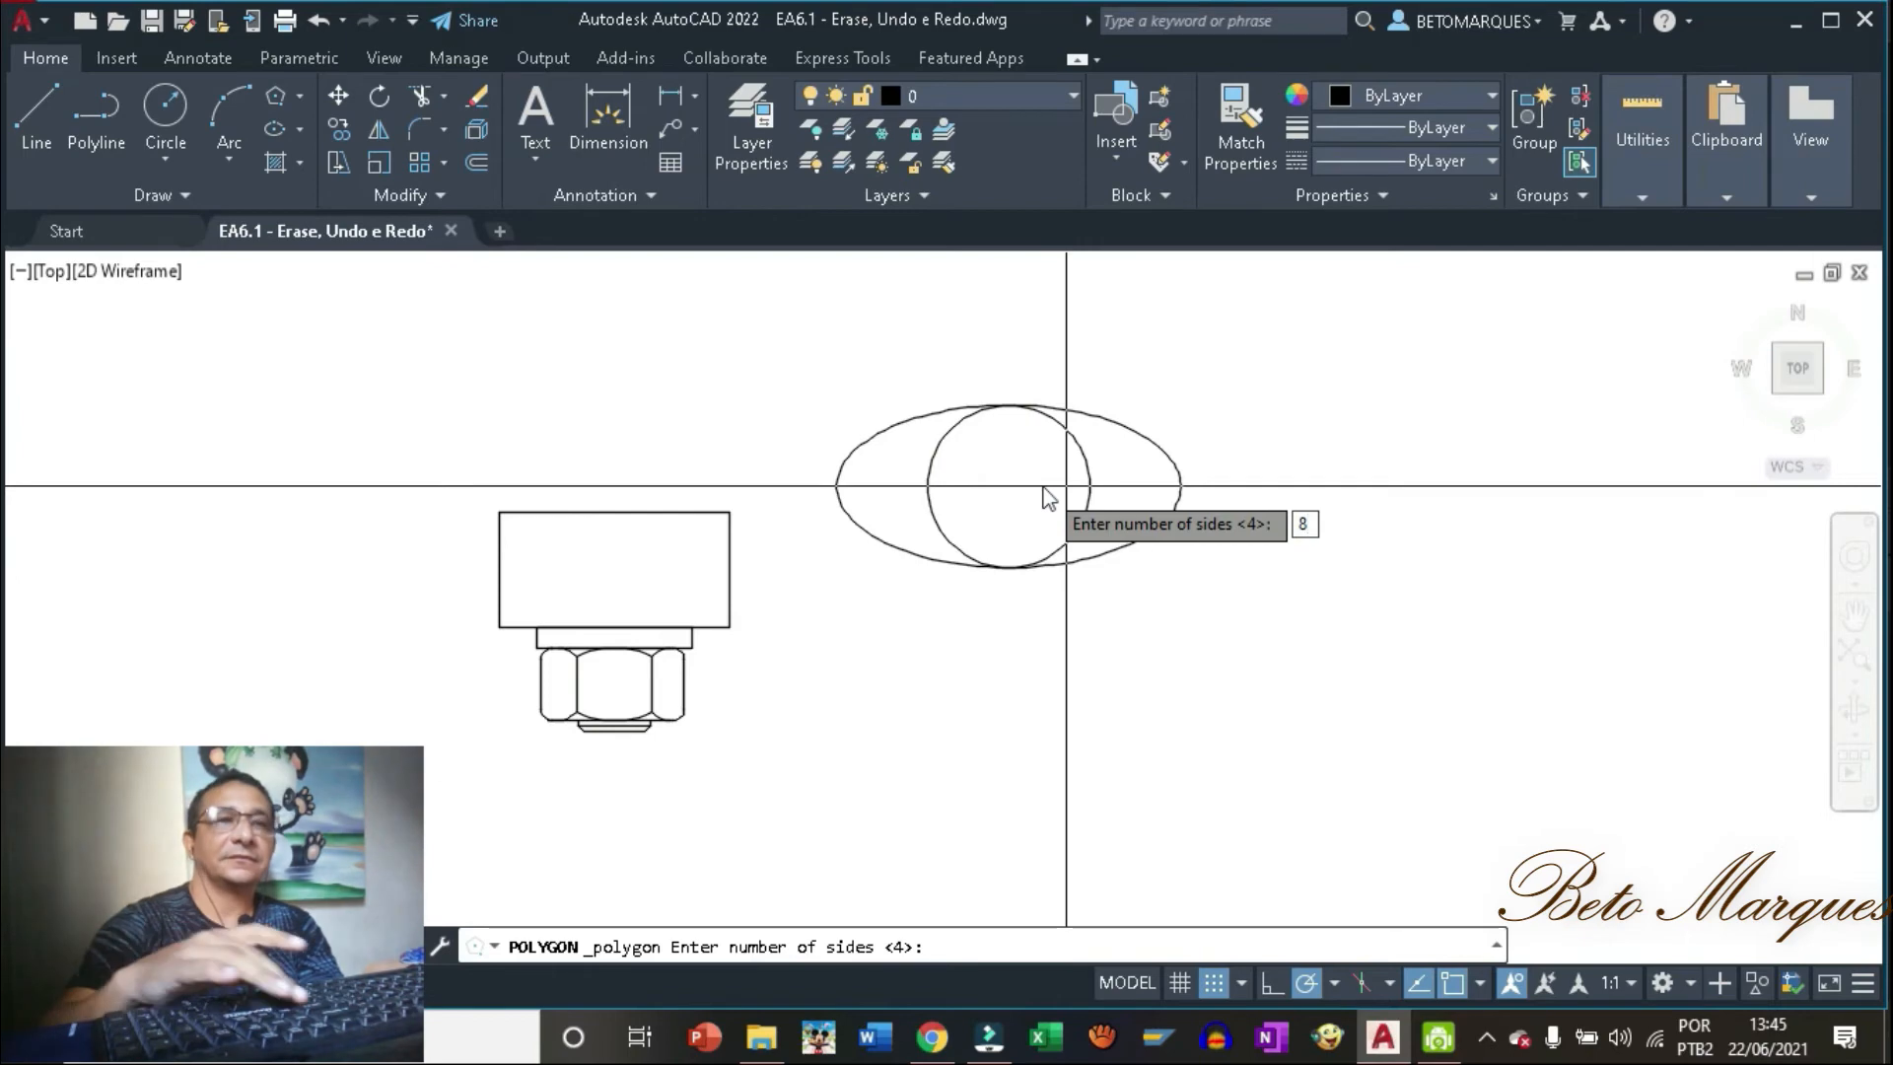
pyautogui.press('Return')
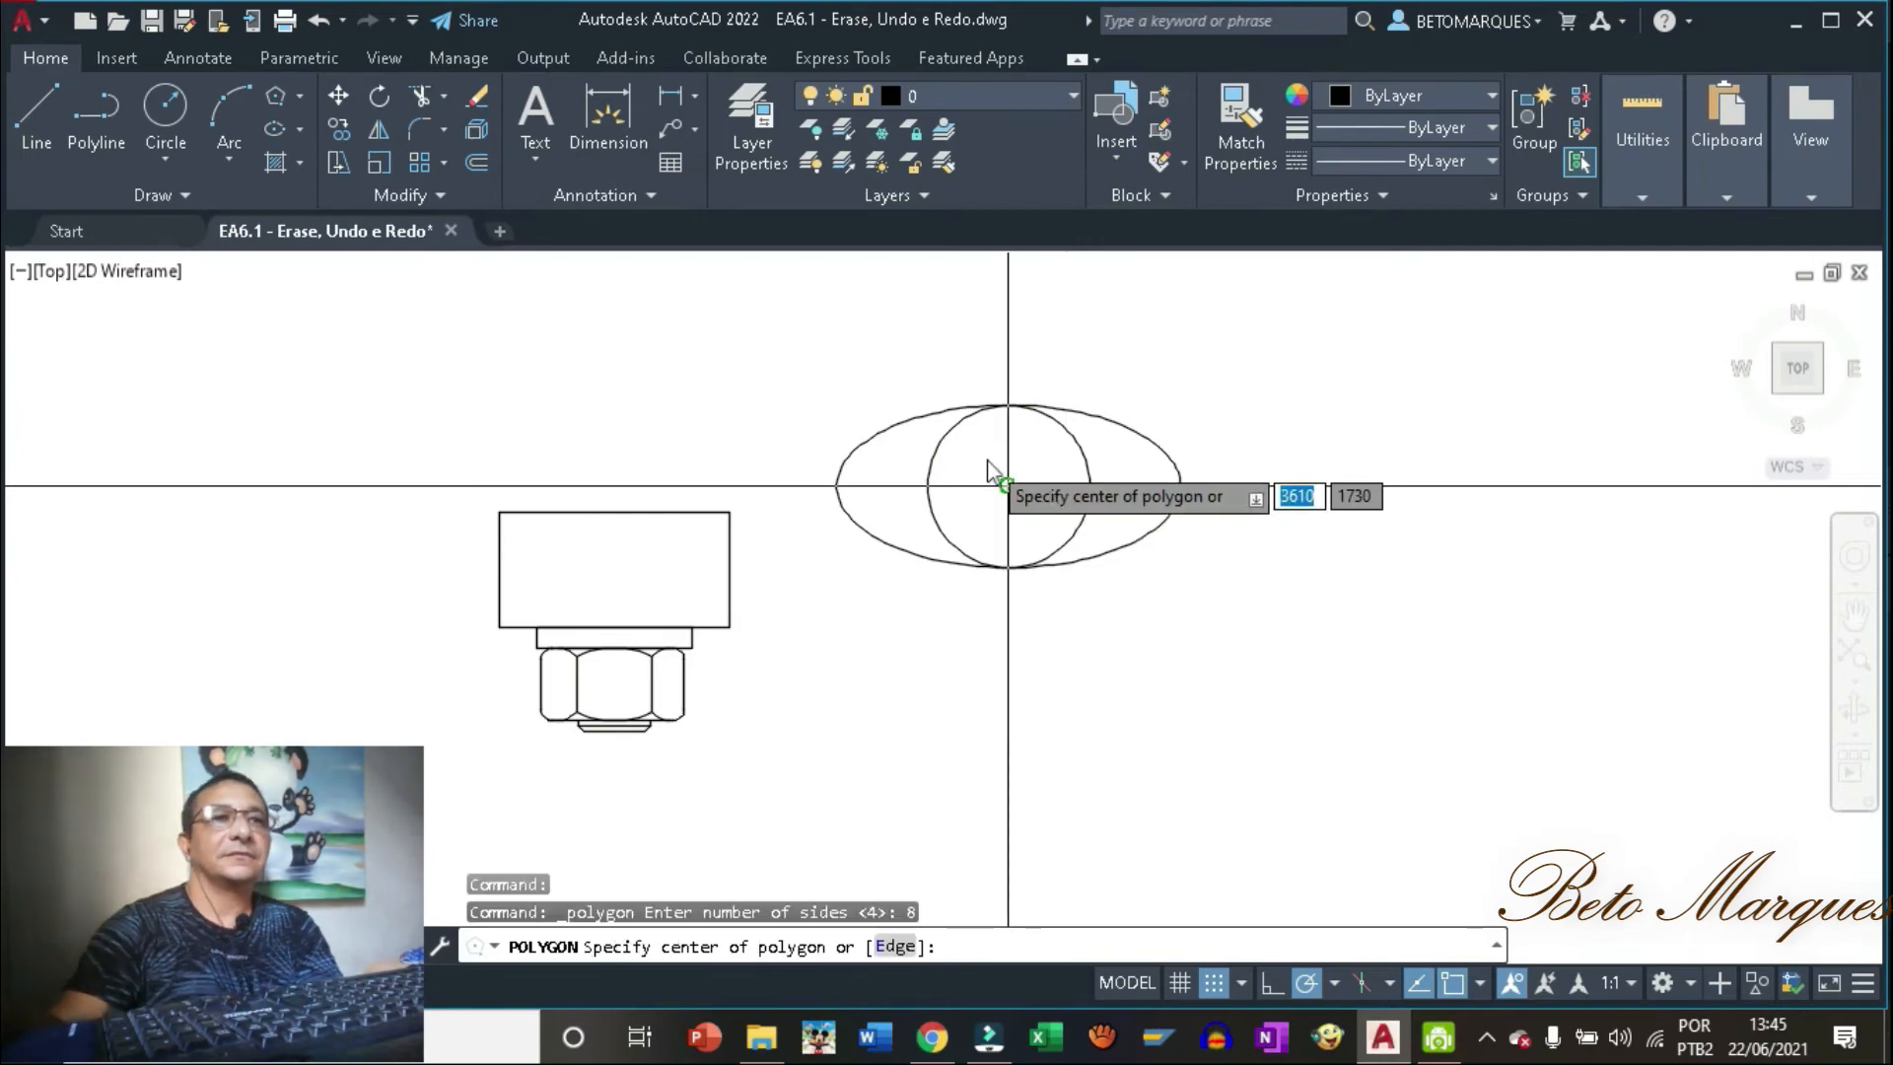
pyautogui.click(1004, 485)
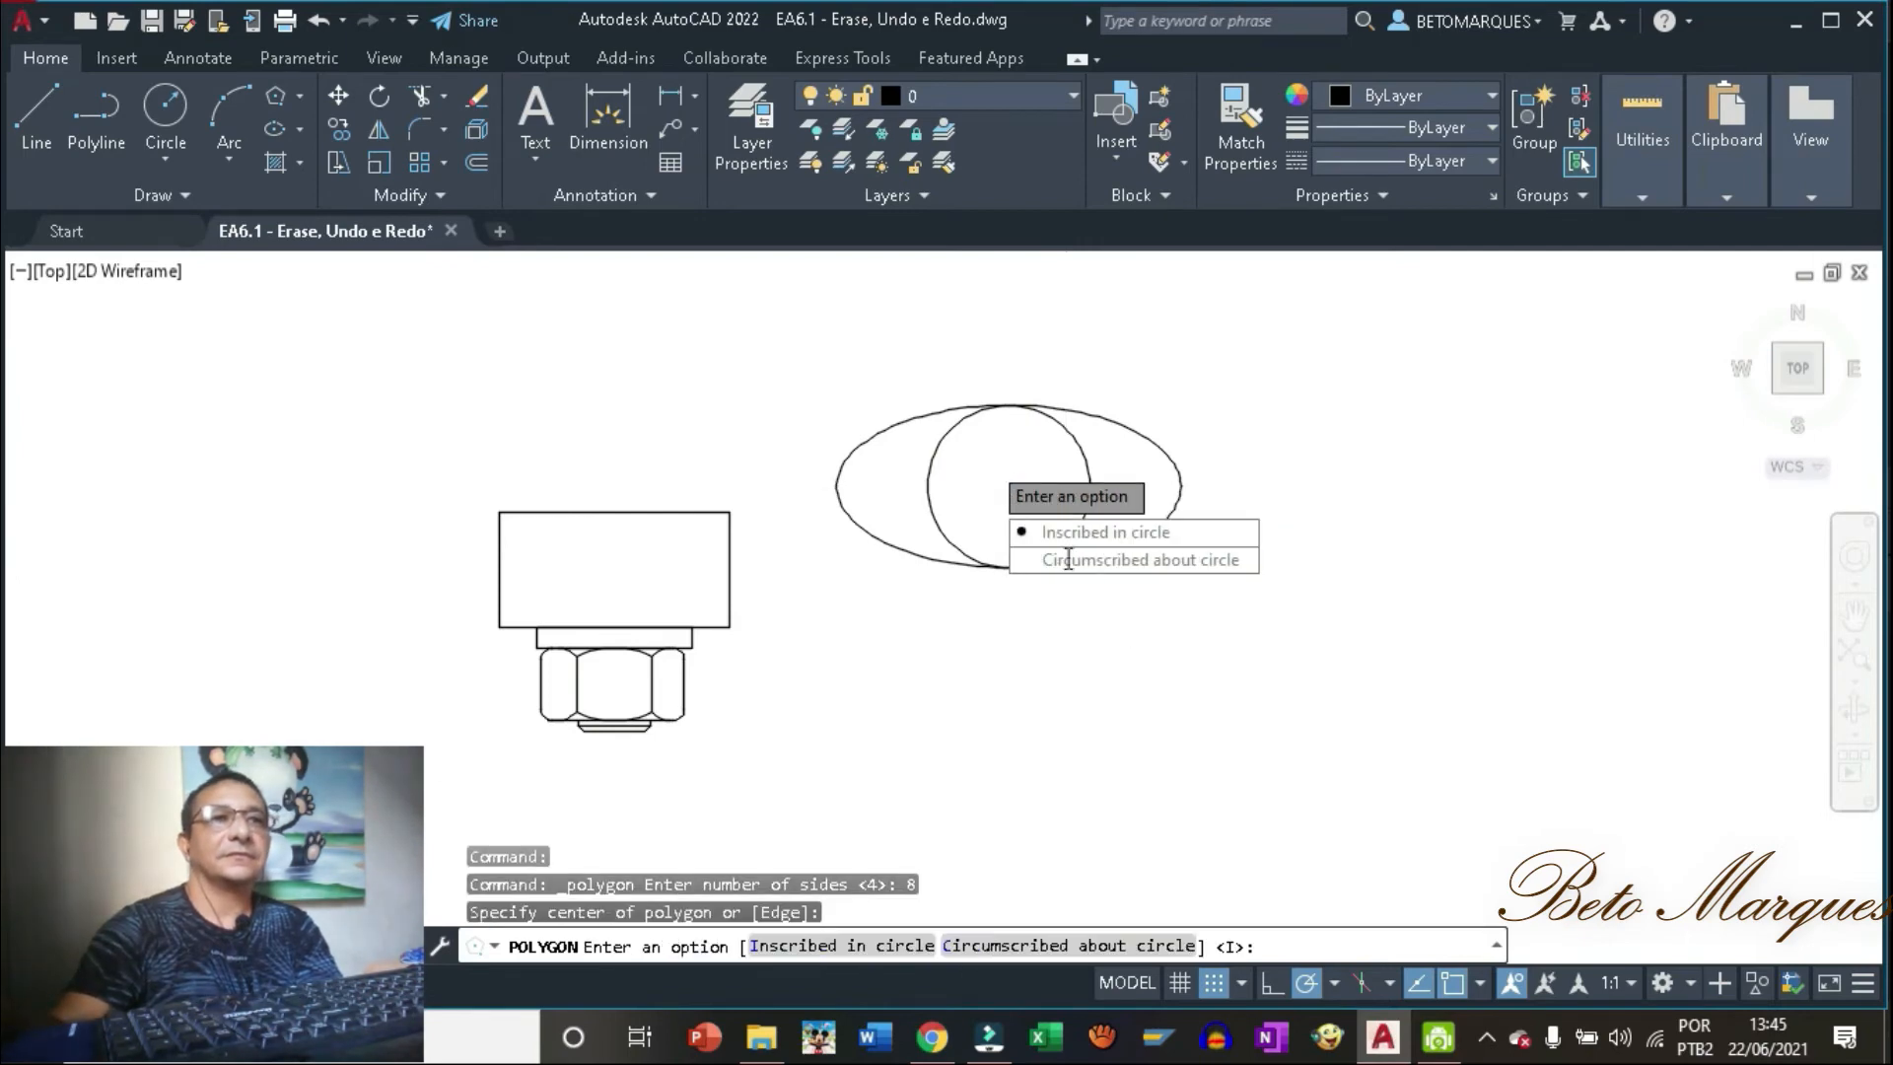
pyautogui.click(1045, 532)
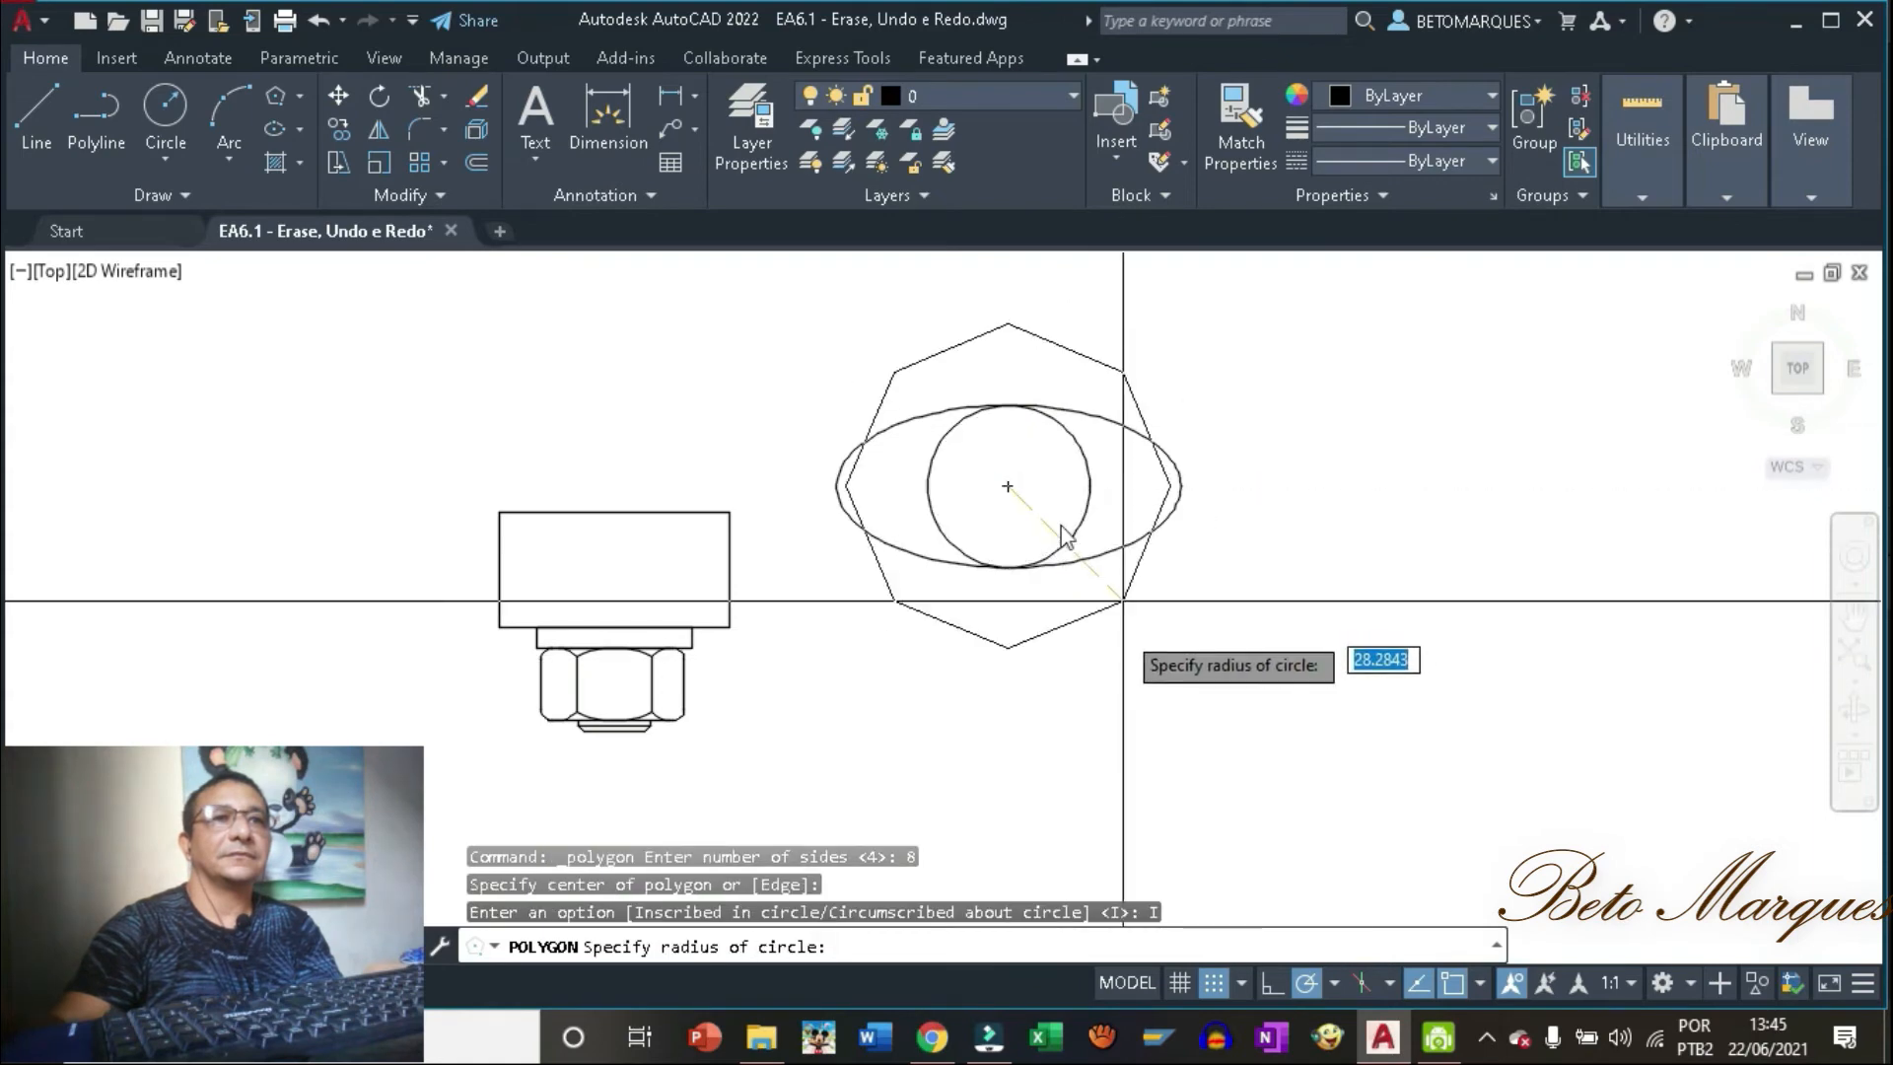
pyautogui.click(1122, 656)
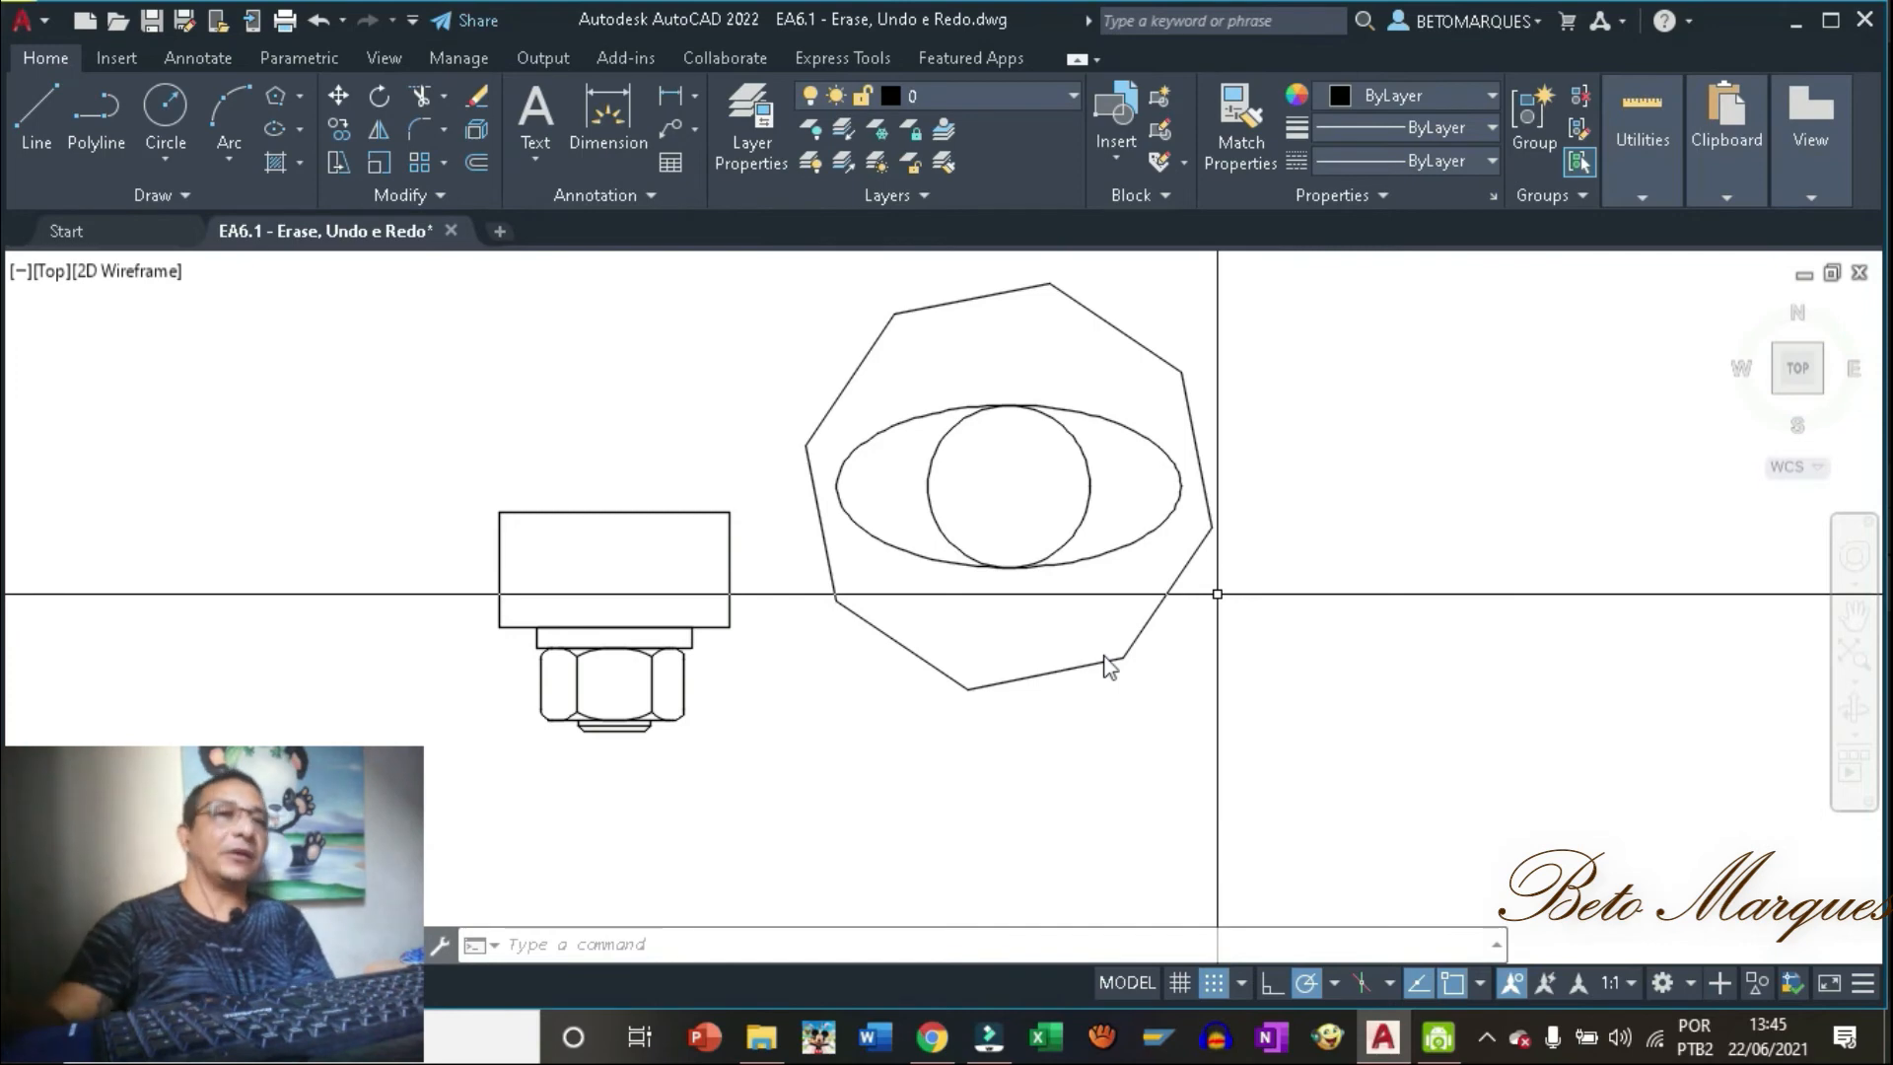
# Check the undo history back to the last erase, and restore the erased bolt head with the OOPS command.
pyautogui.click(345, 20)
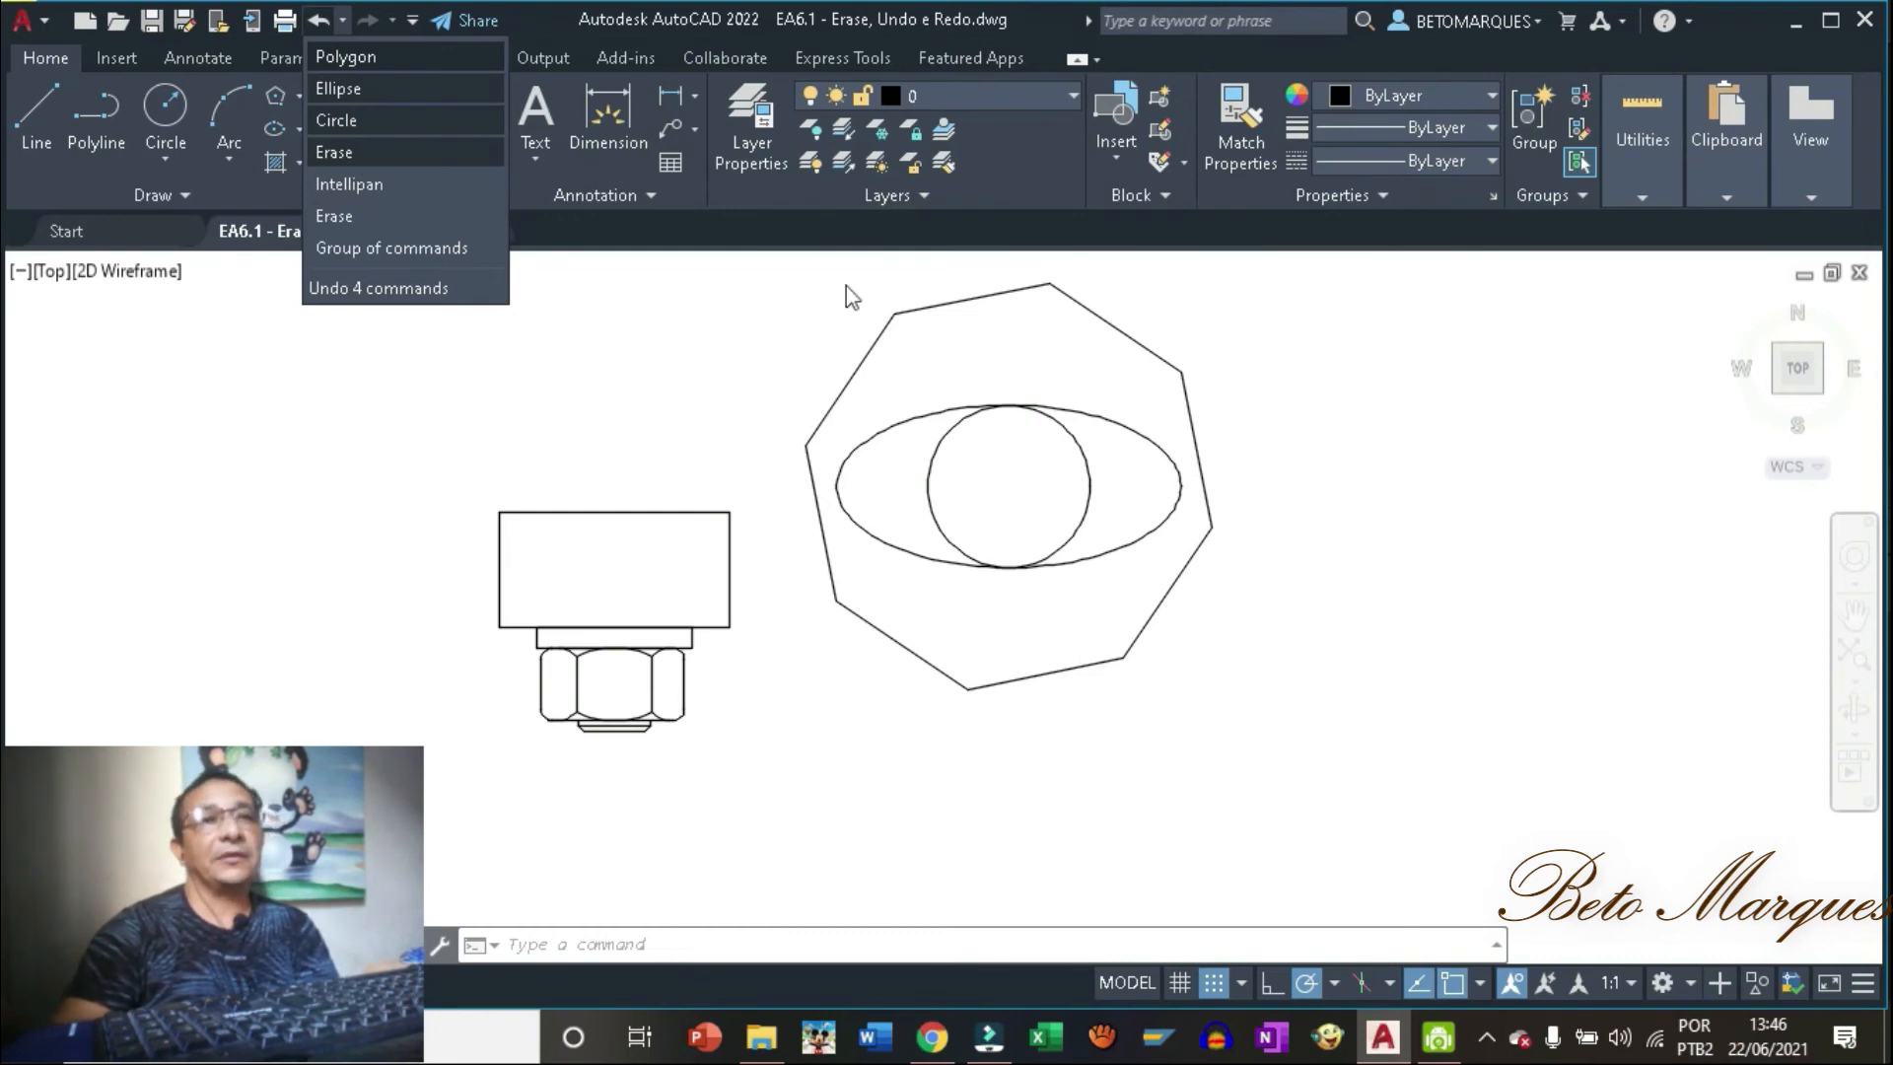
pyautogui.click(1459, 588)
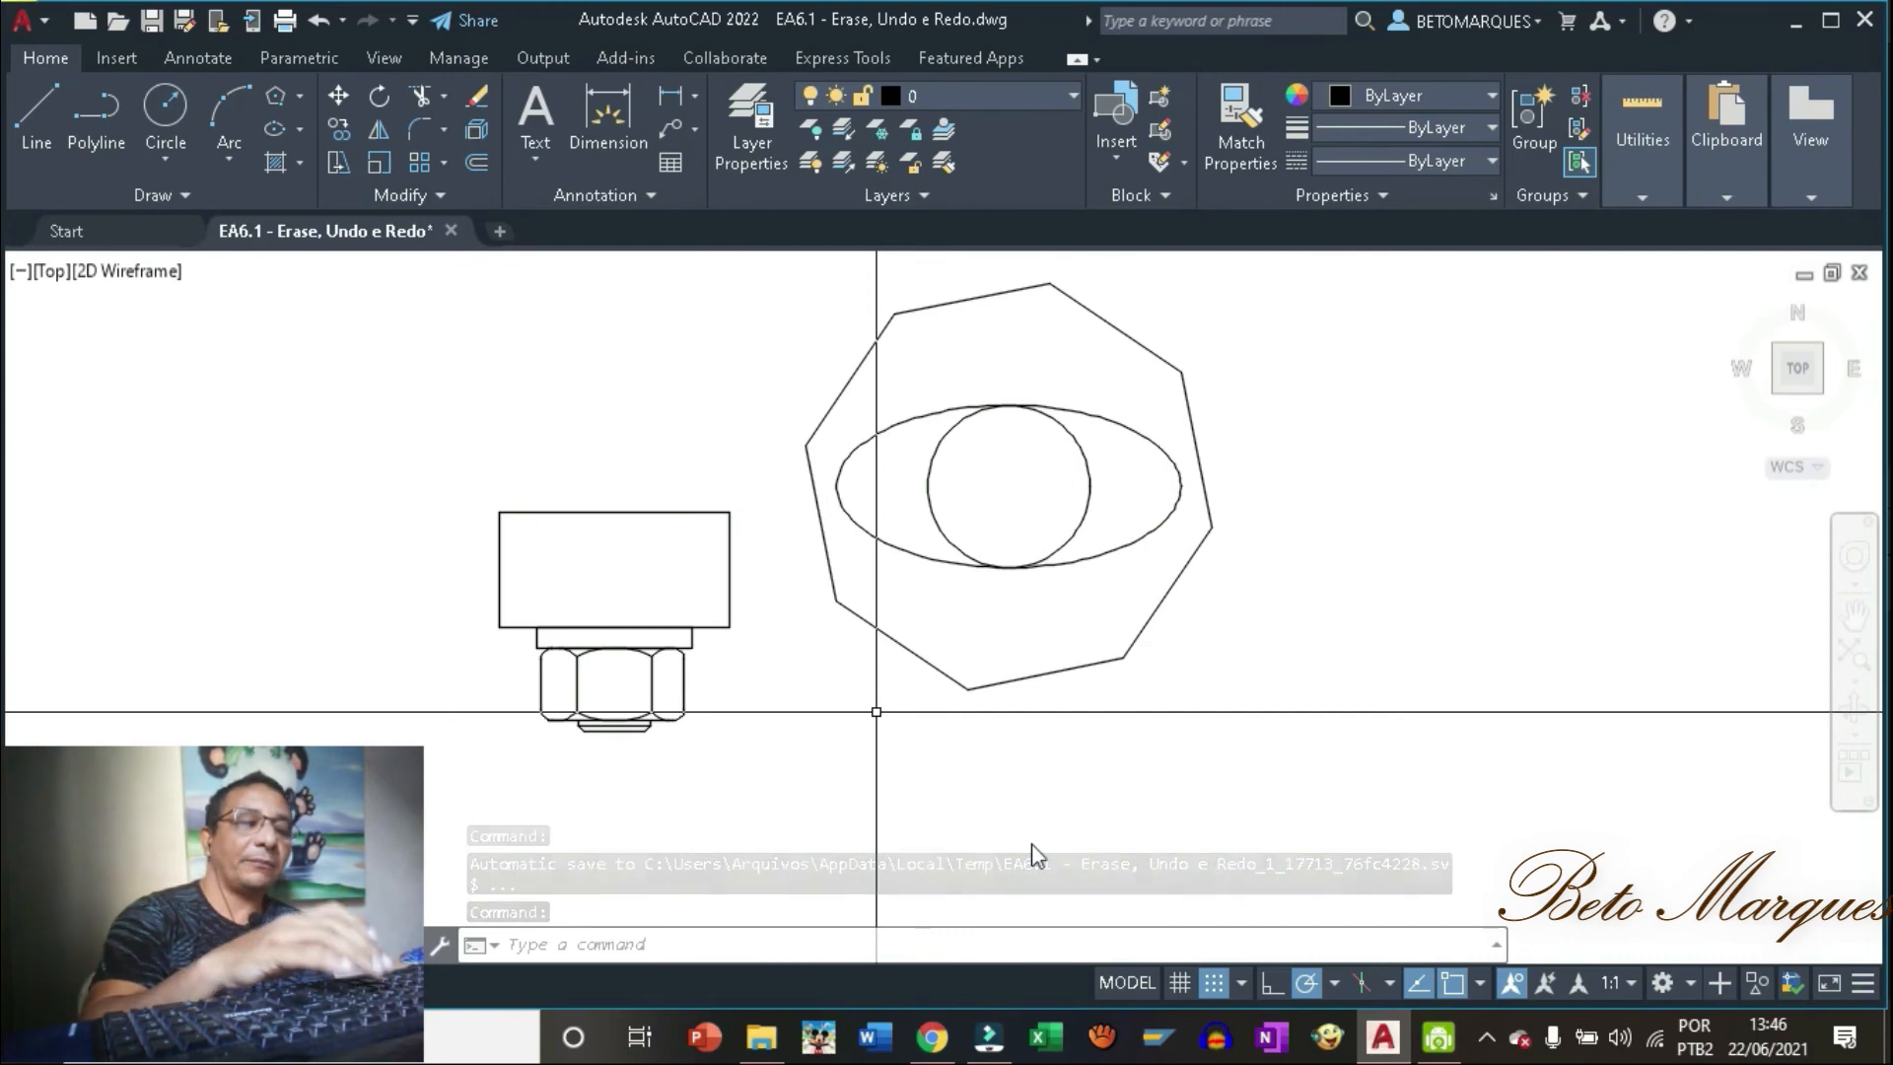
pyautogui.write('oo')
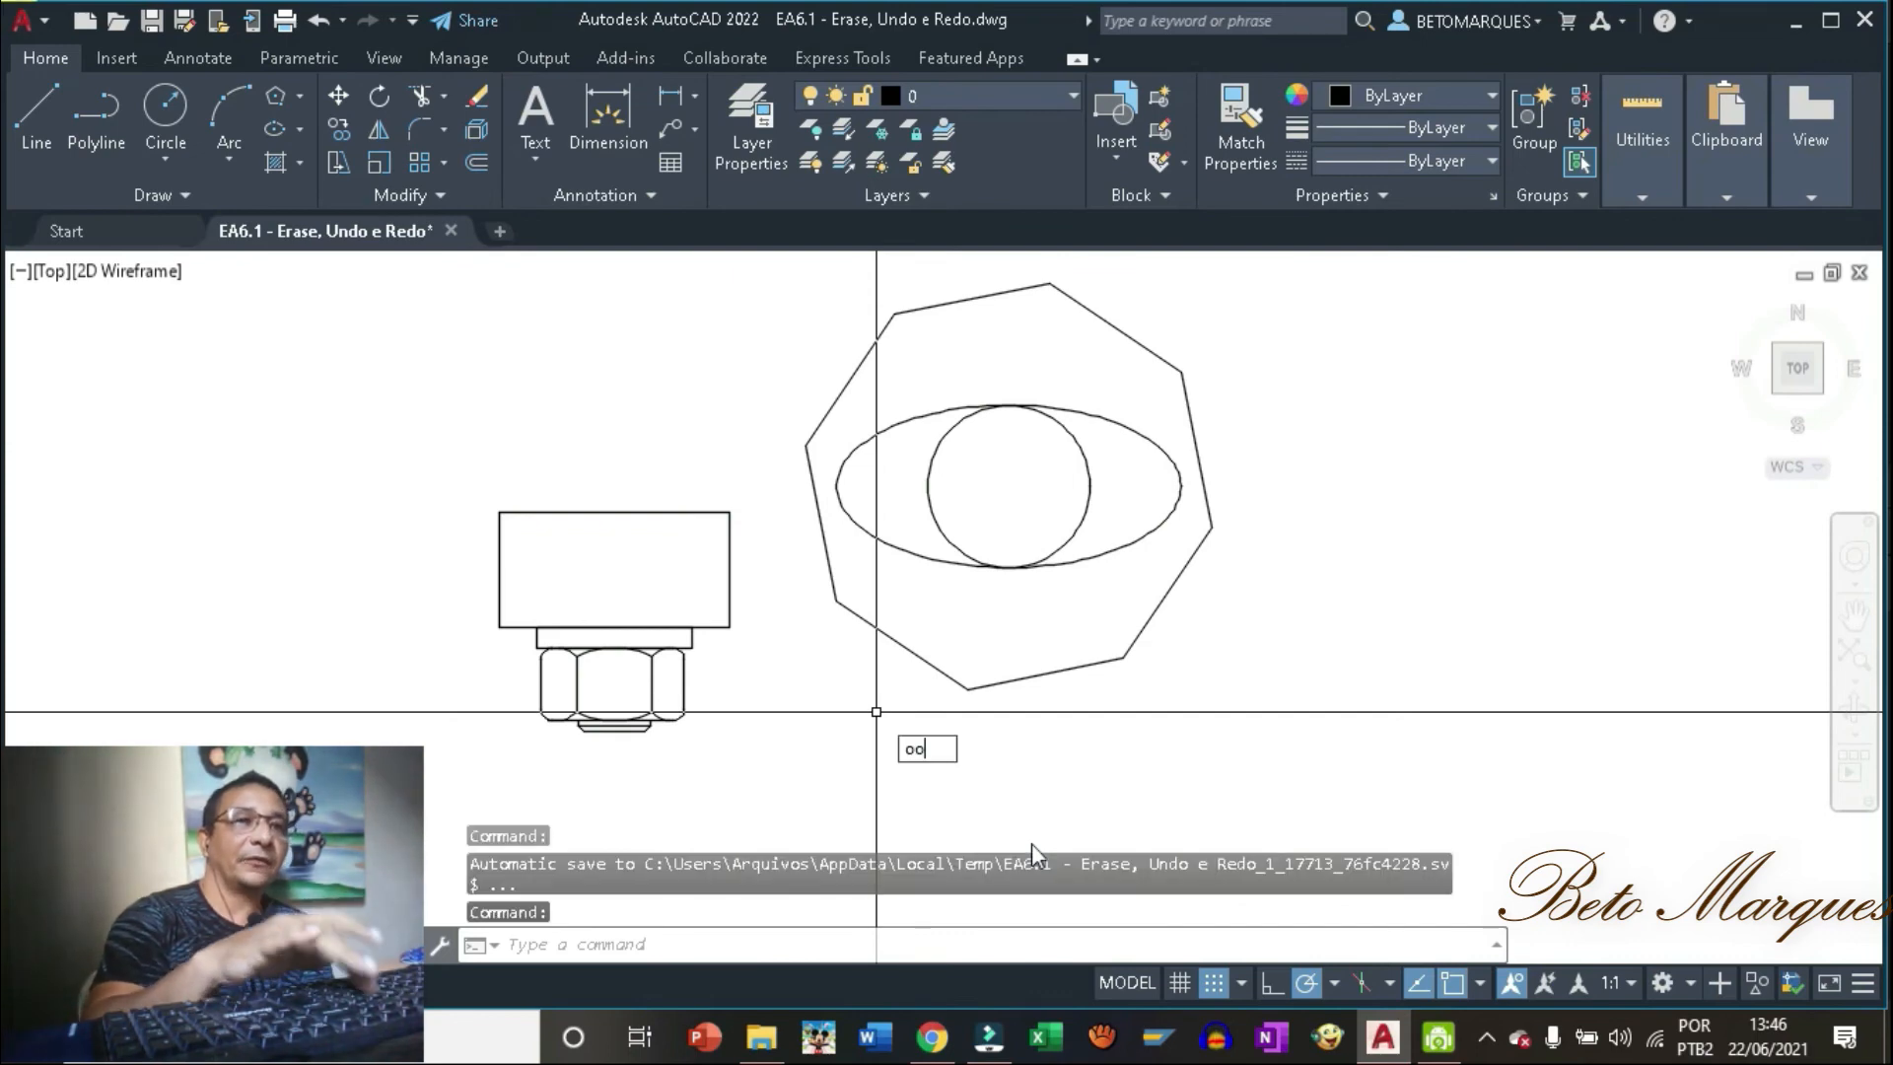
pyautogui.write('p')
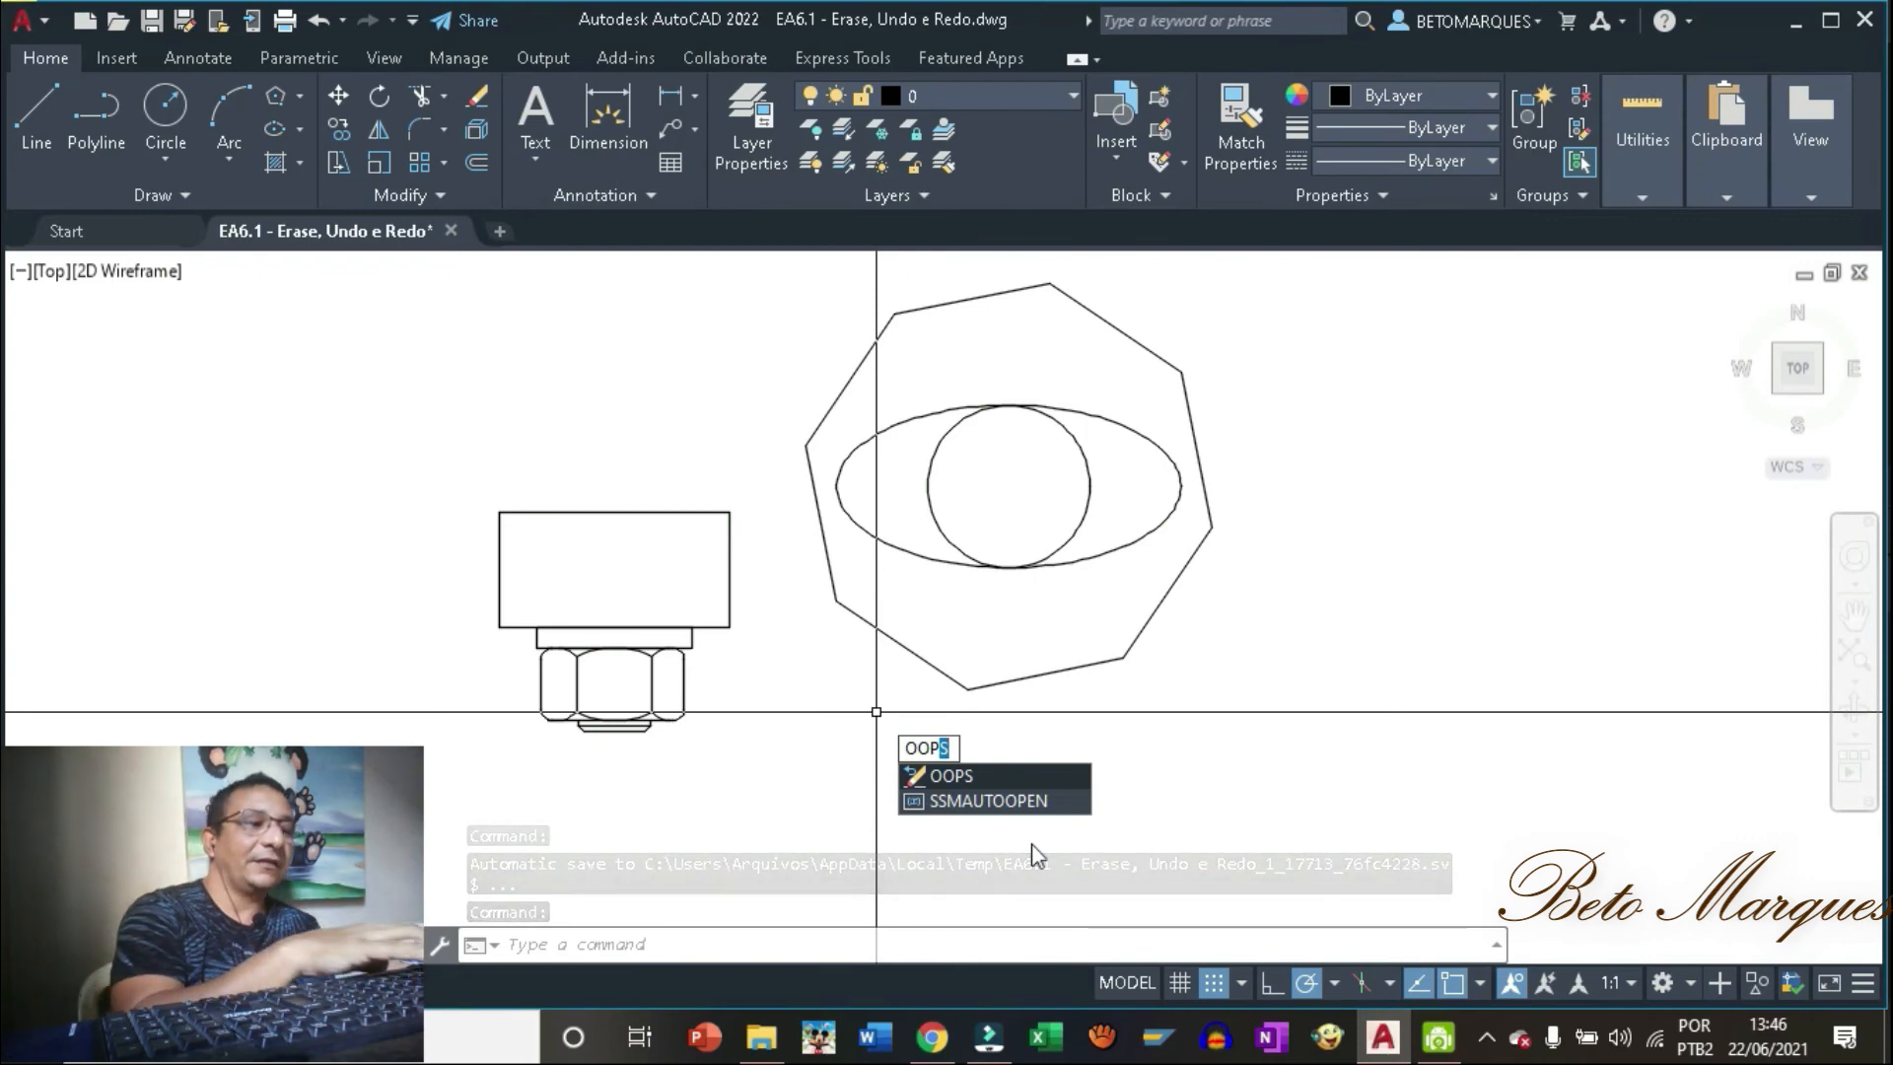
pyautogui.write('s')
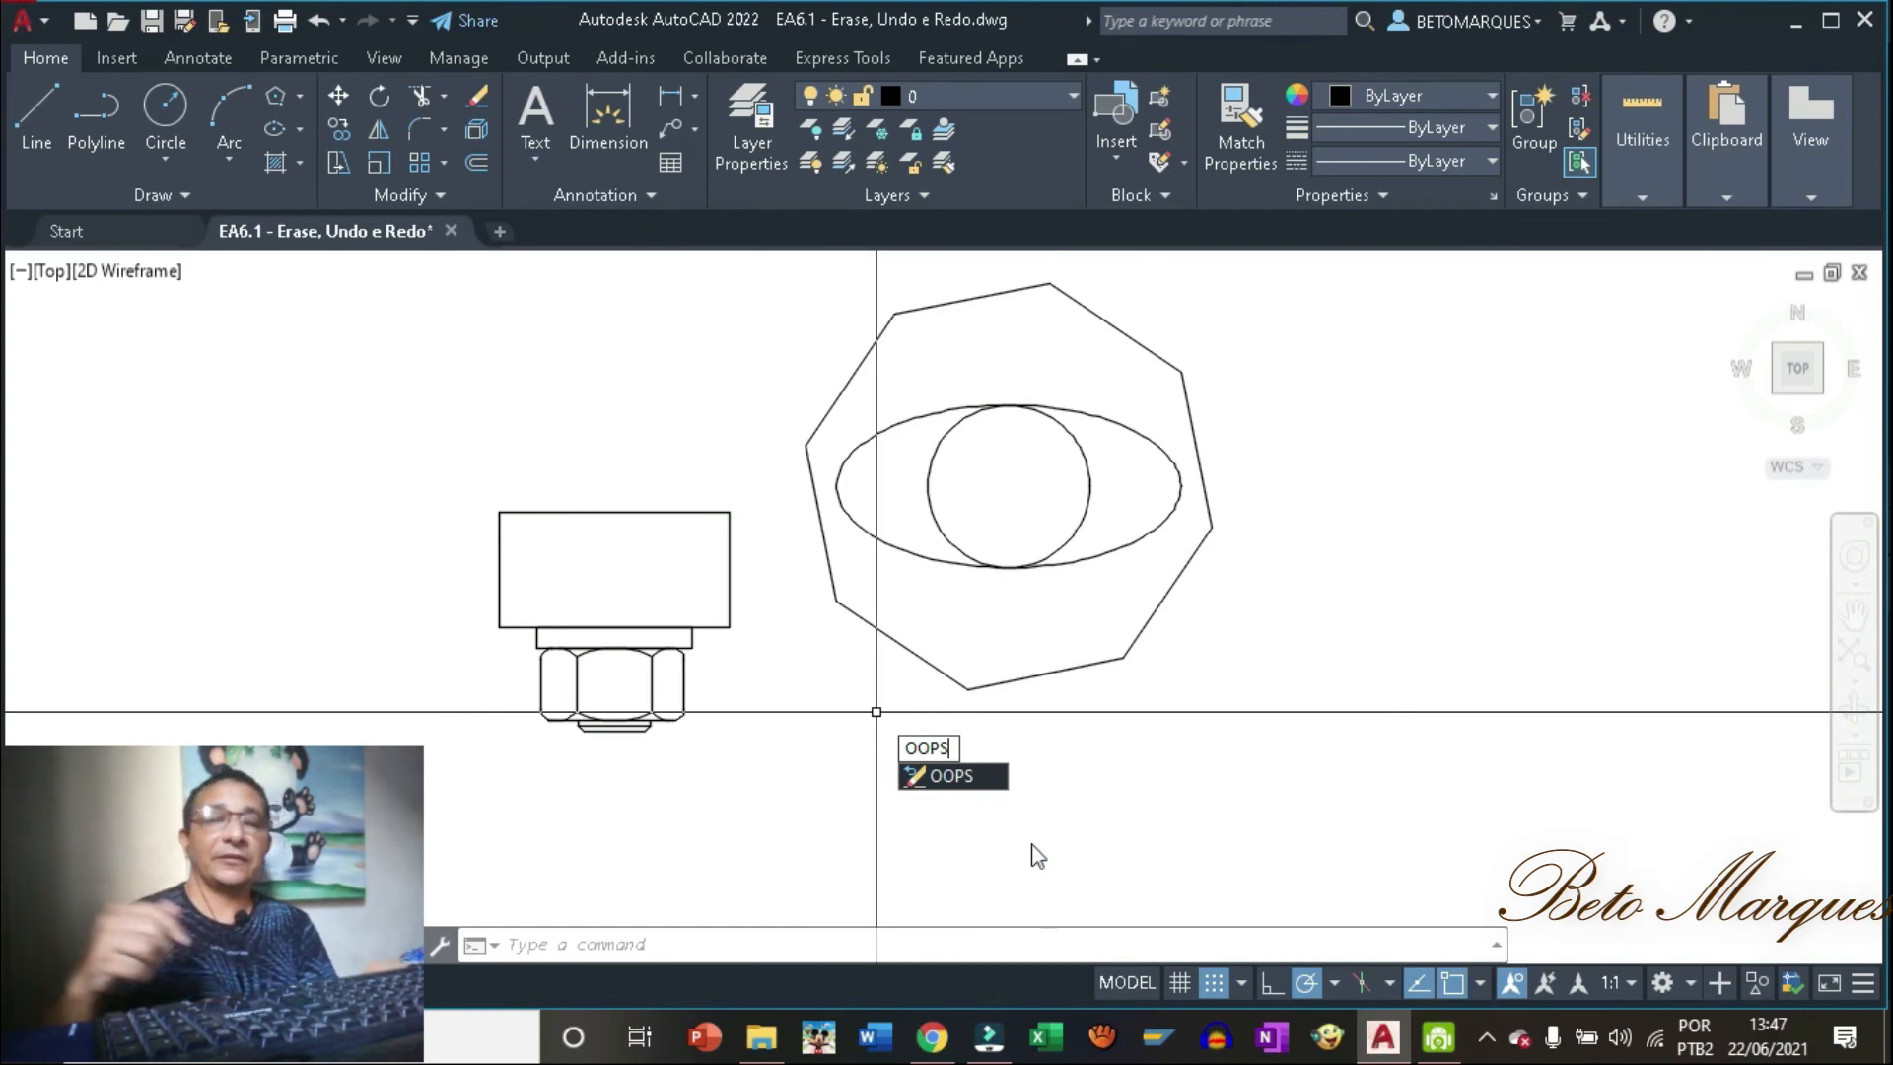
pyautogui.press('Return')
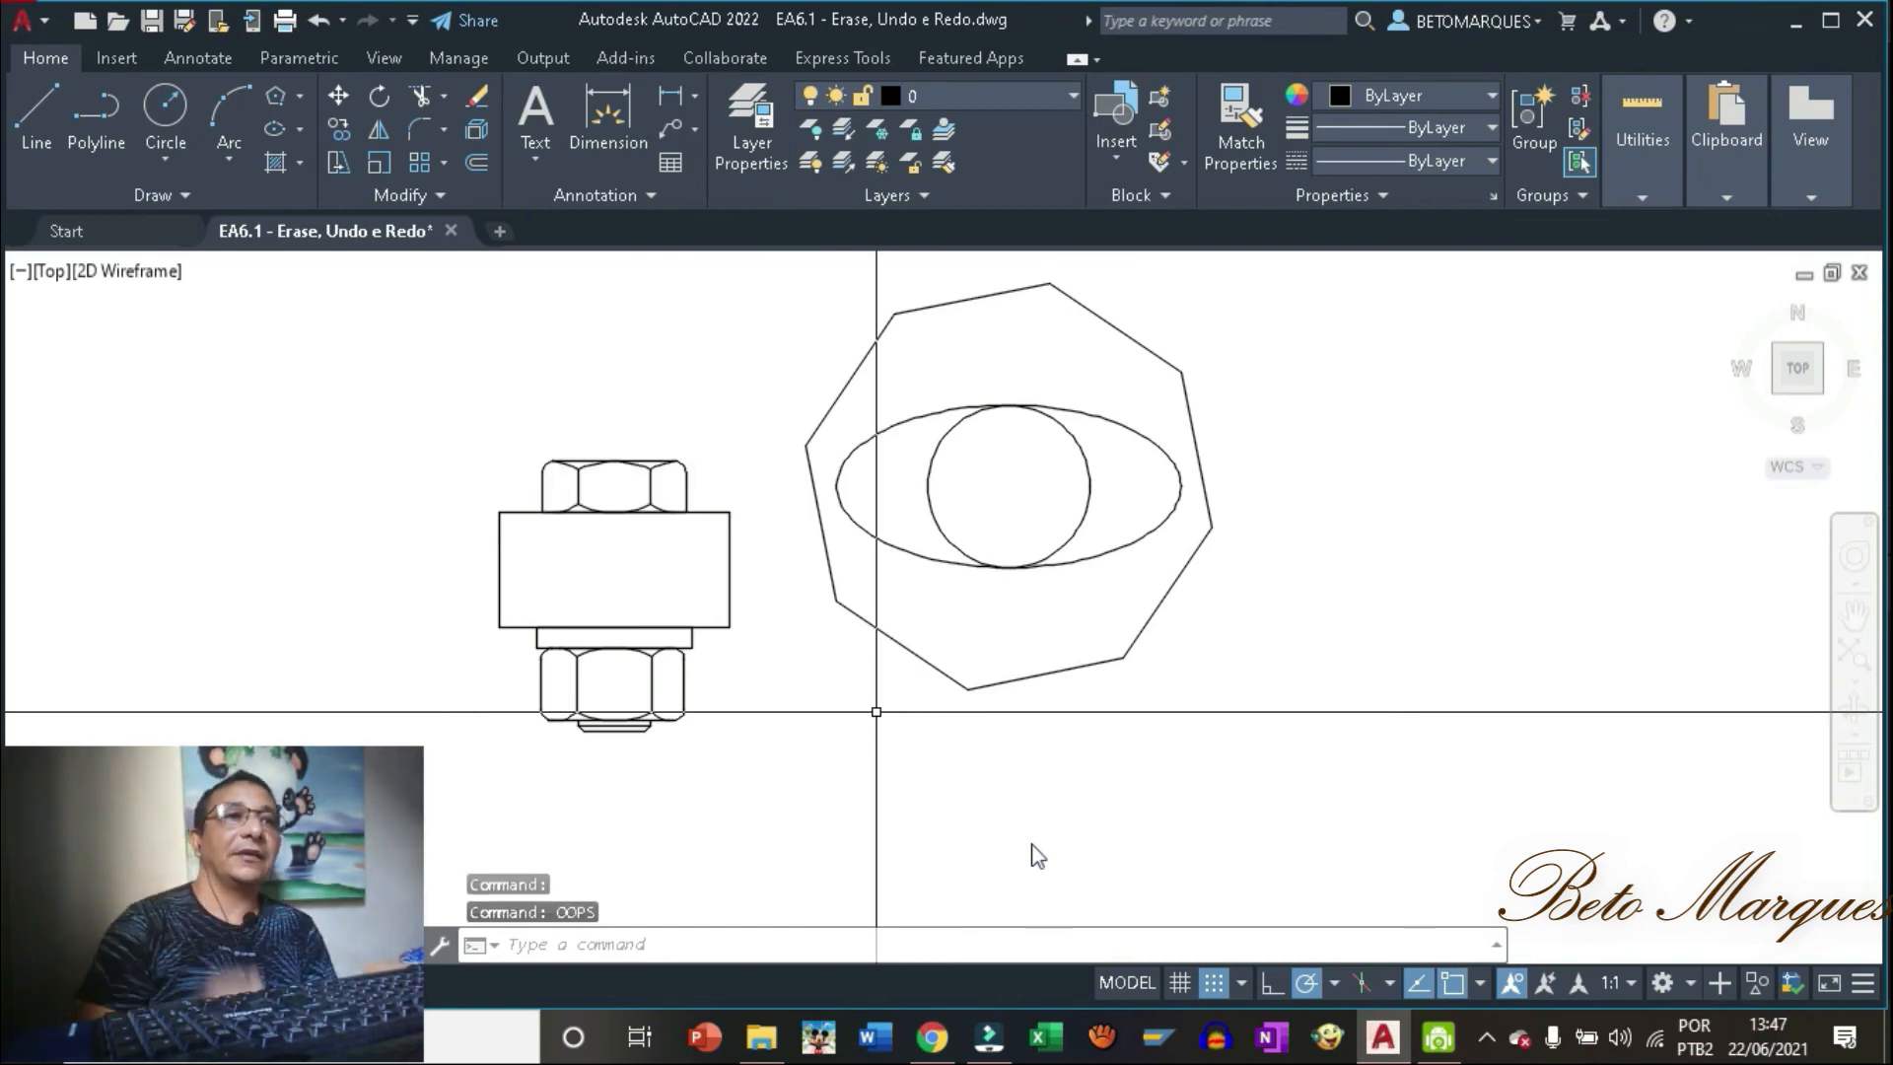